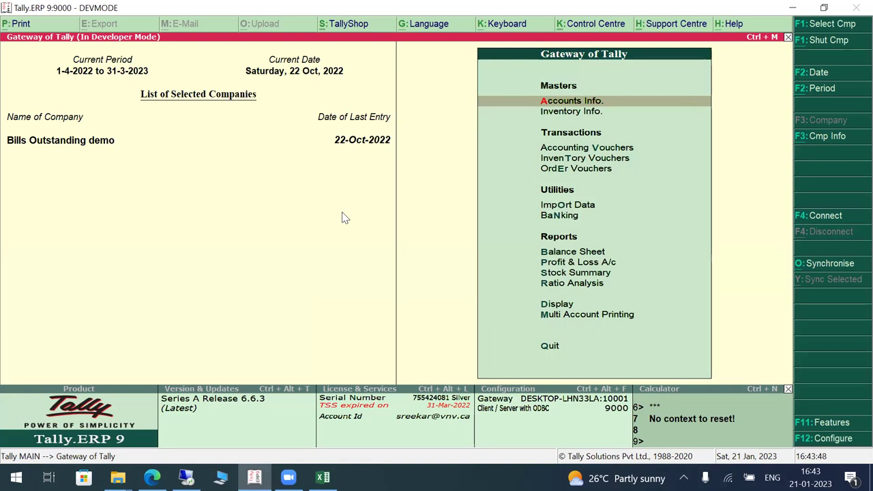
# Bring Excel forward, dismiss the Office activation notice and show the Data commands
pyautogui.click(322, 478)
pyautogui.click(571, 374)
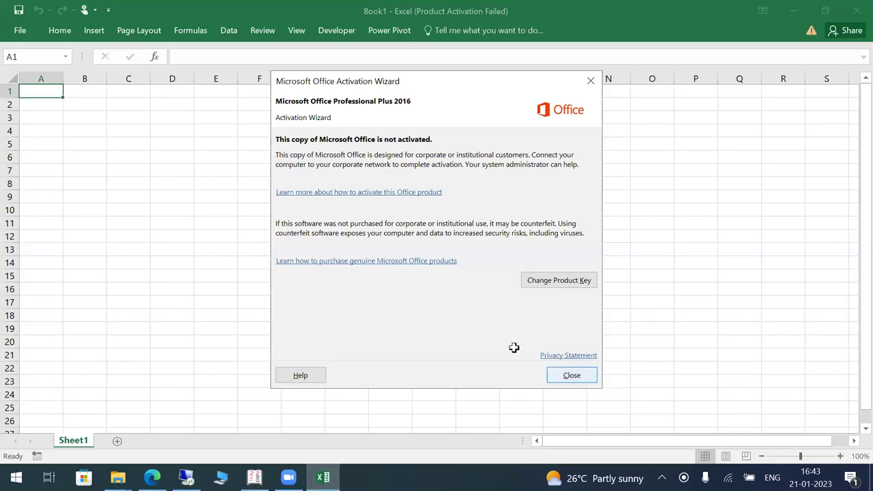
pyautogui.click(377, 212)
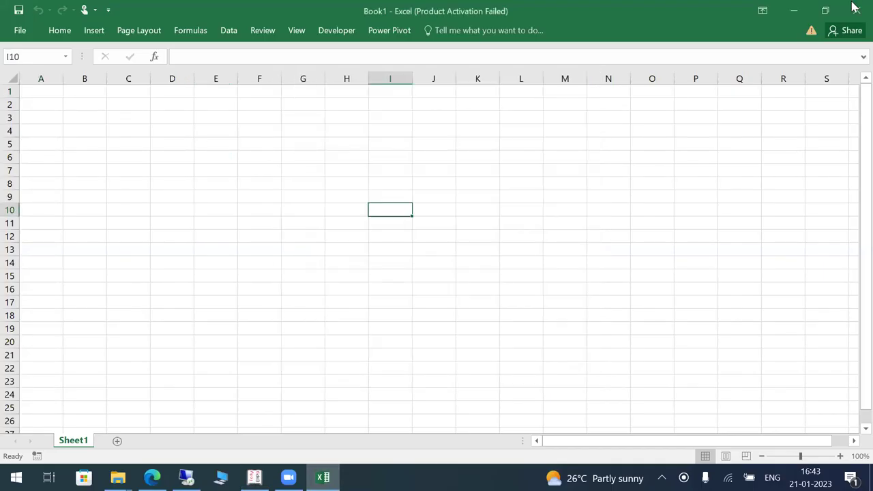
pyautogui.click(227, 31)
pyautogui.click(277, 151)
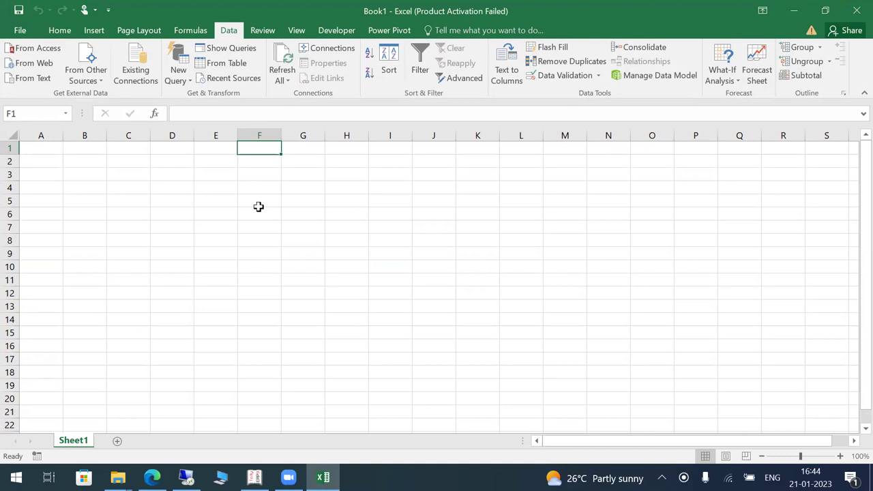
# Start a new query from Other Sources > From ODBC
pyautogui.click(185, 80)
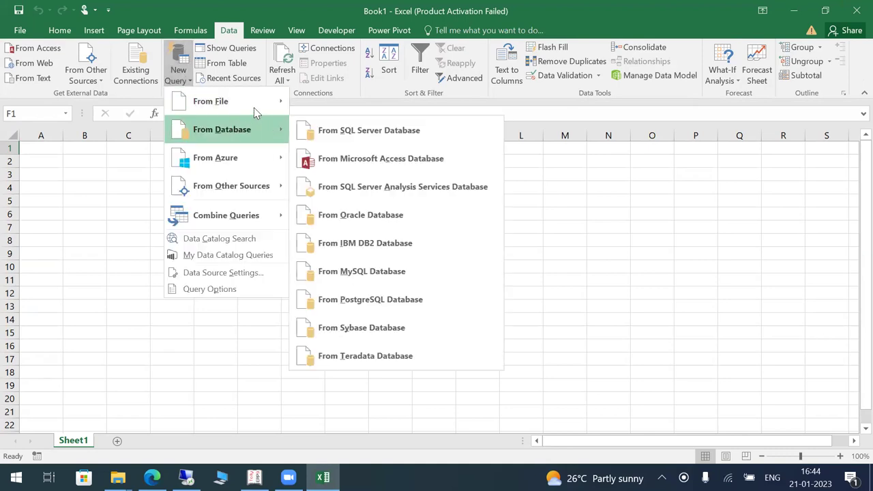
pyautogui.moveTo(254, 110)
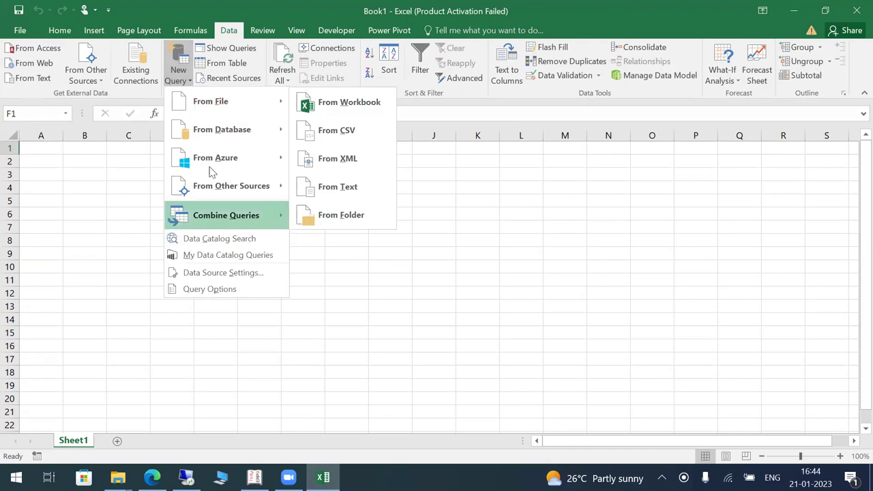
pyautogui.click(120, 232)
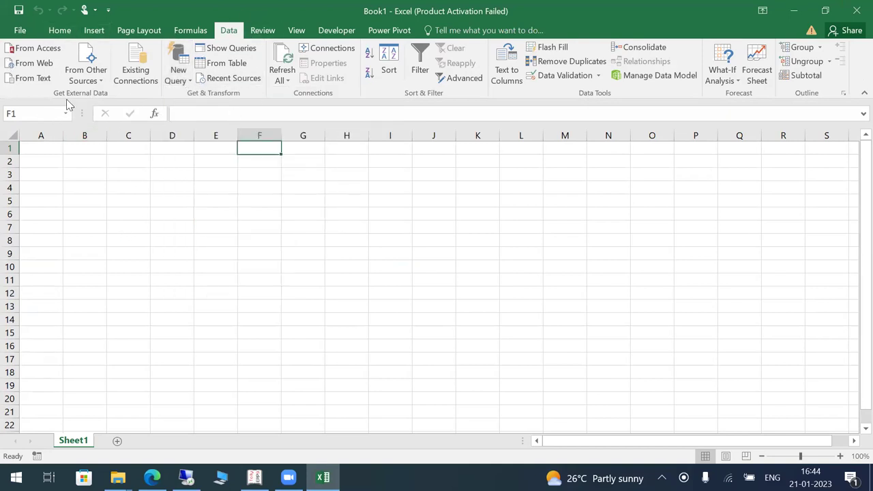
pyautogui.click(189, 81)
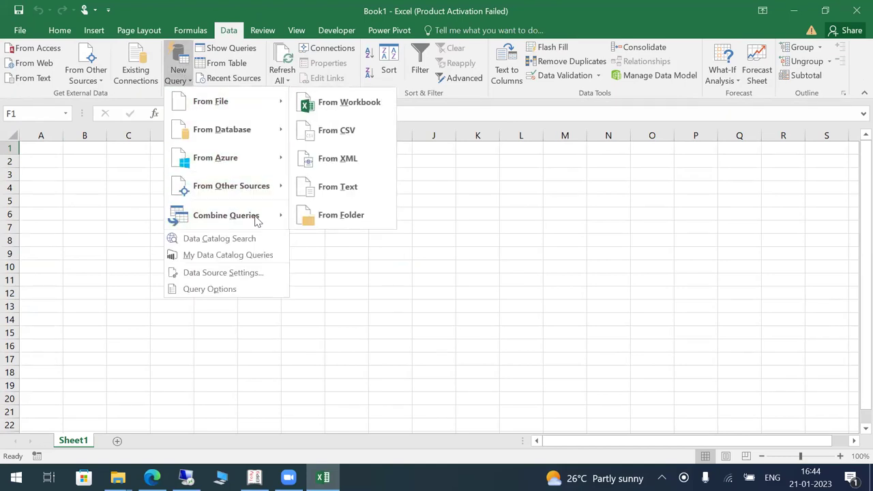
pyautogui.moveTo(262, 186)
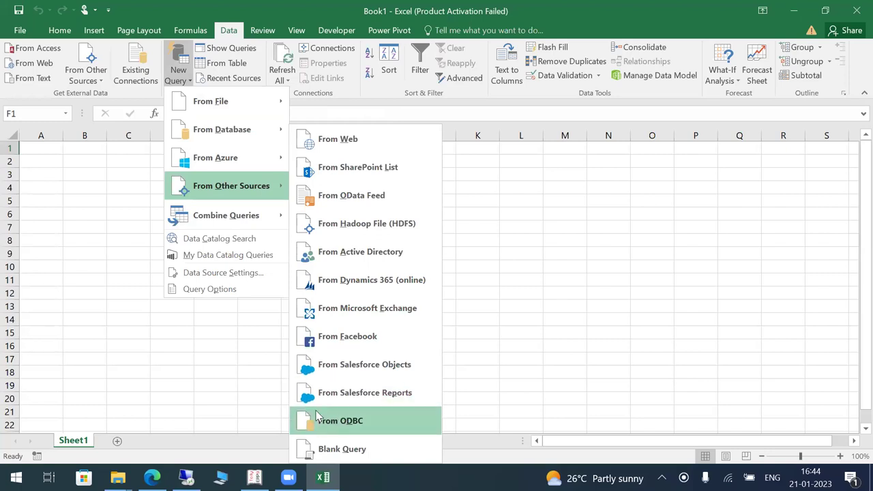
pyautogui.click(373, 426)
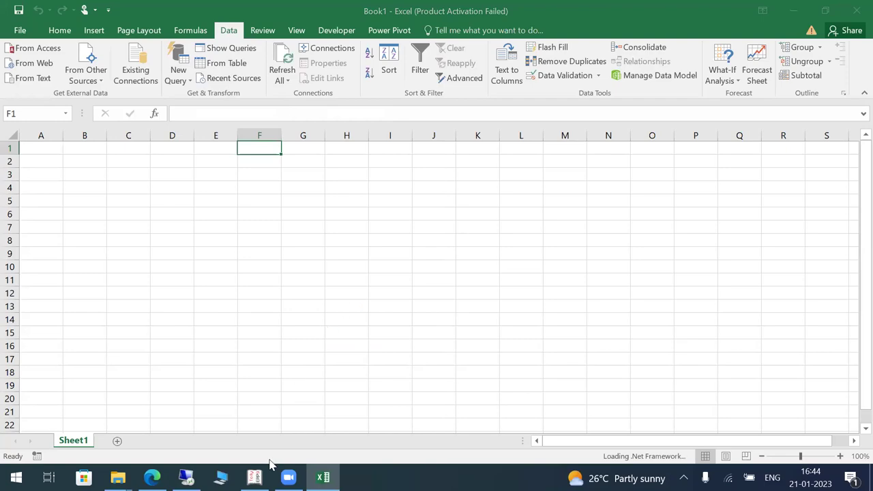
# Switch to Tally.ERP 9 and open Advanced Configuration under F12 Configure
pyautogui.click(255, 478)
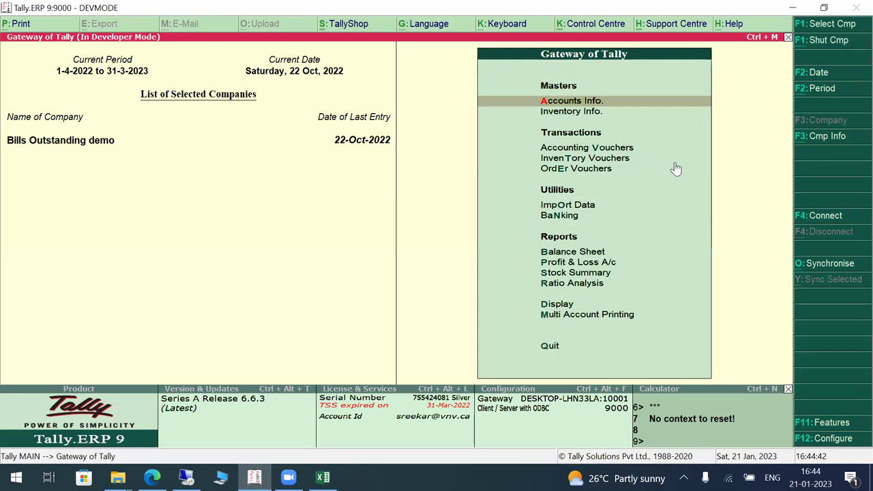
pyautogui.click(824, 438)
pyautogui.press('Up')
pyautogui.press('Up')
pyautogui.press('Up')
pyautogui.press('Up')
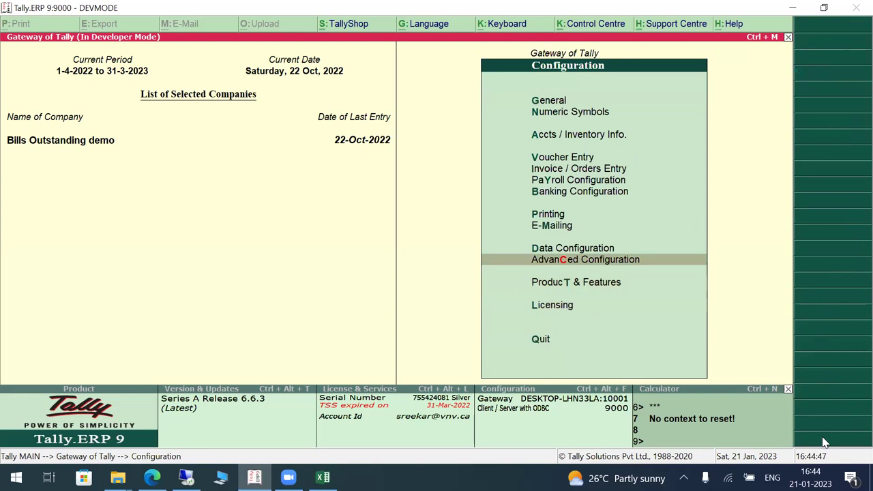
pyautogui.press('Return')
pyautogui.press('Escape')
pyautogui.press('Escape')
pyautogui.press('Escape')
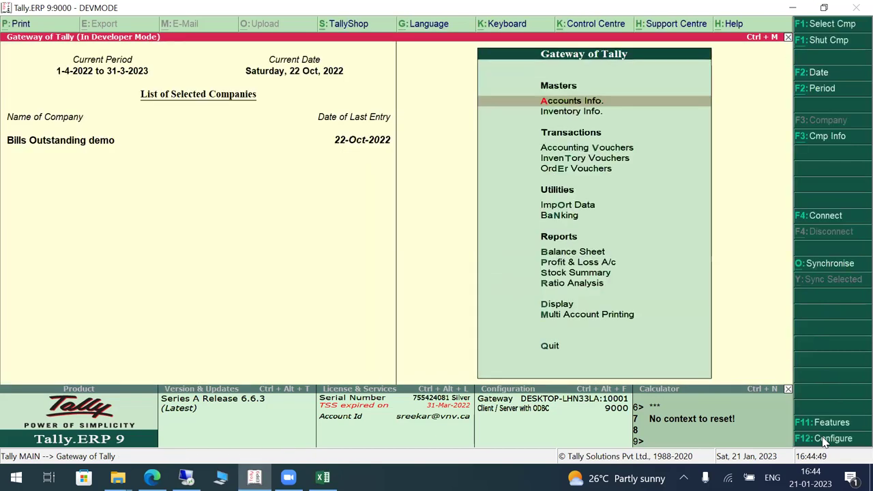
# Keep acting as Both with ODBC enabled on port 9000, accept, and confirm the restart
pyautogui.click(824, 440)
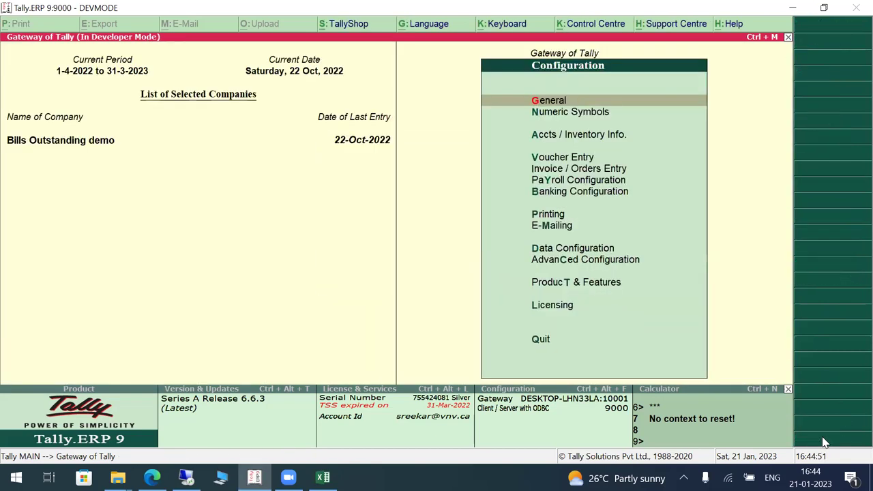
pyautogui.press('Up')
pyautogui.press('Up')
pyautogui.press('Up')
pyautogui.press('Up')
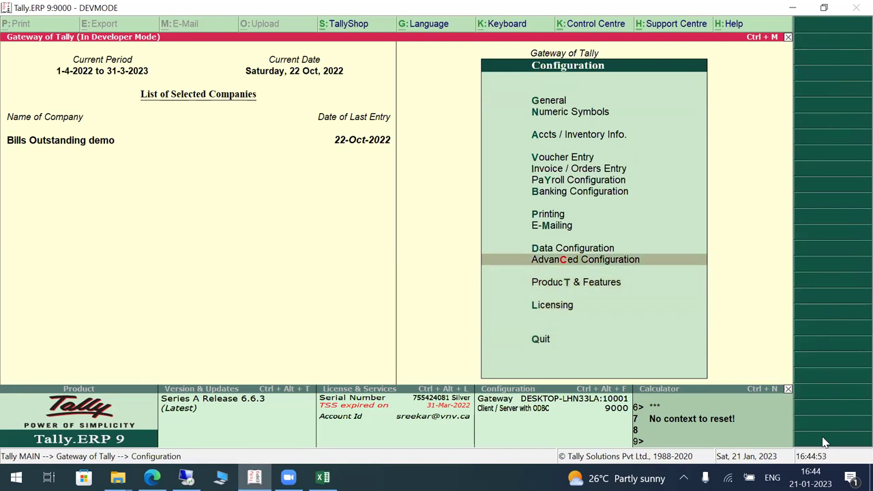
pyautogui.press('Return')
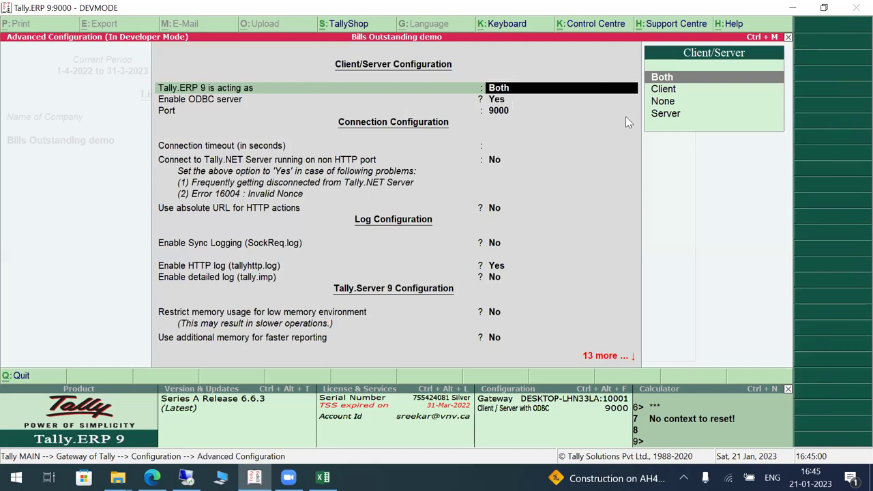
pyautogui.press('Return')
pyautogui.press('Return')
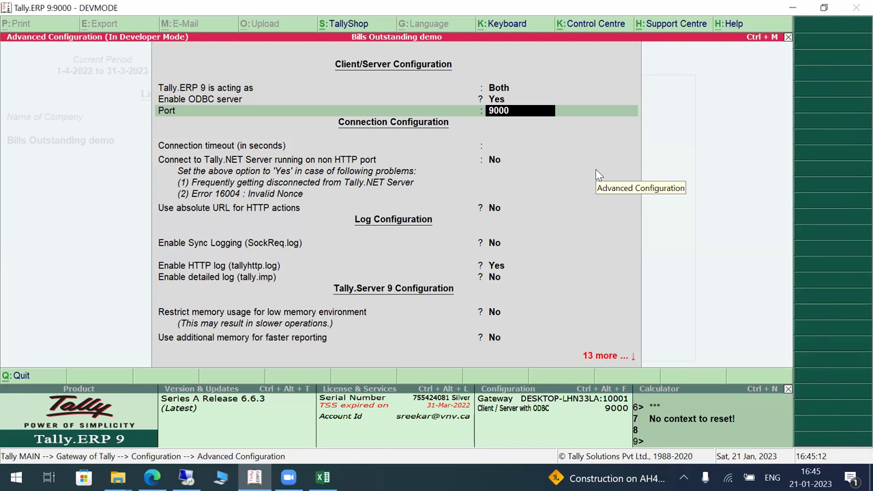
pyautogui.hotkey('ctrl', 'a')
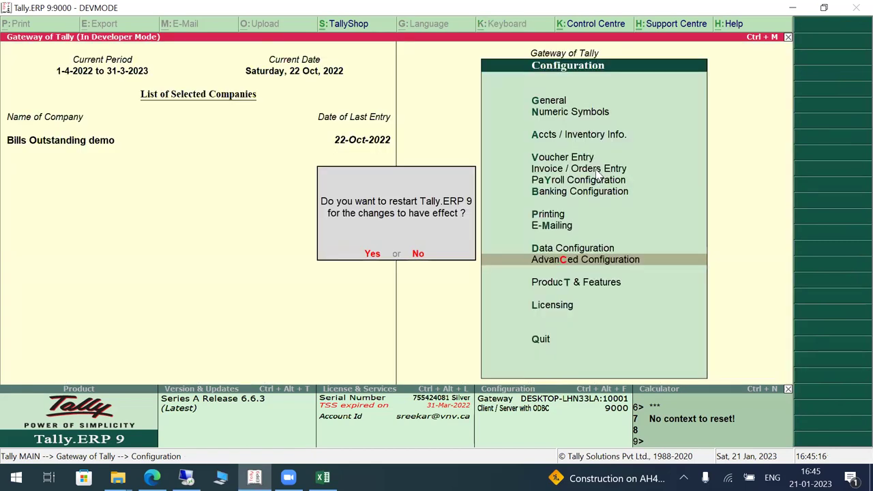
pyautogui.press('y')
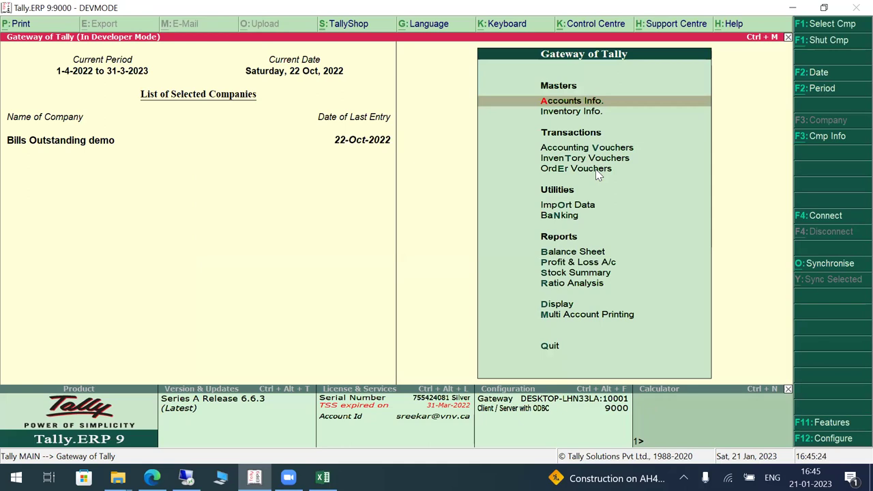
# In From ODBC, choose DSN TallyODBC64_9000 and expand Advanced options
pyautogui.click(323, 477)
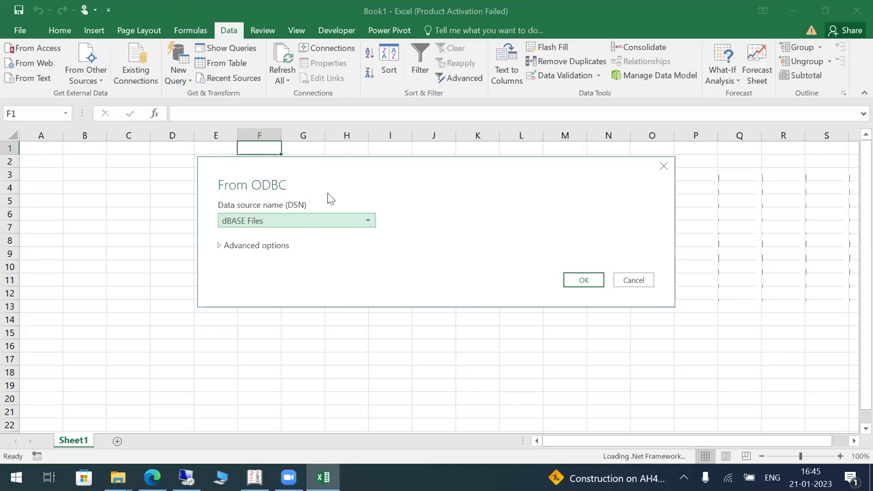
pyautogui.click(365, 222)
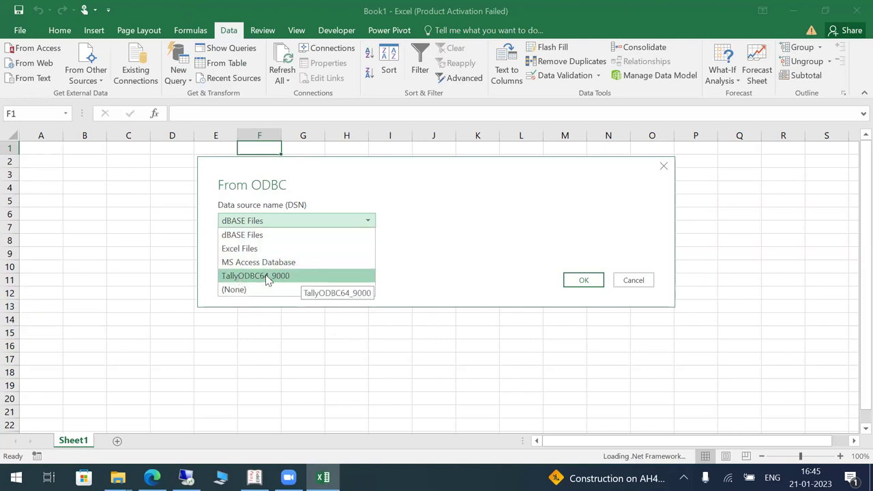
pyautogui.press('Return')
pyautogui.click(218, 249)
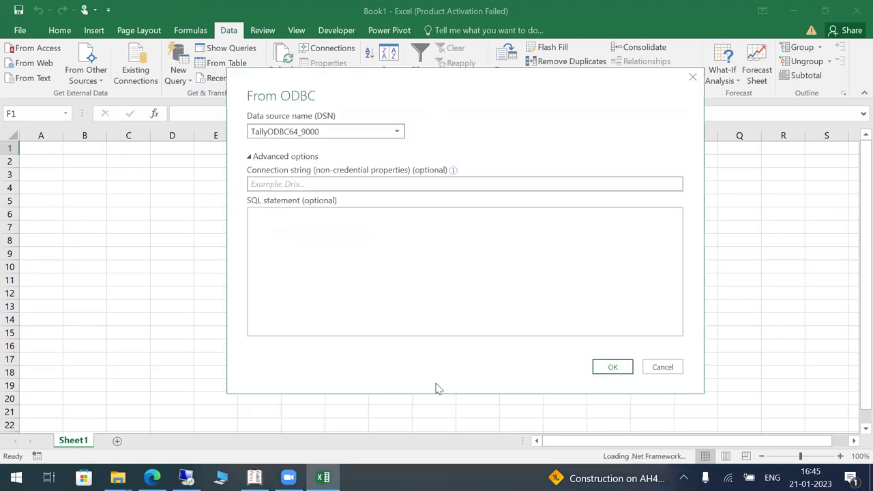
# Enter the SQL 'Select $name, $parent, $_primarygroup form ledger' and run it
pyautogui.click(302, 226)
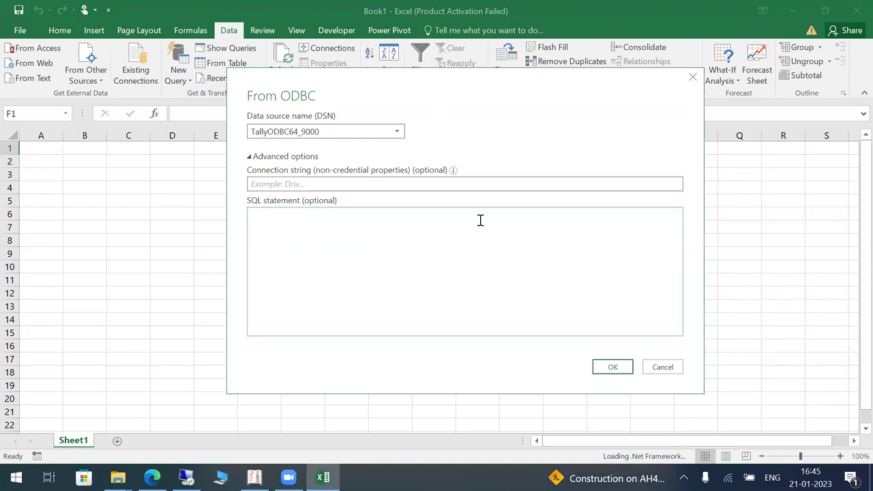
pyautogui.write('Select')
pyautogui.write('*')
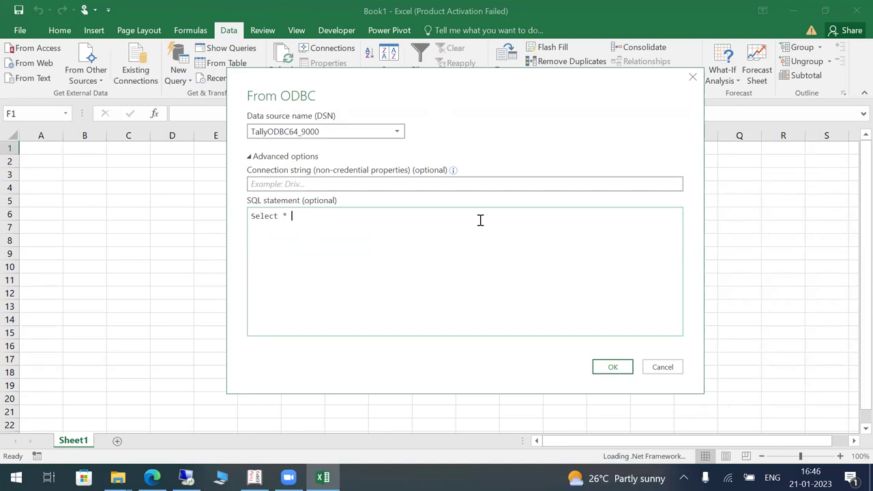
pyautogui.press('BackSpace')
pyautogui.press('BackSpace')
pyautogui.write('$name, $p')
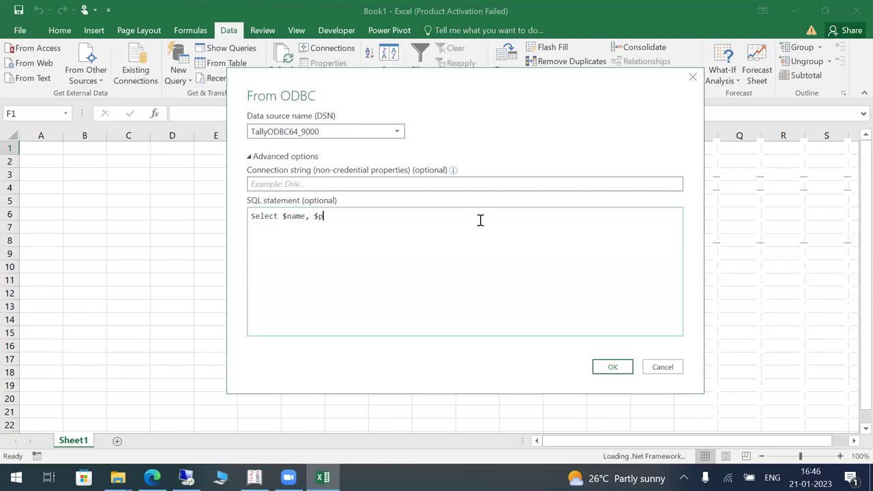
pyautogui.write('arent, ')
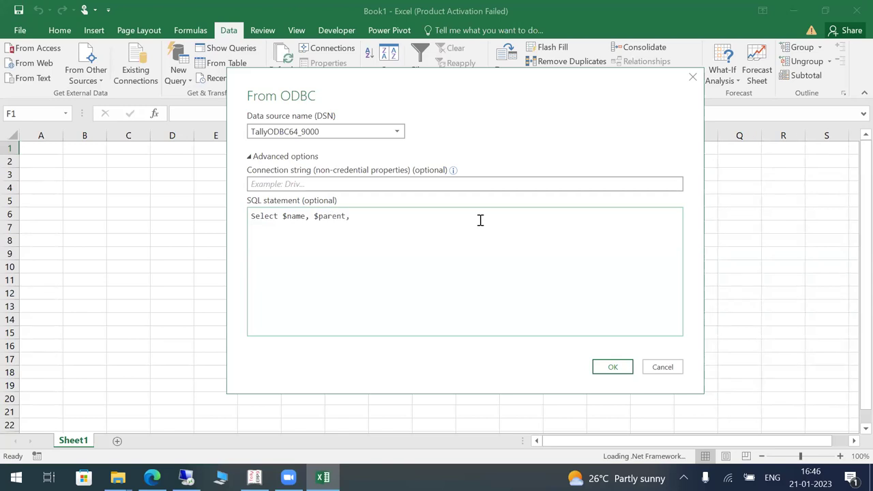
pyautogui.write('$_primarygroup form led')
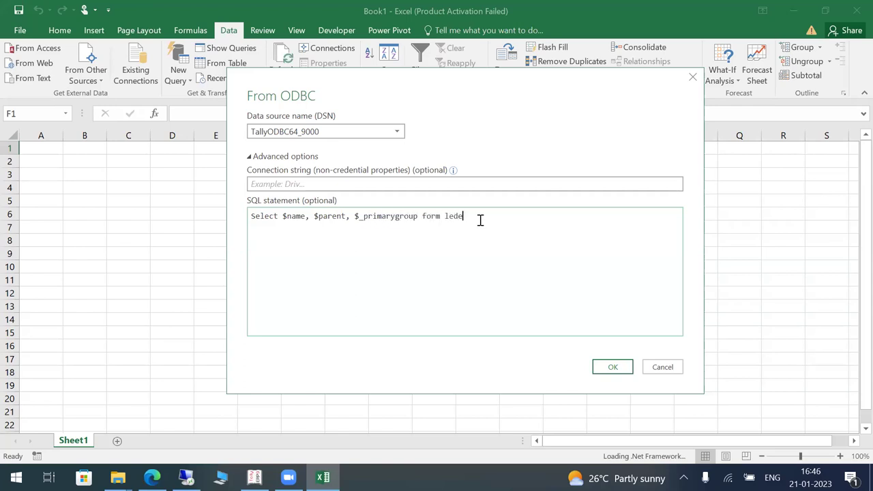
pyautogui.write('ger')
pyautogui.click(446, 216)
pyautogui.click(616, 366)
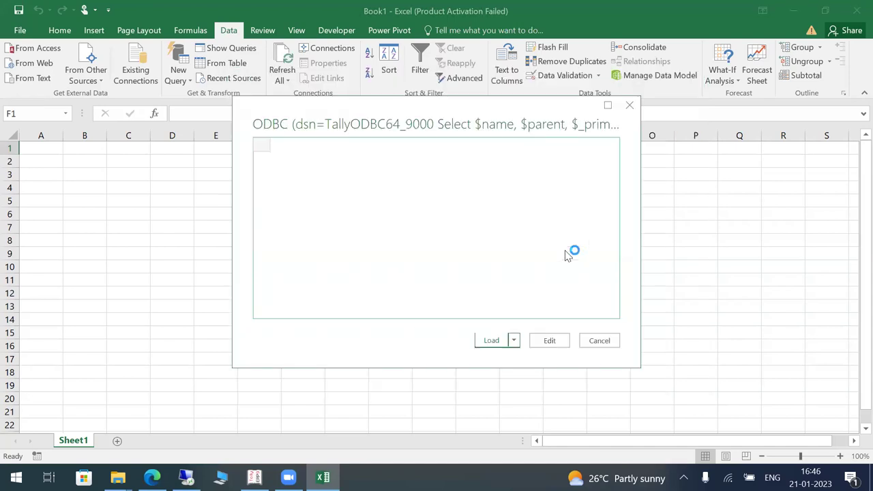
# Open Query1 in the Query Editor, then switch to Tally and back out of its Gateway
pyautogui.click(551, 345)
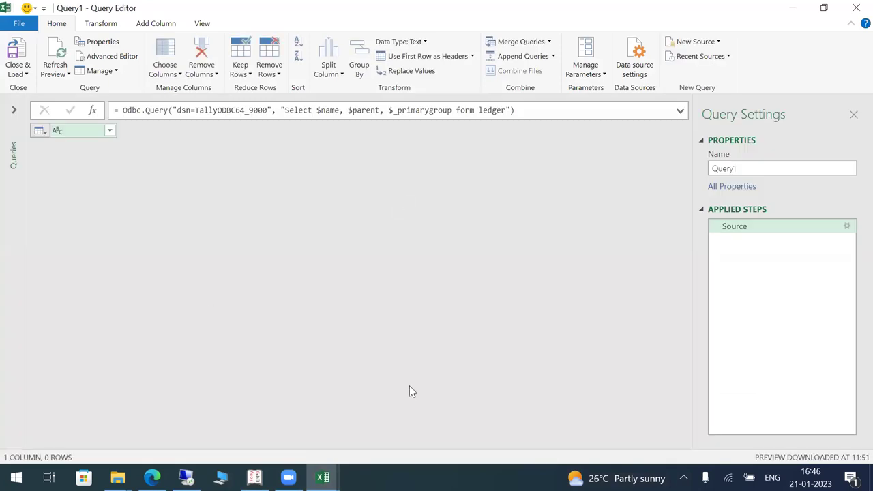
pyautogui.click(255, 477)
pyautogui.press('Escape')
pyautogui.press('Escape')
pyautogui.hotkey('alt', 'Tab')
pyautogui.hotkey('alt', 'Tab')
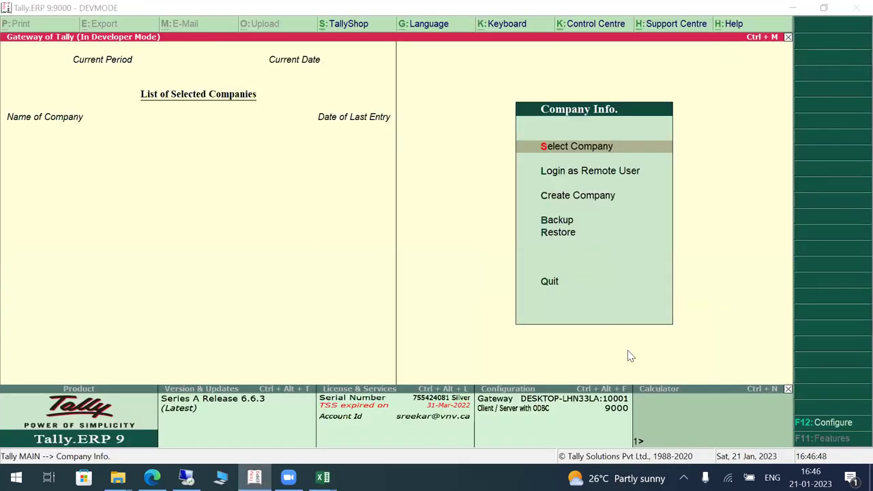
# Bring Tally forward and pick ERP Demo Company from the company list
pyautogui.click(462, 334)
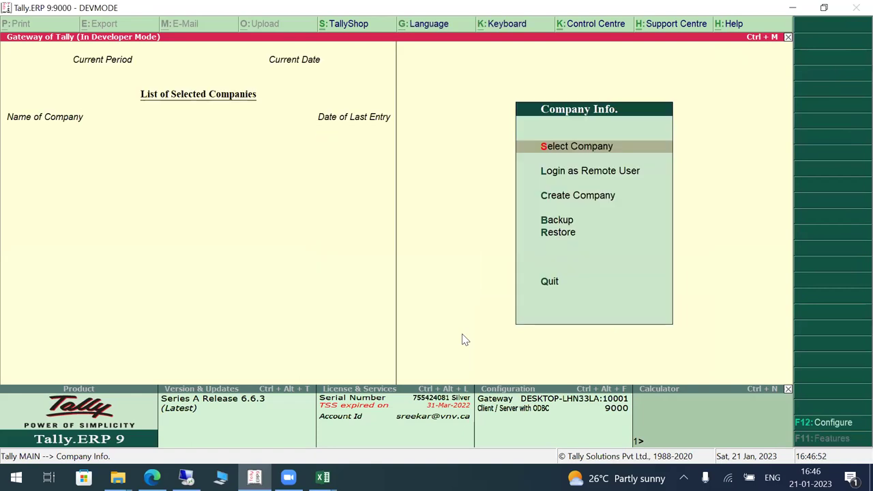
pyautogui.hotkey('alt', 'Tab')
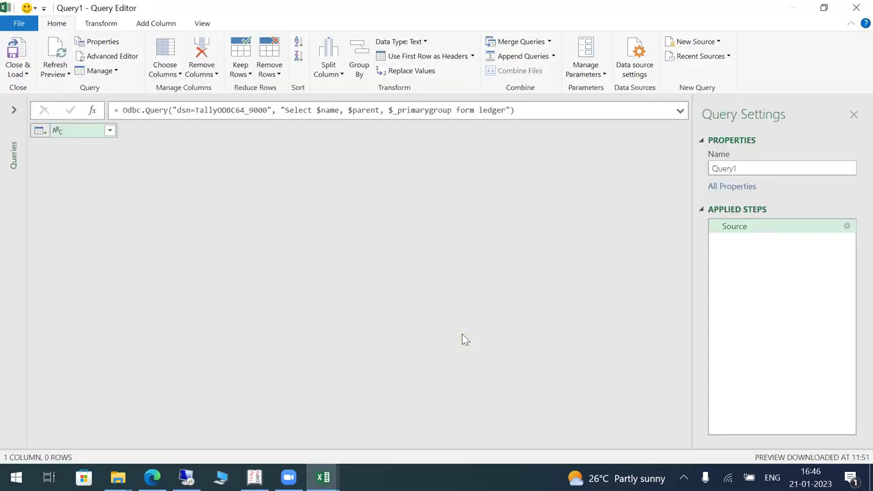
pyautogui.click(254, 478)
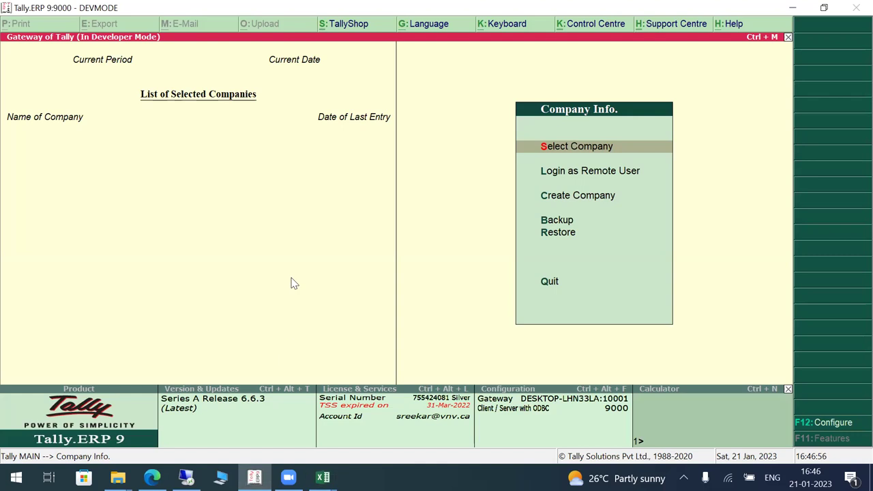
pyautogui.press('Return')
pyautogui.press('Down')
pyautogui.press('Down')
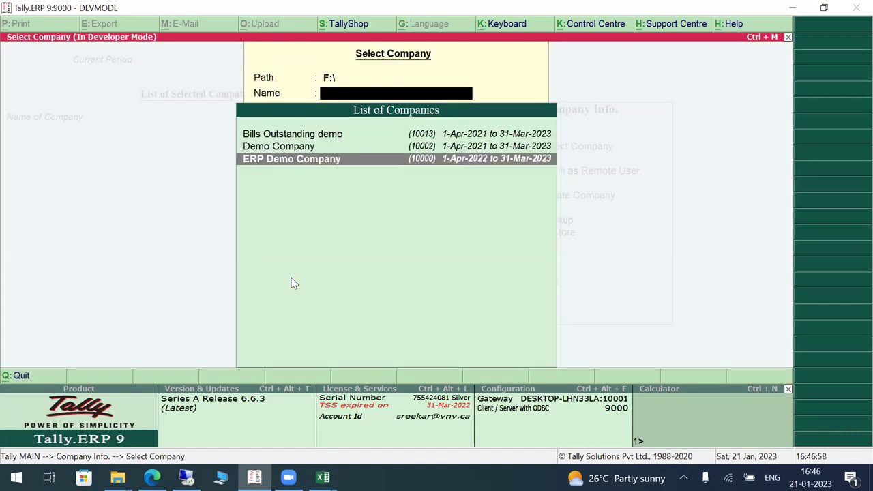
pyautogui.press('Return')
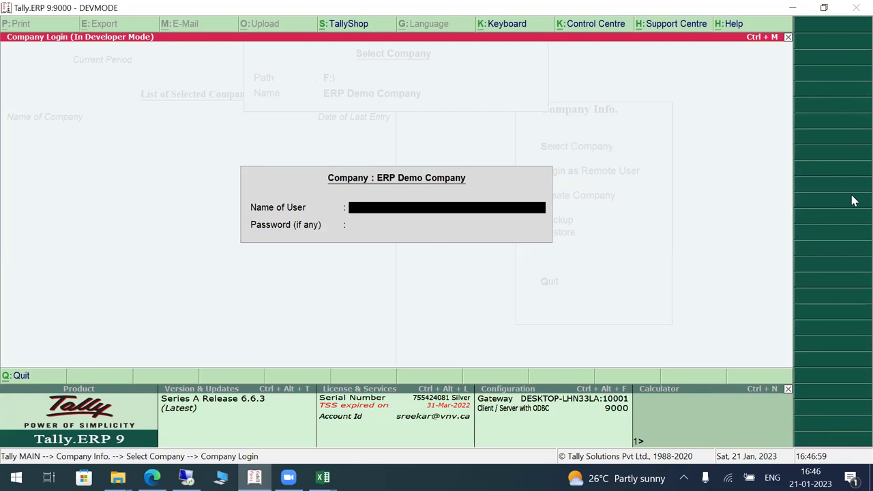
# Log in to ERP Demo Company with its password, then return to the Query1 editor
pyautogui.click(685, 196)
pyautogui.write('a')
pyautogui.press('Return')
pyautogui.press('Return')
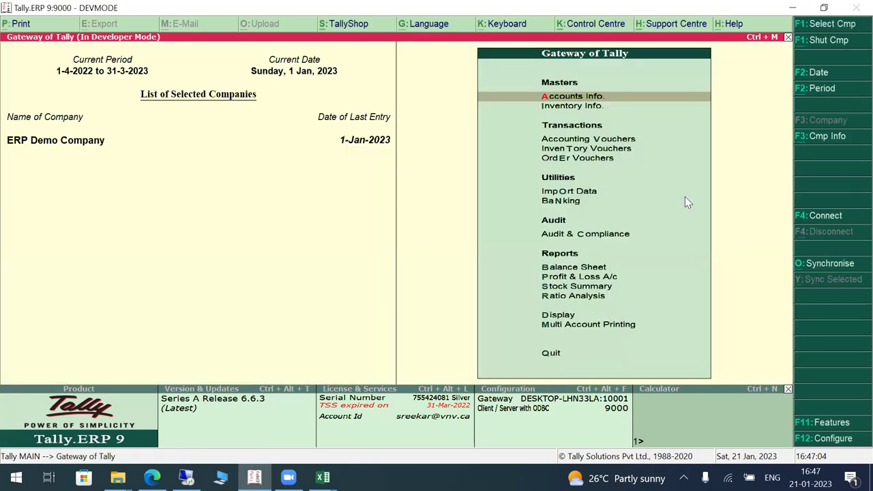
pyautogui.moveTo(323, 478)
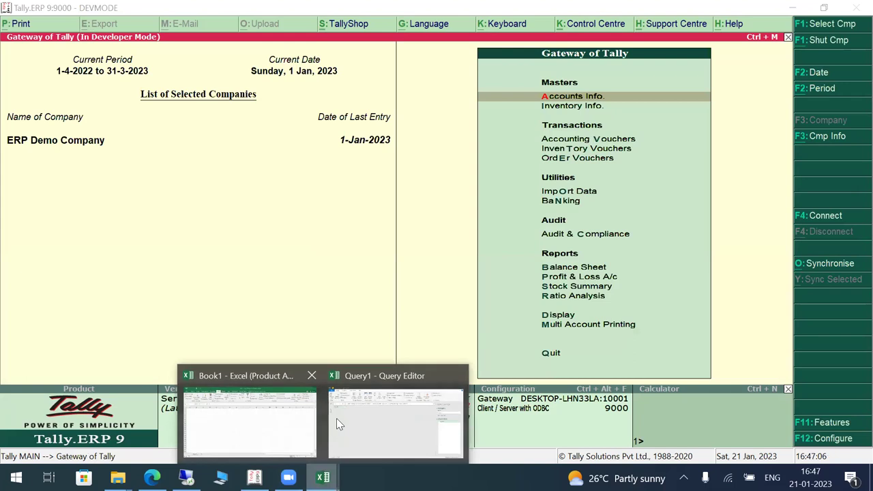
pyautogui.click(337, 419)
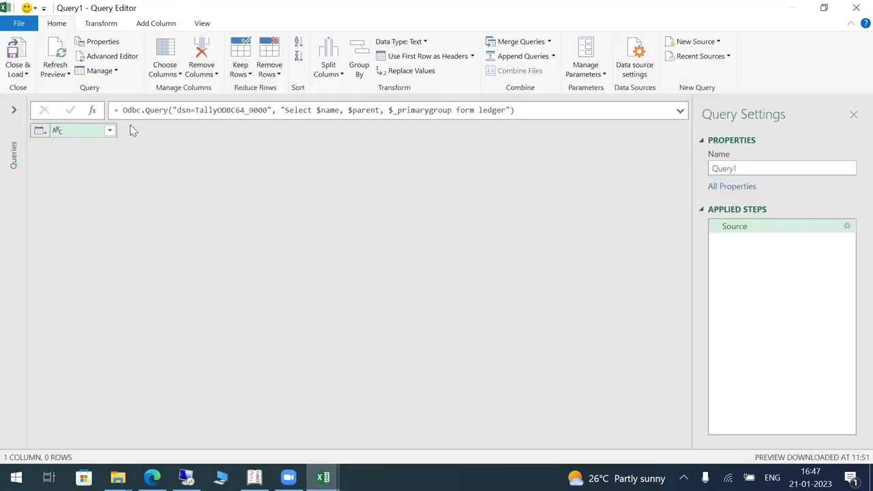
# Refresh the Query1 preview, then quit Tally and show the desktop
pyautogui.click(67, 45)
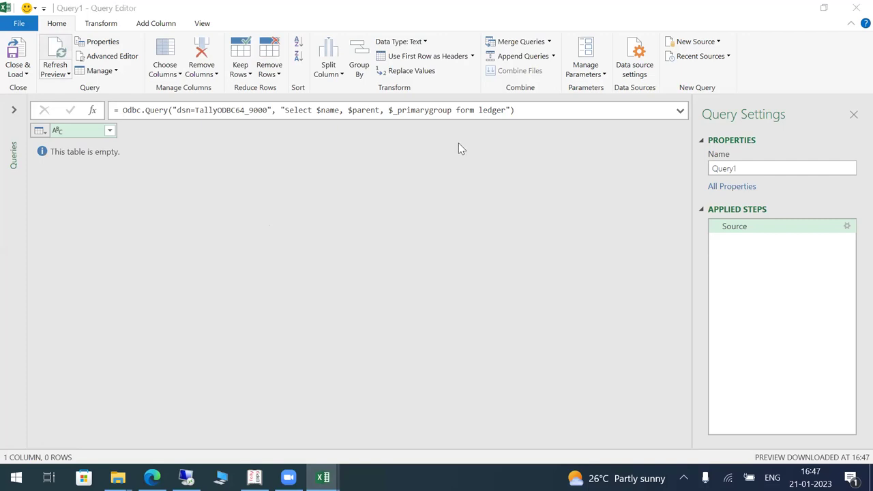
pyautogui.hotkey('alt', 'Tab')
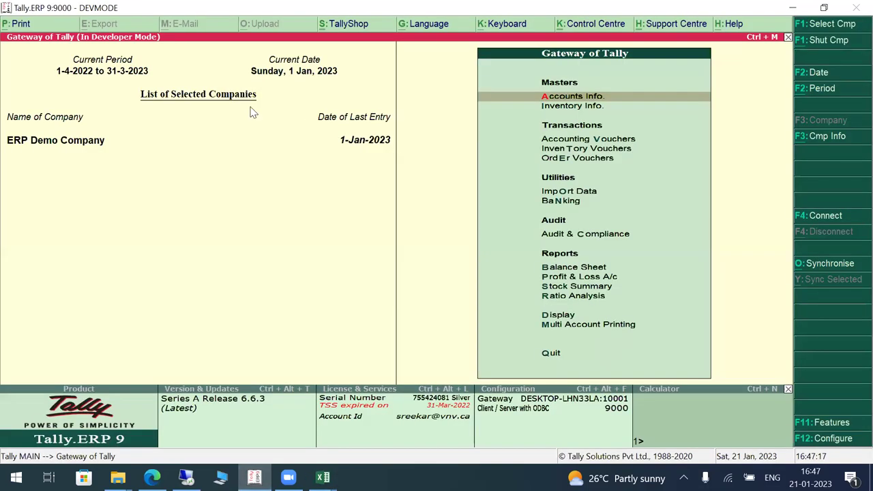
pyautogui.press('Escape')
pyautogui.press('Return')
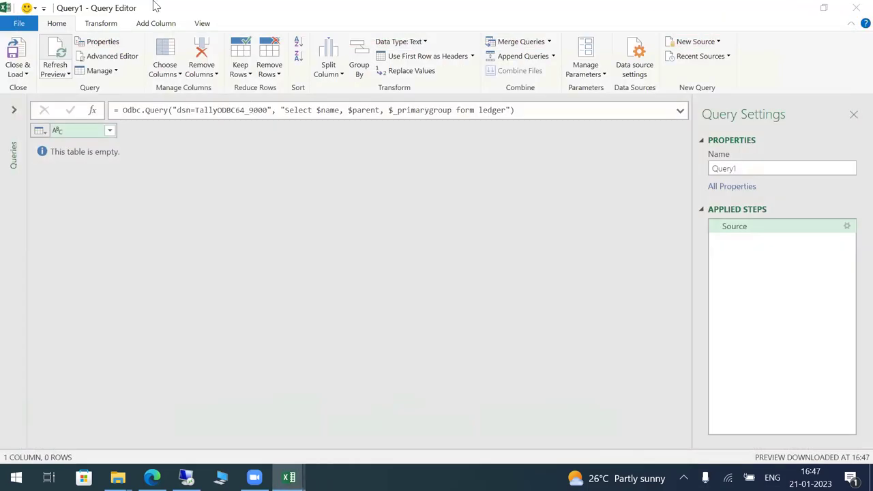
pyautogui.press('super+d')
# Relaunch Tally.ERP 9 from its desktop shortcut and load ERP Demo Company
pyautogui.click(232, 34)
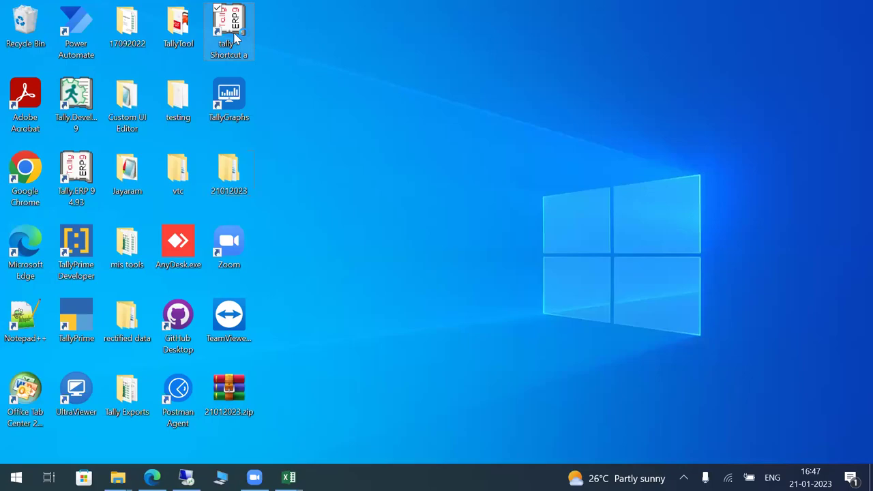
pyautogui.doubleClick(236, 38)
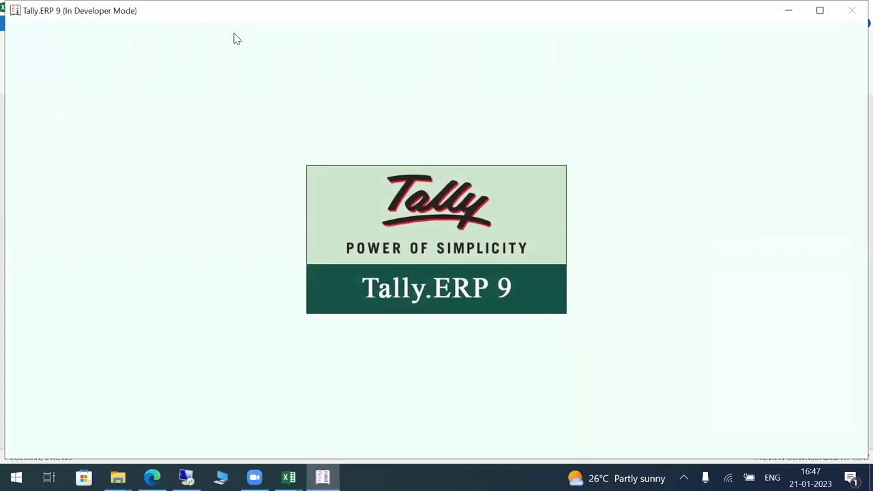
pyautogui.press('Return')
pyautogui.press('Down')
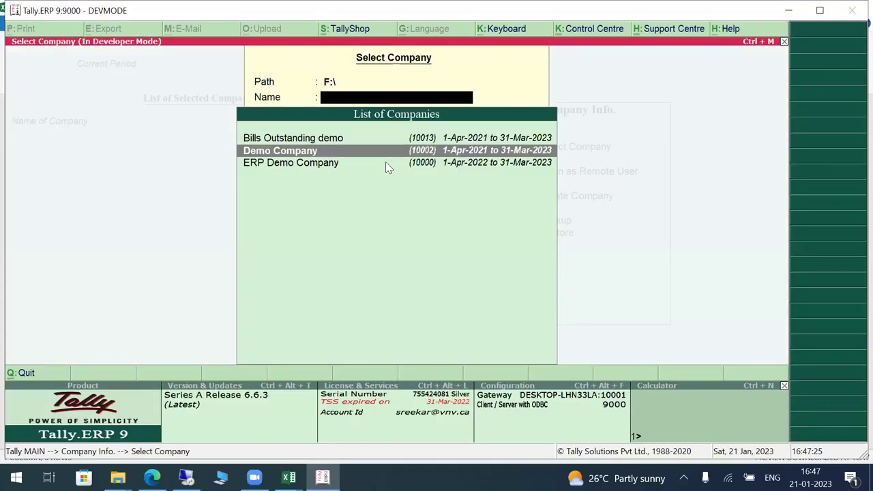
pyautogui.press('Down')
pyautogui.press('Return')
pyautogui.press('Return')
pyautogui.press('Return')
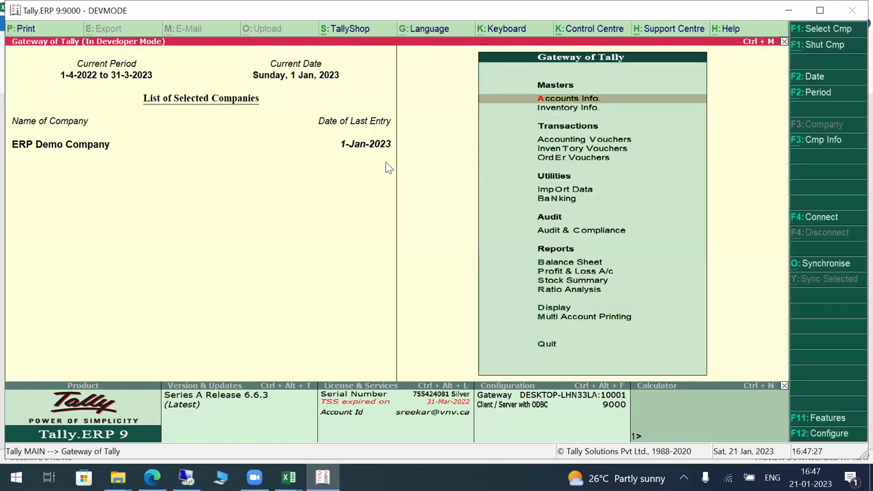
# Accept Advanced Configuration with the ODBC server on port 9000, then return to Query1
pyautogui.press('F12')
pyautogui.press('Up')
pyautogui.press('Up')
pyautogui.press('Up')
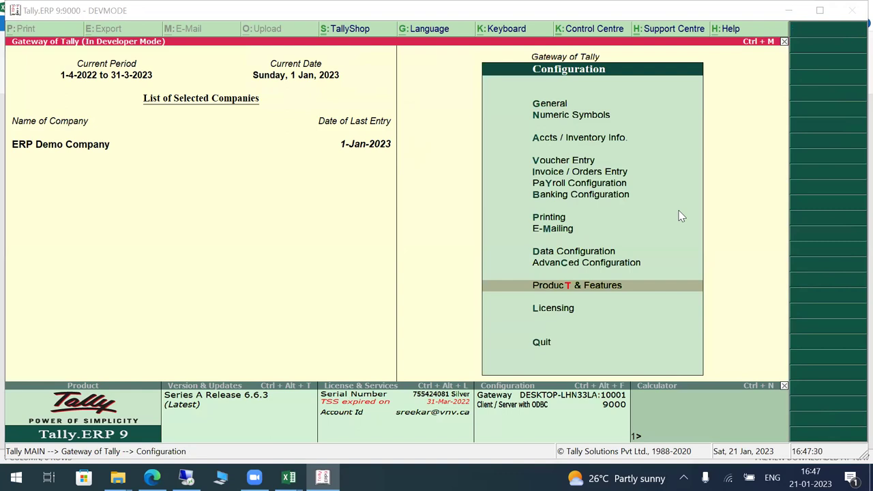
pyautogui.click(398, 207)
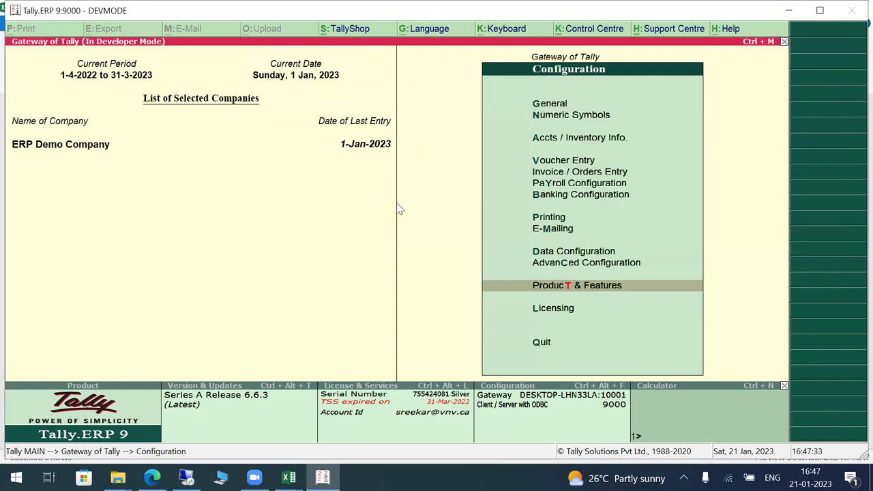
pyautogui.press('Up')
pyautogui.press('Return')
pyautogui.press('Return')
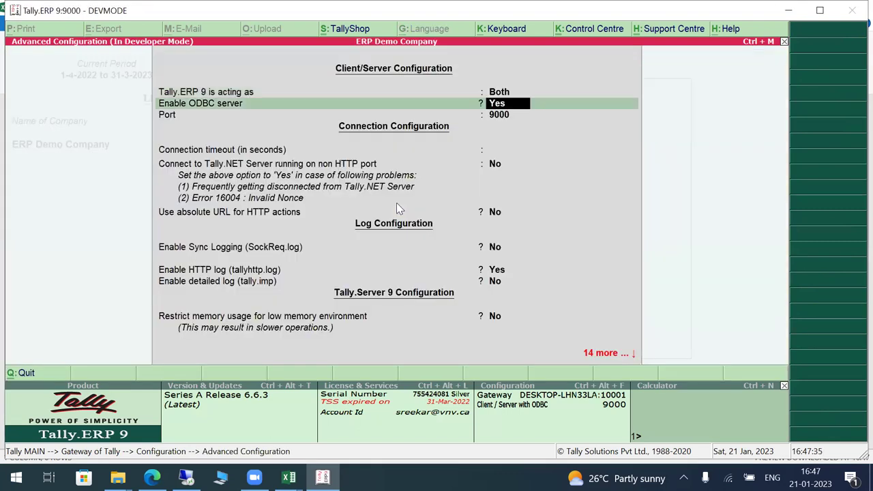
pyautogui.hotkey('ctrl', 'a')
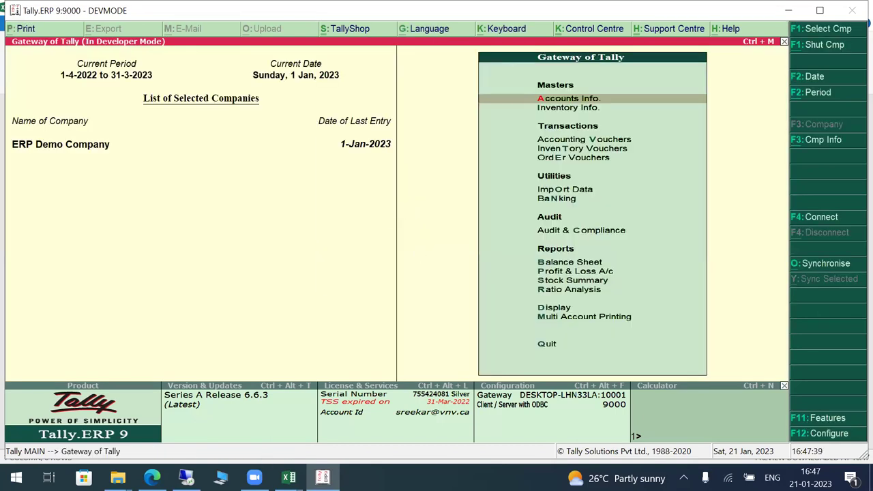
pyautogui.moveTo(288, 478)
pyautogui.click(355, 426)
# Cancel closing the Query Editor and refresh Query1, leaving its SQL formula unchanged
pyautogui.click(856, 8)
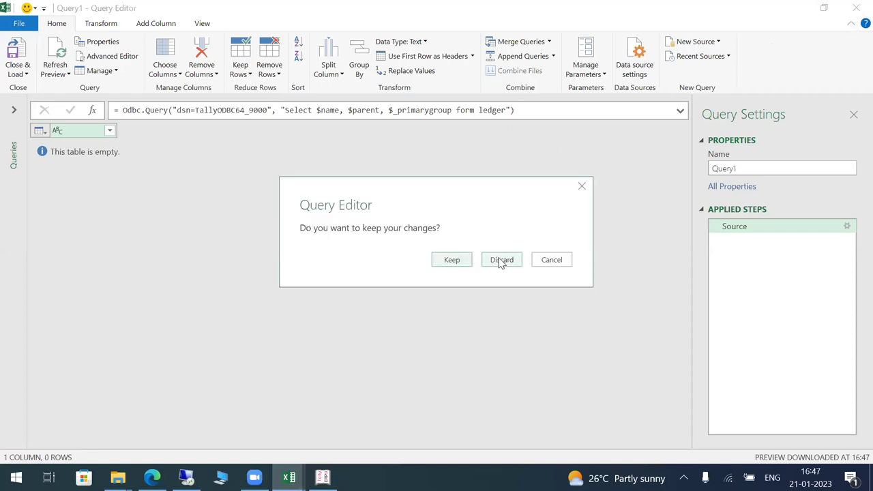
pyautogui.click(554, 264)
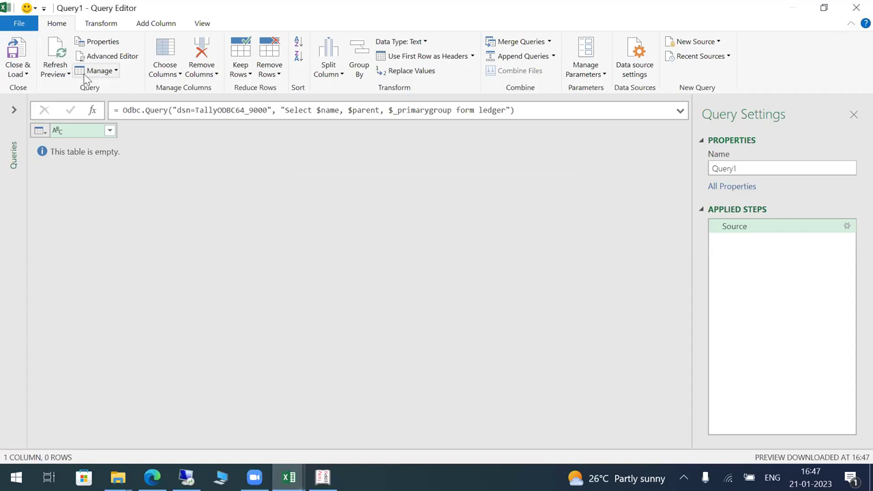
pyautogui.click(56, 49)
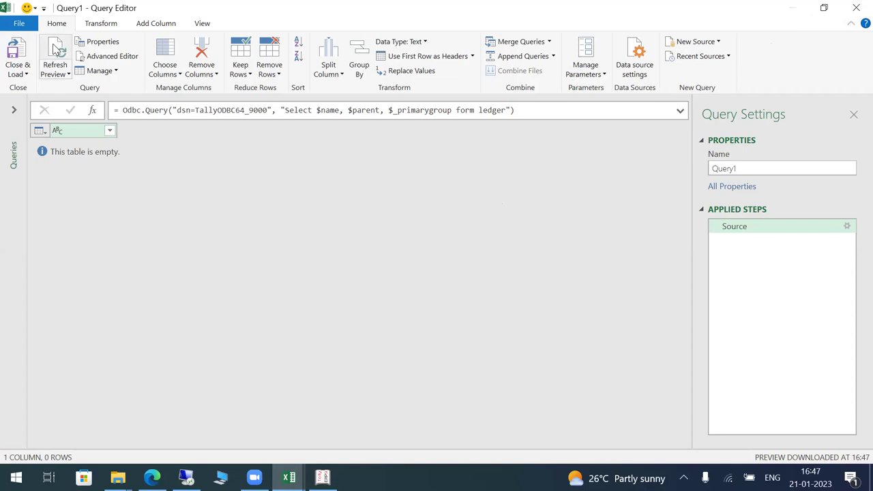
pyautogui.moveTo(283, 112); pyautogui.dragTo(516, 111)
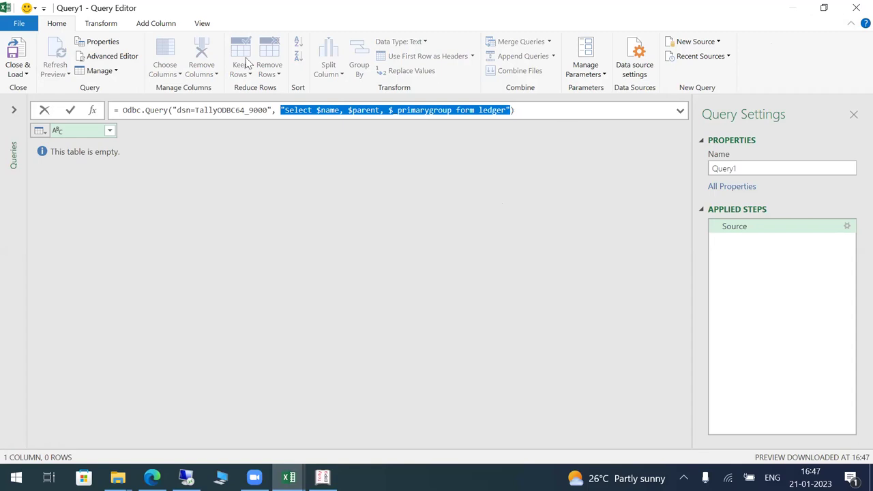
pyautogui.click(15, 110)
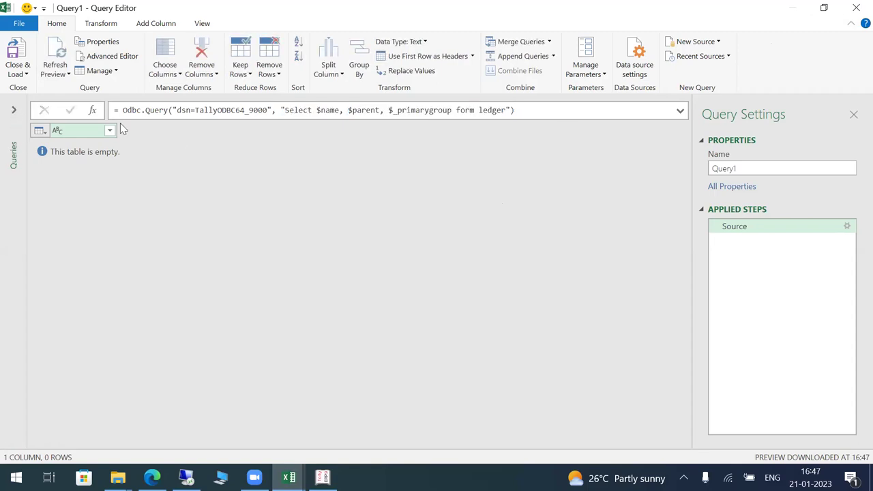
# Add a Blank Query, Query2, from the Queries pane and open its Advanced Editor
pyautogui.click(13, 110)
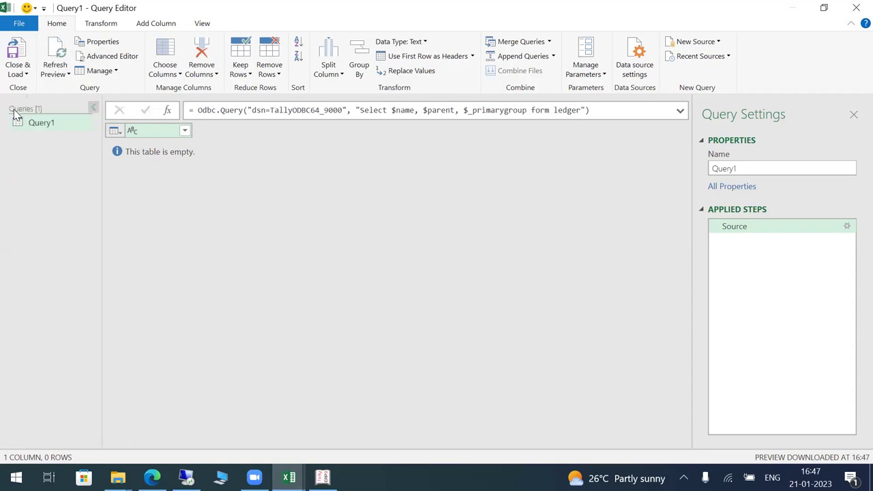
pyautogui.rightClick(50, 153)
pyautogui.moveTo(113, 175)
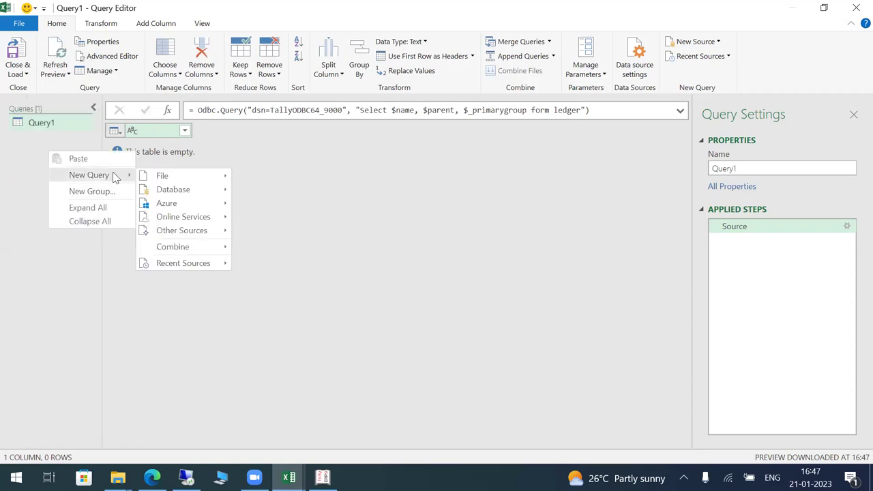
pyautogui.moveTo(225, 232)
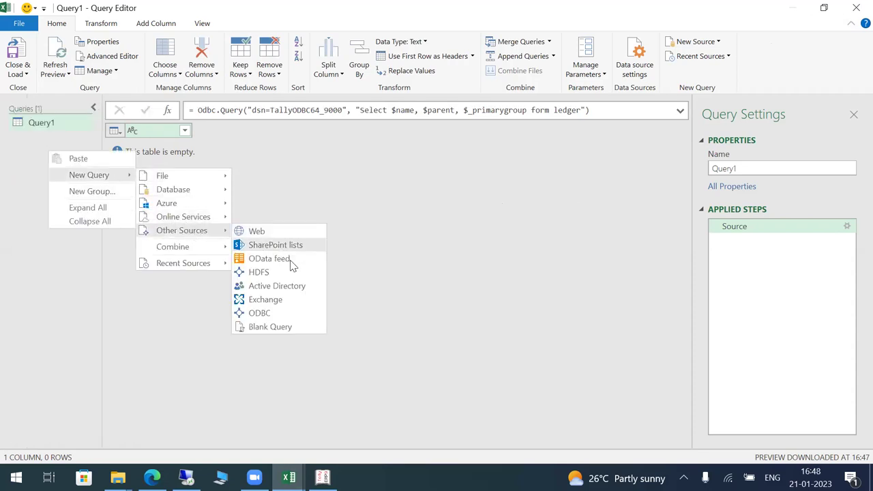
pyautogui.click(276, 327)
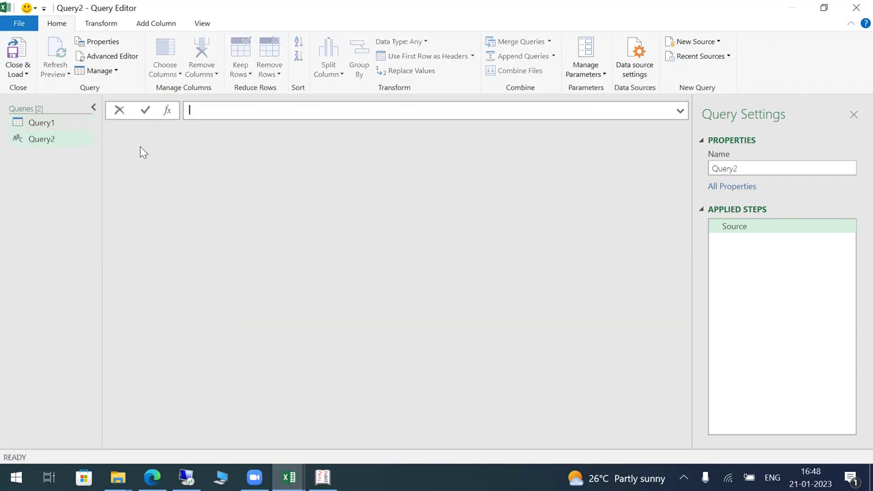
pyautogui.click(115, 59)
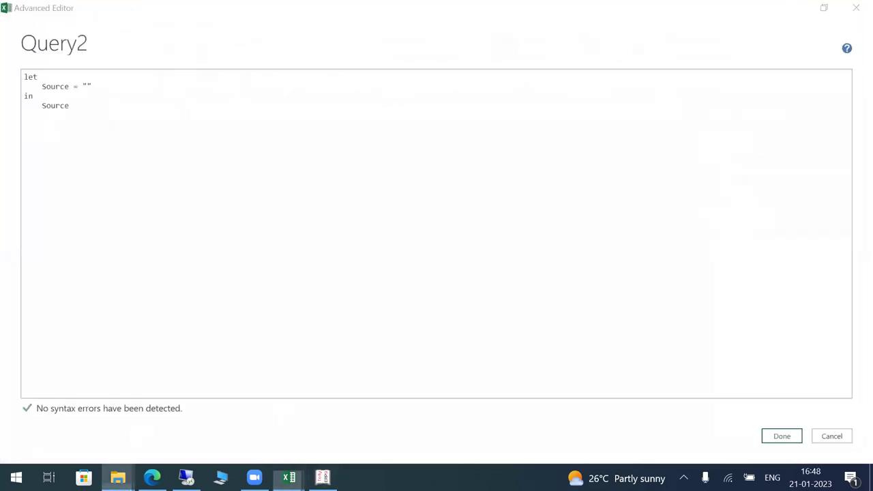
# Open soap.txt from the 2. Dynamic Reports folder in Notepad
pyautogui.moveTo(117, 477)
pyautogui.click(369, 425)
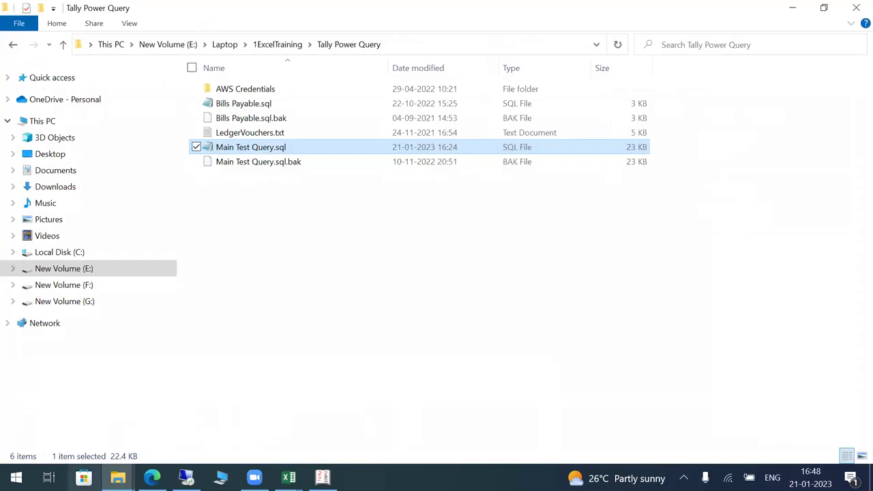
pyautogui.moveTo(117, 477)
pyautogui.click(470, 403)
pyautogui.hotkey('alt', 'Up')
pyautogui.press('Down')
pyautogui.press('Return')
pyautogui.press('Down')
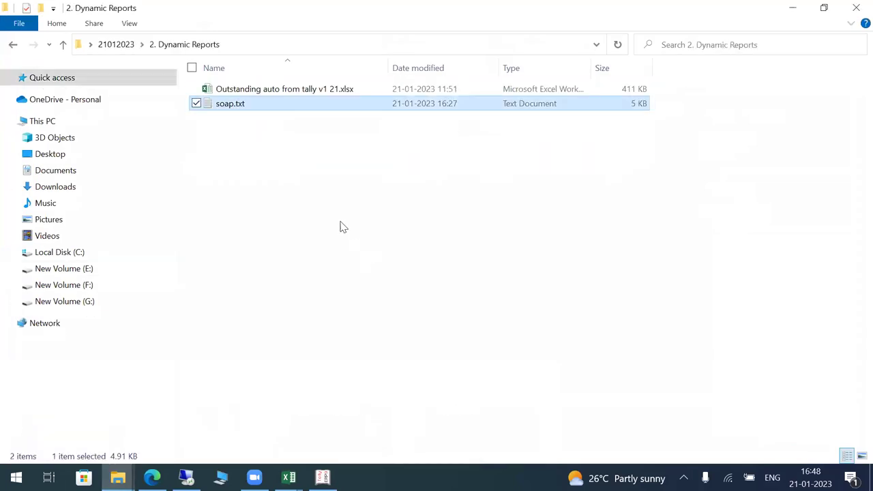
pyautogui.press('Return')
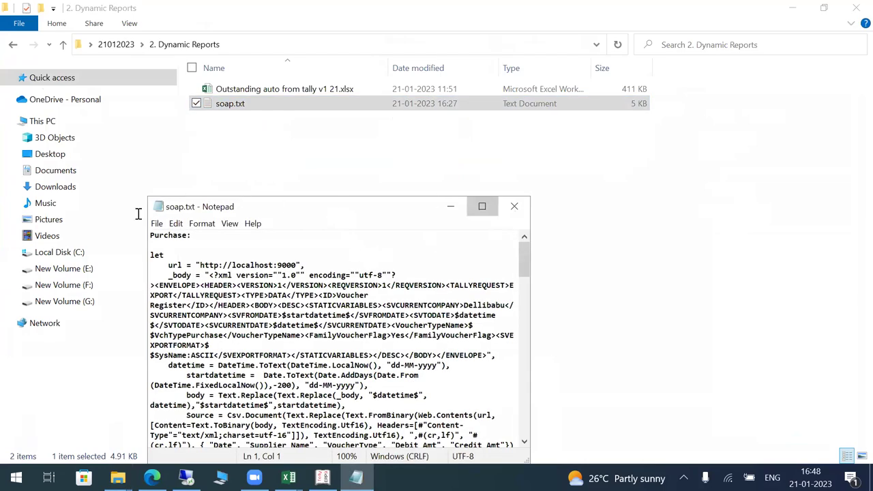
# Maximize Notepad and select the Ledgertable let…Source query code
pyautogui.press('super+Up')
pyautogui.press('Down')
pyautogui.press('Down')
pyautogui.press('Down')
pyautogui.press('Down')
pyautogui.press('Down')
pyautogui.press('Down')
pyautogui.press('Down')
pyautogui.press('Down')
pyautogui.press('Down')
pyautogui.press('Down')
pyautogui.press('Down')
pyautogui.press('Down')
pyautogui.press('Down')
pyautogui.press('Down')
pyautogui.press('Down')
pyautogui.press('Down')
pyautogui.press('Down')
pyautogui.press('Down')
pyautogui.press('Down')
pyautogui.press('Down')
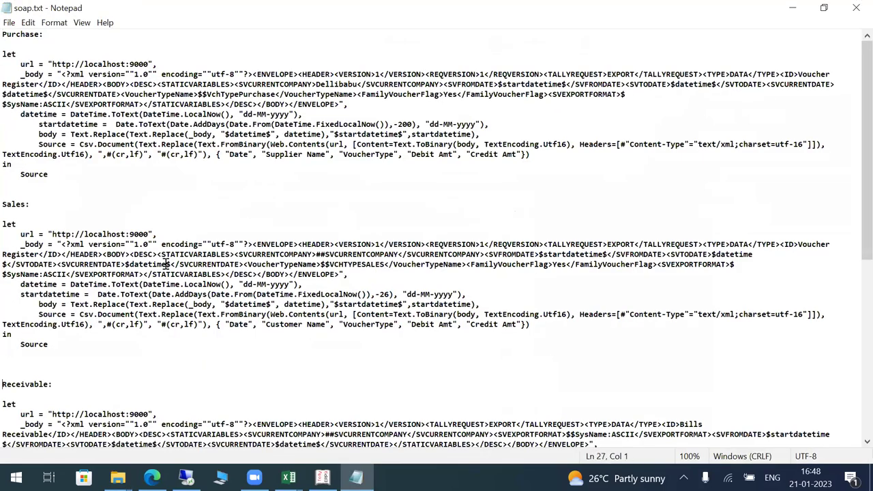
pyautogui.press('Down')
pyautogui.press('Down')
pyautogui.press('Down')
pyautogui.press('Down')
pyautogui.press('Down')
pyautogui.press('Down')
pyautogui.press('Down')
pyautogui.press('Down')
pyautogui.press('Down')
pyautogui.press('Down')
pyautogui.press('Down')
pyautogui.press('Down')
pyautogui.press('Down')
pyautogui.press('Down')
pyautogui.press('Down')
pyautogui.press('Down')
pyautogui.press('Down')
pyautogui.press('Down')
pyautogui.press('Down')
pyautogui.press('Down')
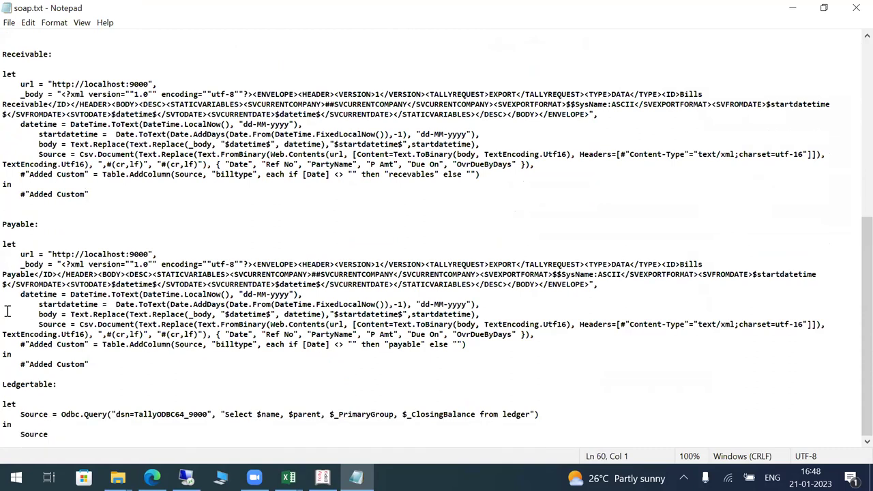
pyautogui.moveTo(49, 436); pyautogui.dragTo(4, 405)
pyautogui.hotkey('ctrl', 'c')
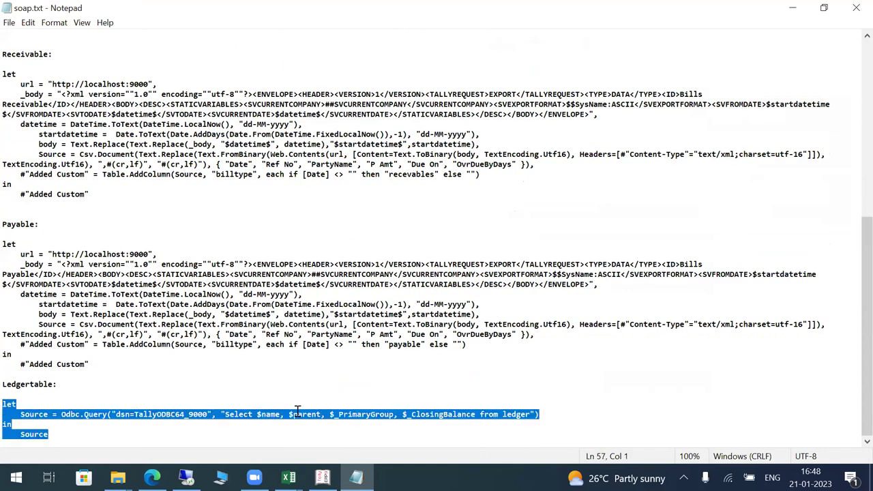
# Replace Query2's blank code with the pasted Ledgertable Odbc.Query, loading 21 ledger rows
pyautogui.click(417, 425)
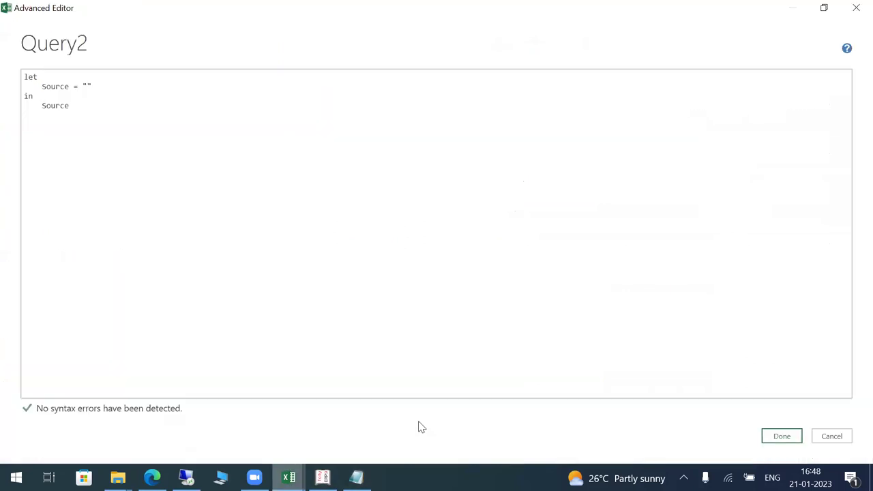
pyautogui.moveTo(113, 99); pyautogui.dragTo(27, 78)
pyautogui.moveTo(100, 116); pyautogui.dragTo(12, 81)
pyautogui.hotkey('ctrl', 'v')
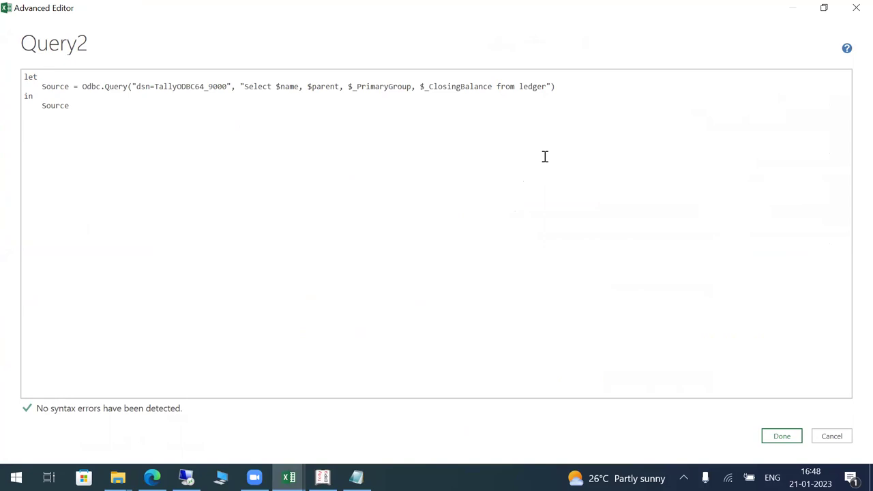
pyautogui.click(782, 436)
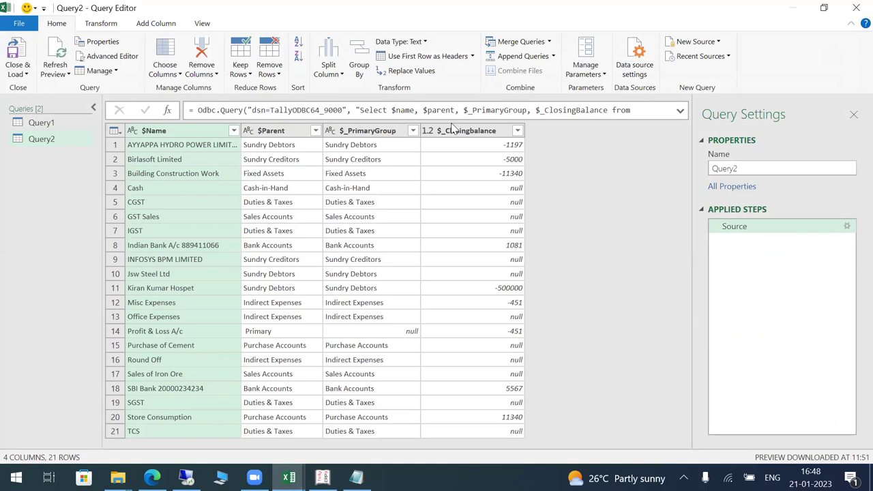
pyautogui.click(109, 55)
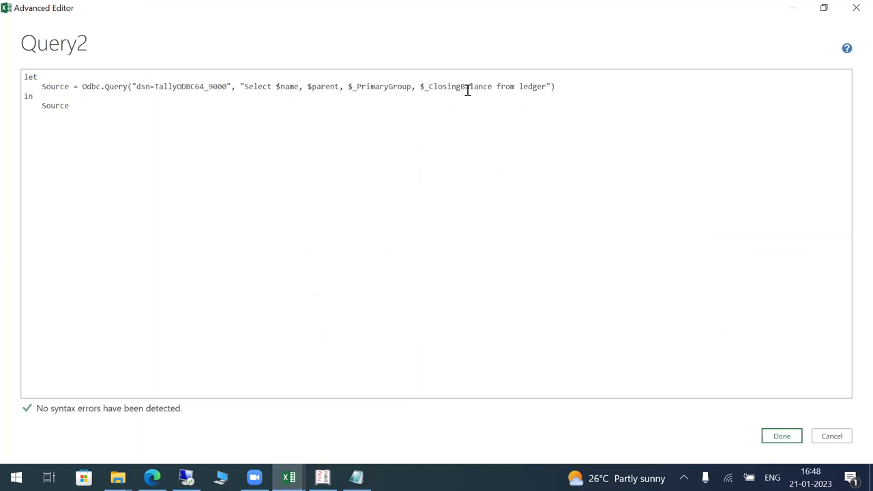
pyautogui.click(782, 435)
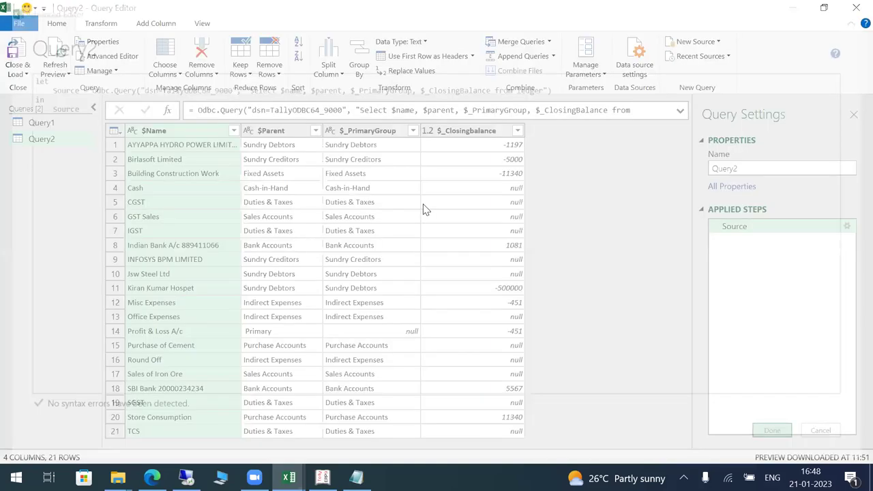
# Load Query2's ledger list onto Sheet3 as a table and close the Workbook Queries pane
pyautogui.click(18, 55)
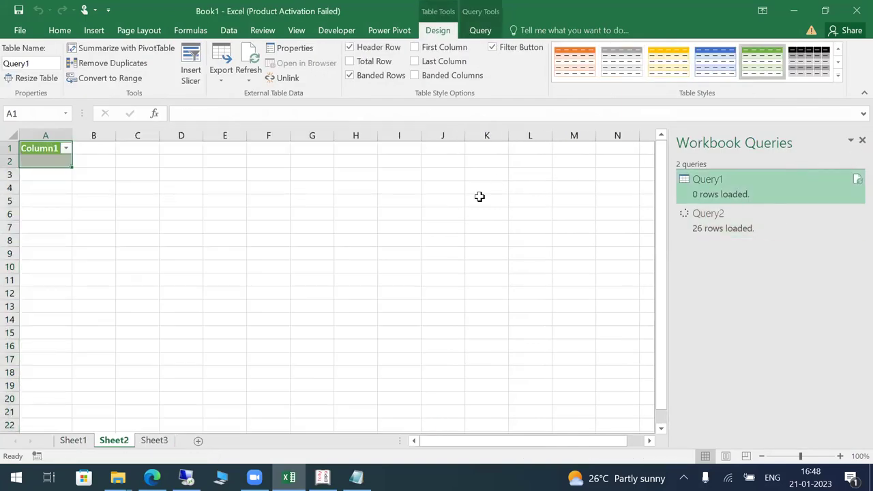
pyautogui.click(710, 221)
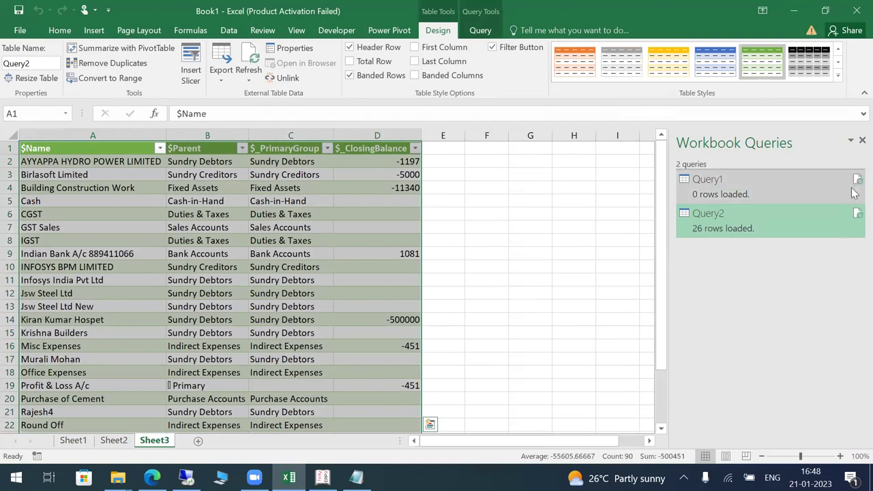
pyautogui.click(863, 142)
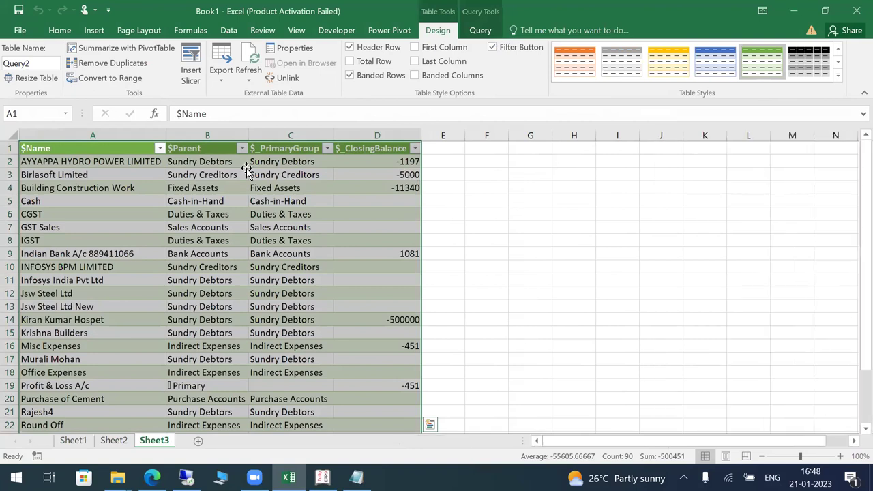
# Browse the ledger table's rows and columns, then reopen Query2 in the Power Query editor
pyautogui.click(245, 174)
pyautogui.hotkey('ctrl', 'Down')
pyautogui.hotkey('ctrl', 'Left')
pyautogui.hotkey('ctrl', 'Up')
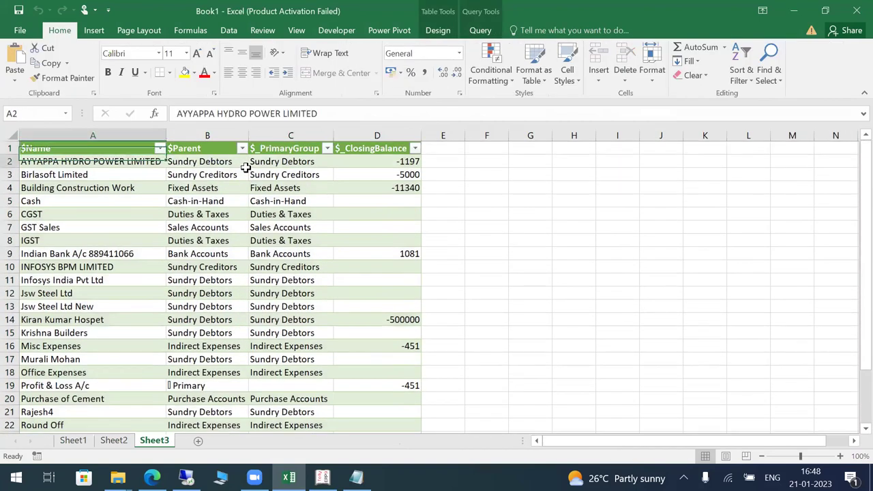
pyautogui.hotkey('ctrl', 'Right')
pyautogui.press('Left')
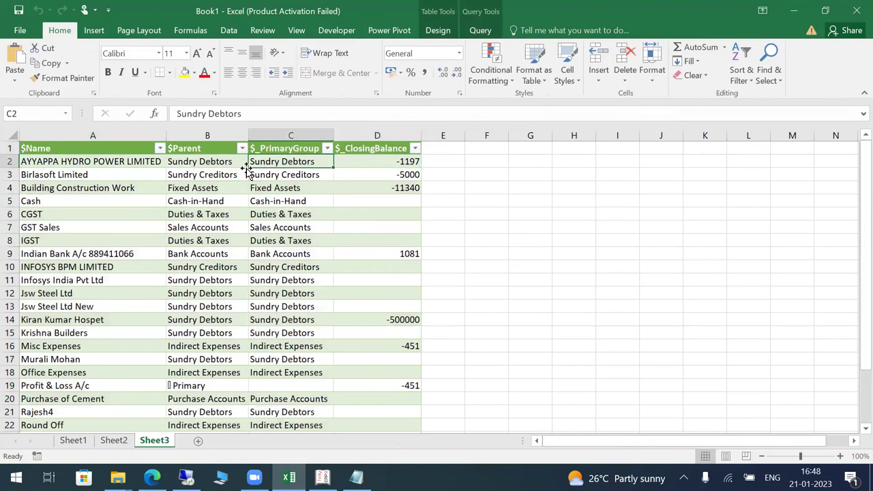
pyautogui.click(480, 30)
pyautogui.click(15, 58)
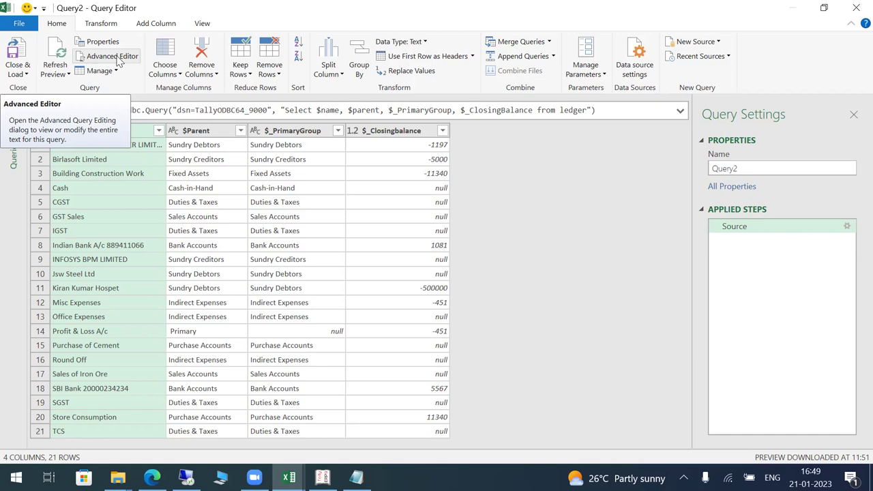
# In Advanced Editor, append ", $PartyGSTIN, $StateName" to Query2's select list
pyautogui.click(118, 60)
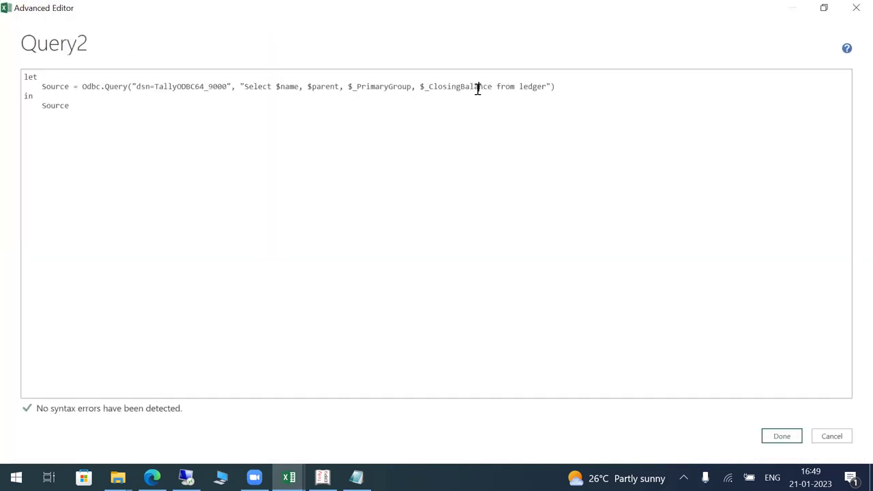
pyautogui.write(', $')
pyautogui.write('PartyG')
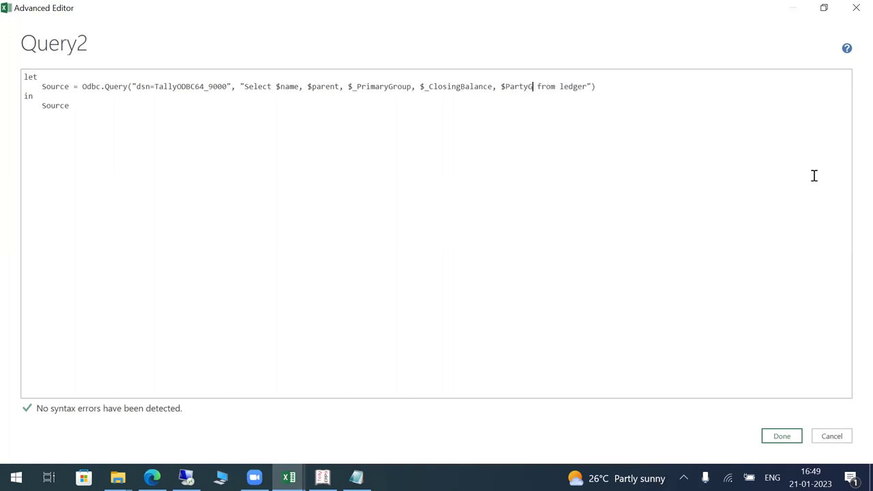
pyautogui.write('STIN, $')
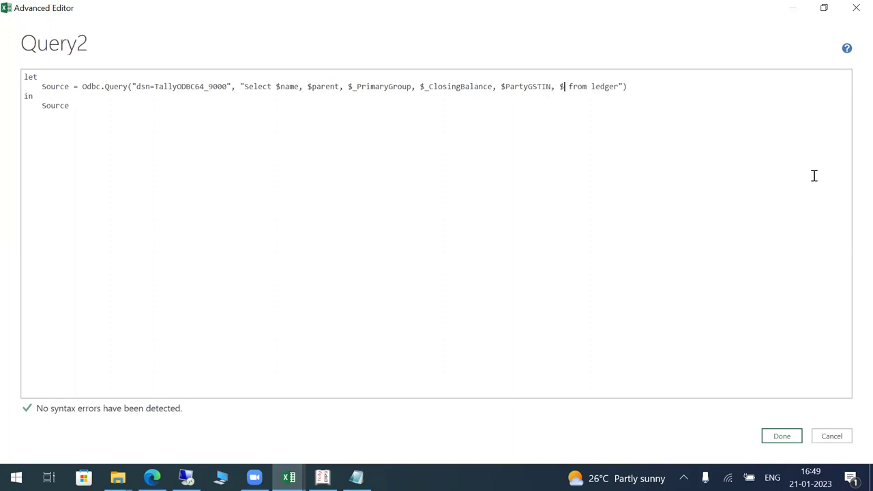
pyautogui.write('St')
pyautogui.press('BackSpace')
pyautogui.write('tateName')
# Apply the edited query, grant permission to run the native database query, and start loading
pyautogui.click(781, 440)
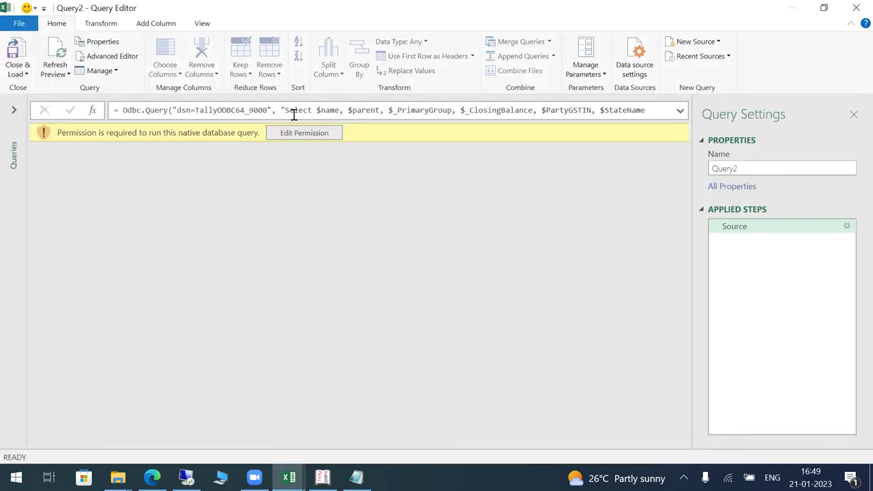
pyautogui.click(304, 133)
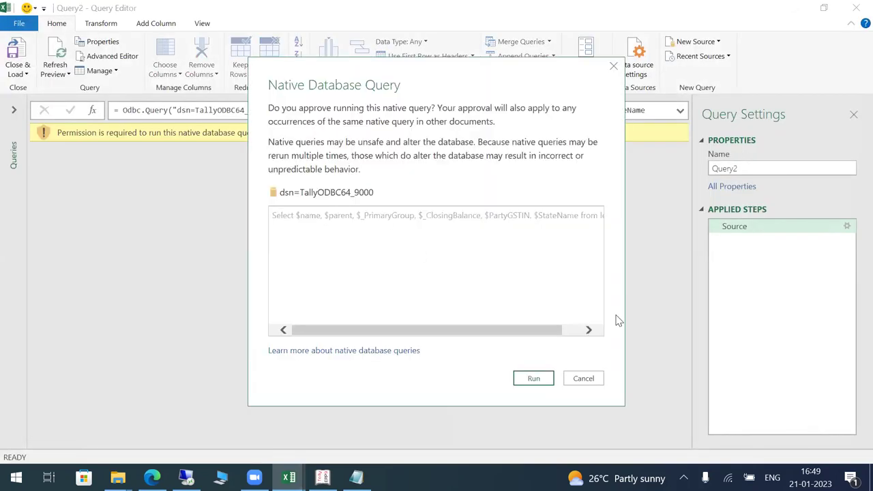
pyautogui.press('Return')
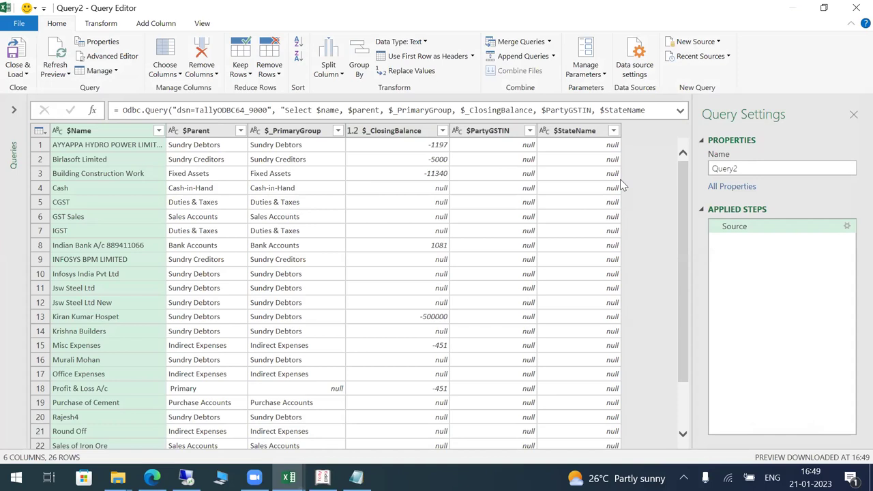
pyautogui.click(20, 76)
pyautogui.click(41, 87)
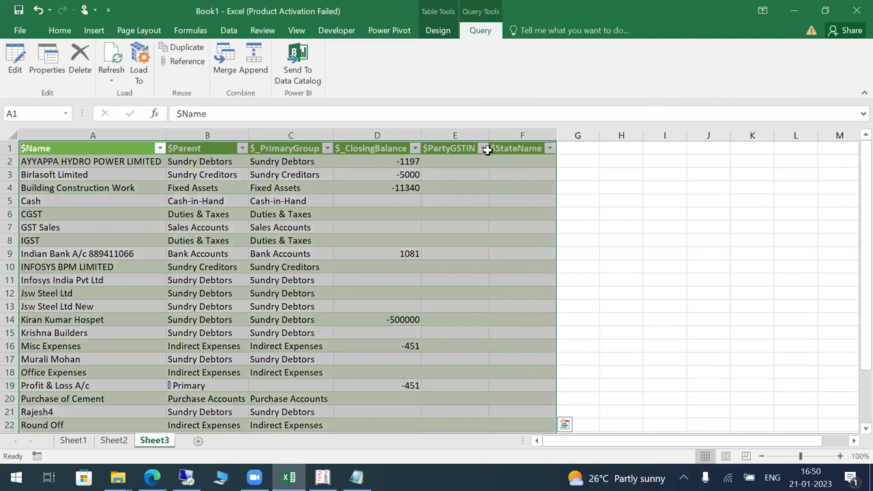
pyautogui.click(489, 149)
pyautogui.click(489, 149)
pyautogui.click(482, 148)
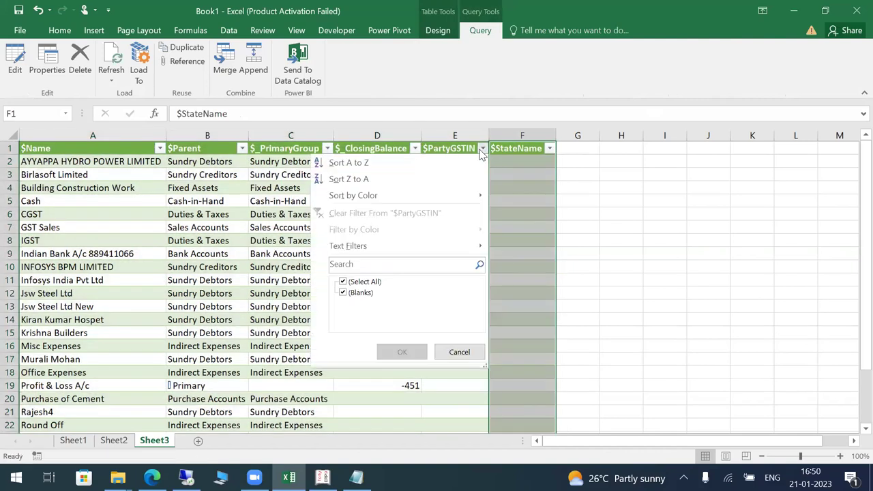
pyautogui.click(549, 149)
pyautogui.click(549, 149)
pyautogui.click(623, 217)
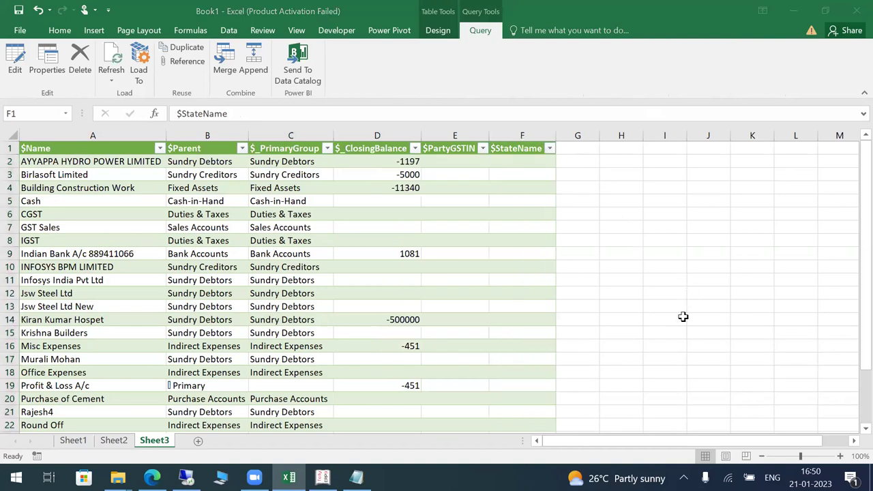
pyautogui.press('Home')
pyautogui.press('Down')
pyautogui.press('Down')
pyautogui.hotkey('ctrl', 'Down')
pyautogui.press('Down')
pyautogui.press('Down')
pyautogui.hotkey('ctrl', 'Home')
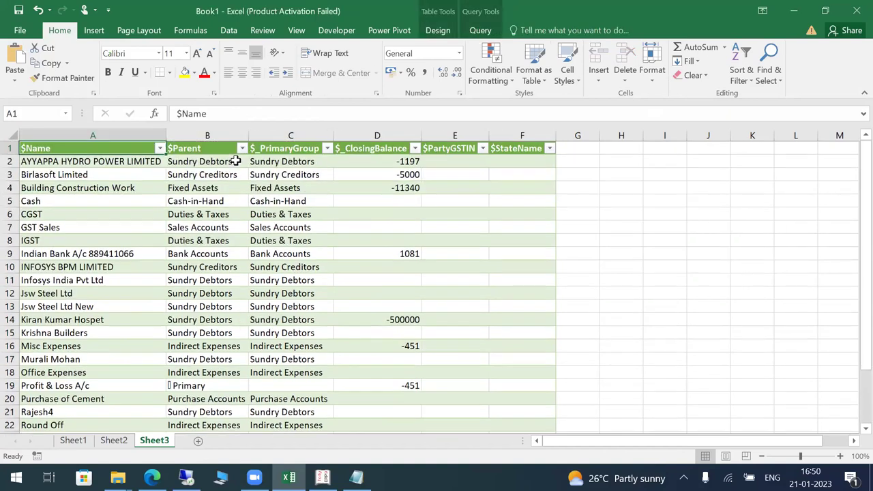
pyautogui.press('Down')
pyautogui.press('Down')
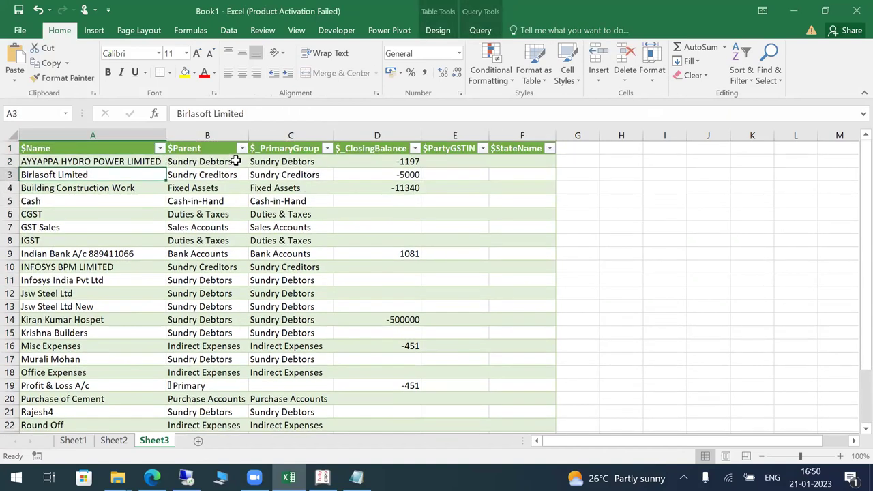
pyautogui.hotkey('ctrl', 'Home')
pyautogui.press('Right')
pyautogui.press('Right')
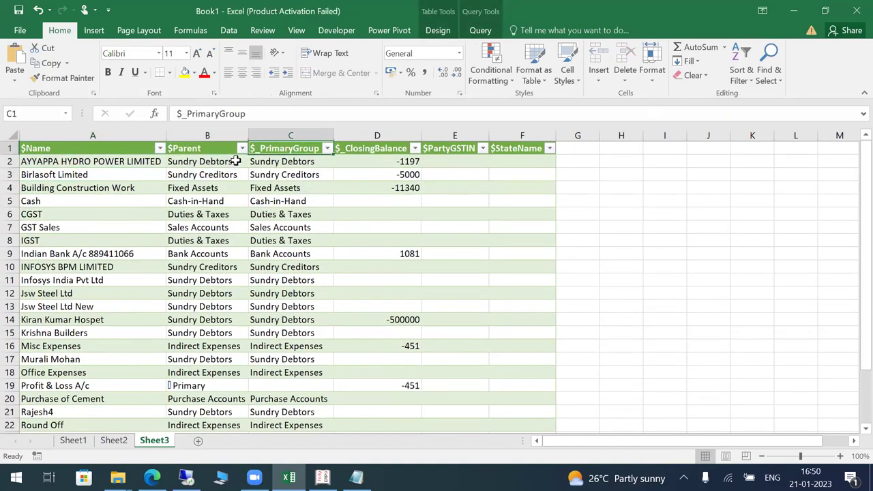
pyautogui.click(327, 149)
pyautogui.click(212, 284)
pyautogui.click(324, 326)
pyautogui.click(324, 326)
pyautogui.click(323, 327)
pyautogui.click(324, 326)
pyautogui.click(323, 326)
pyautogui.click(324, 327)
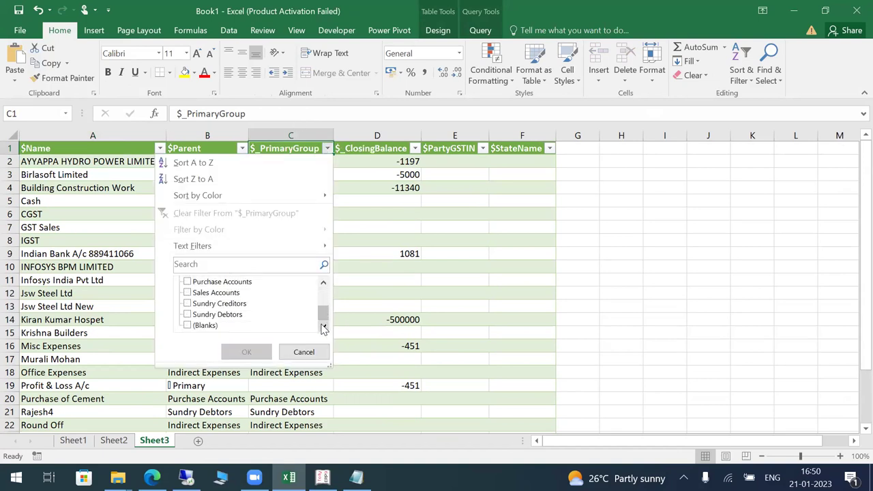
pyautogui.click(197, 315)
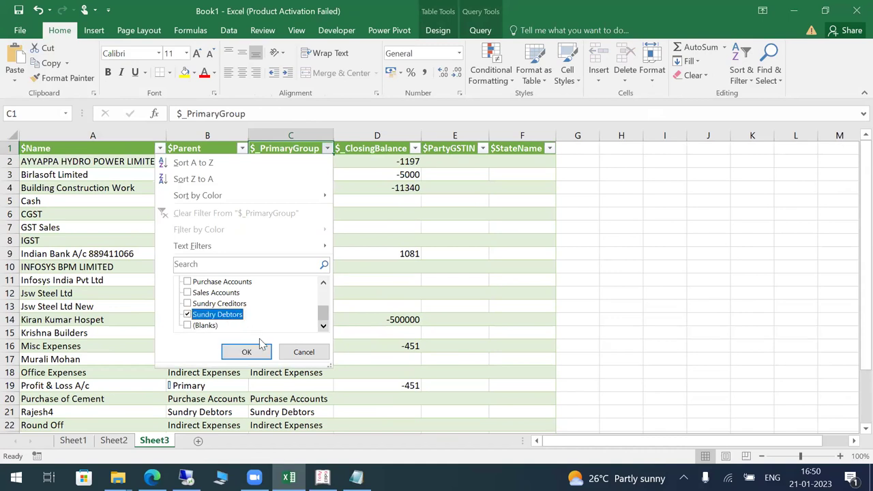
pyautogui.click(247, 352)
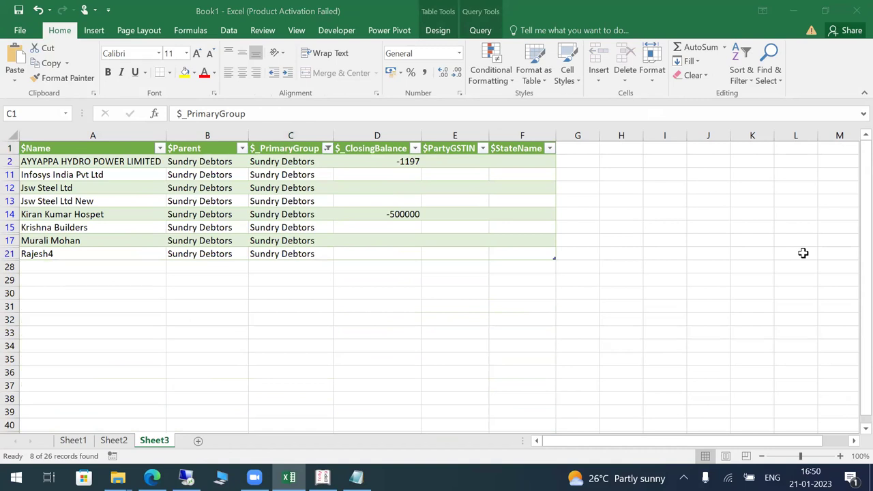
pyautogui.press('Down')
pyautogui.press('Down')
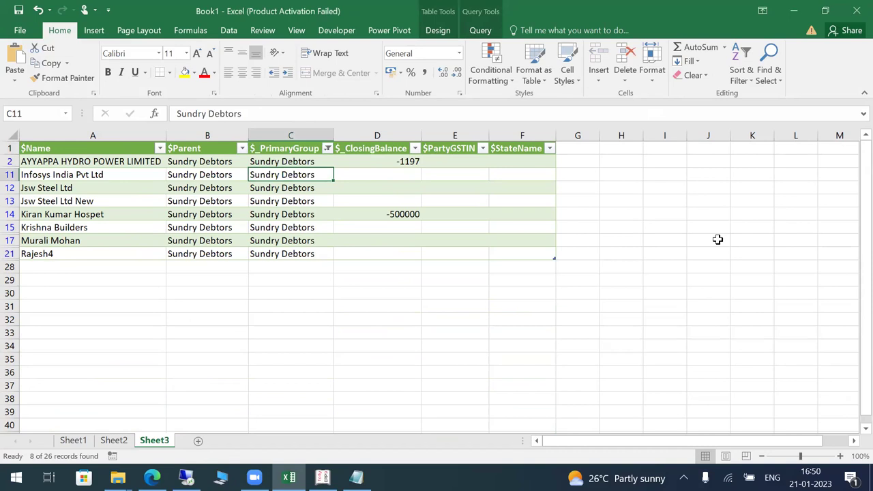
pyautogui.press('Home')
pyautogui.press('Up')
pyautogui.hotkey('ctrl', 'shift', 'Down')
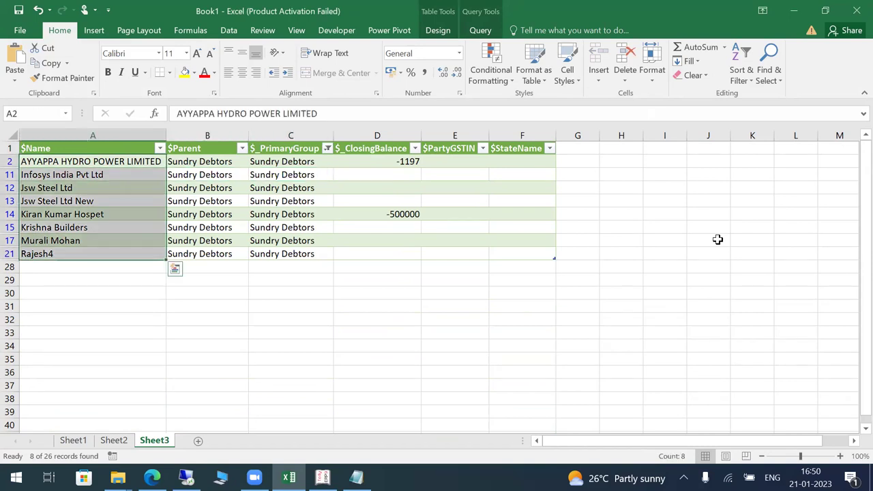
pyautogui.press('Right')
pyautogui.press('Right')
pyautogui.press('Right')
pyautogui.press('Right')
pyautogui.press('Right')
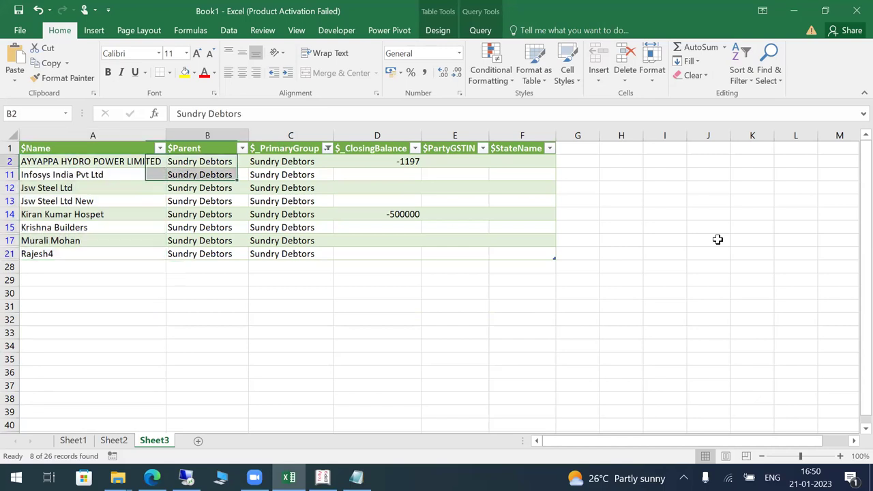
pyautogui.press('Left')
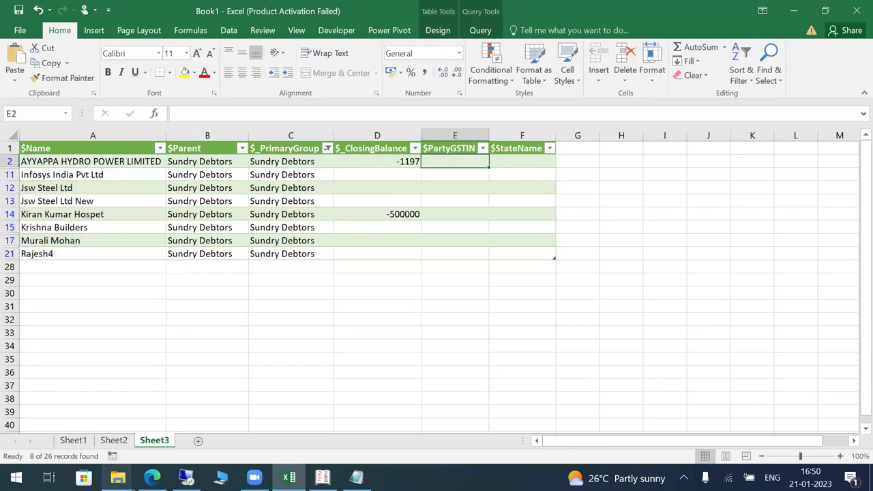
# Open Excel_to_Tally_GSTN_Update.xlsx from 21012023\1. Update Masters and enable editing
pyautogui.moveTo(118, 477)
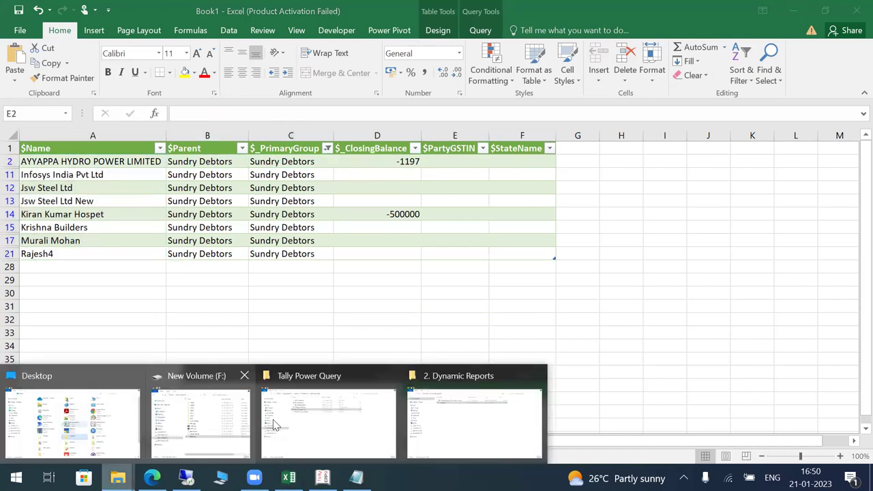
pyautogui.click(451, 402)
pyautogui.hotkey('alt', 'Up')
pyautogui.press('Up')
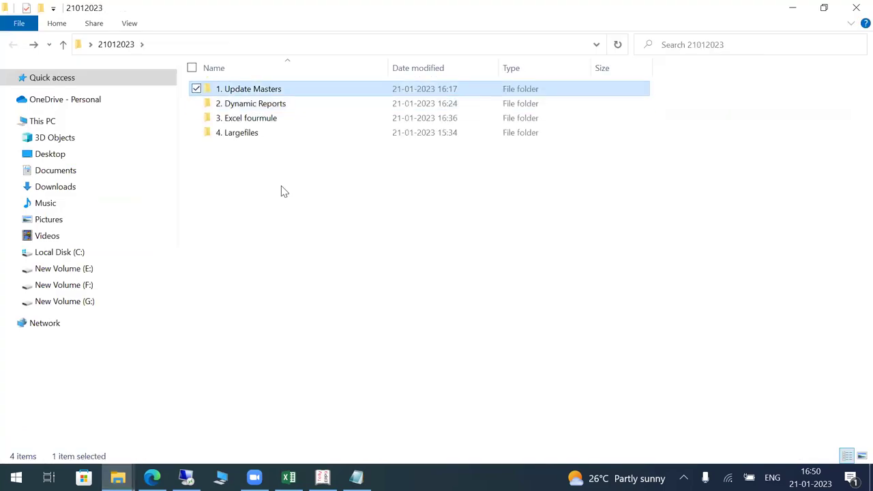
pyautogui.press('Return')
pyautogui.press('Down')
pyautogui.press('Return')
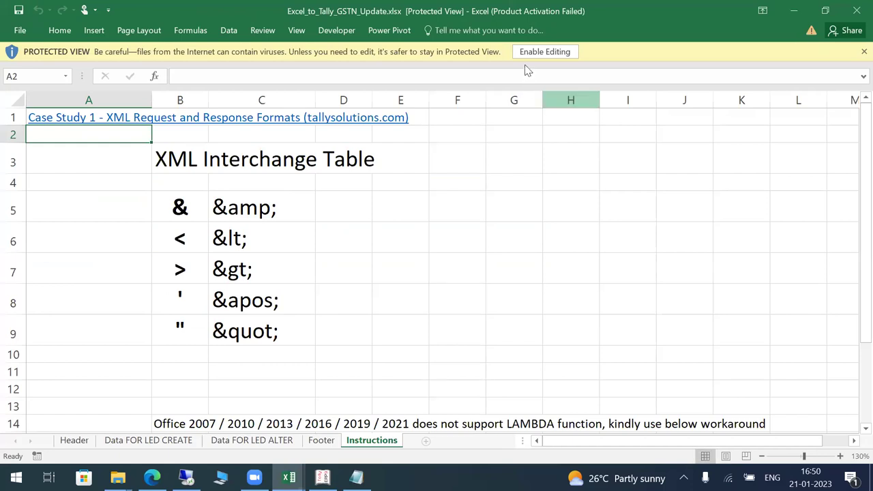
pyautogui.click(542, 53)
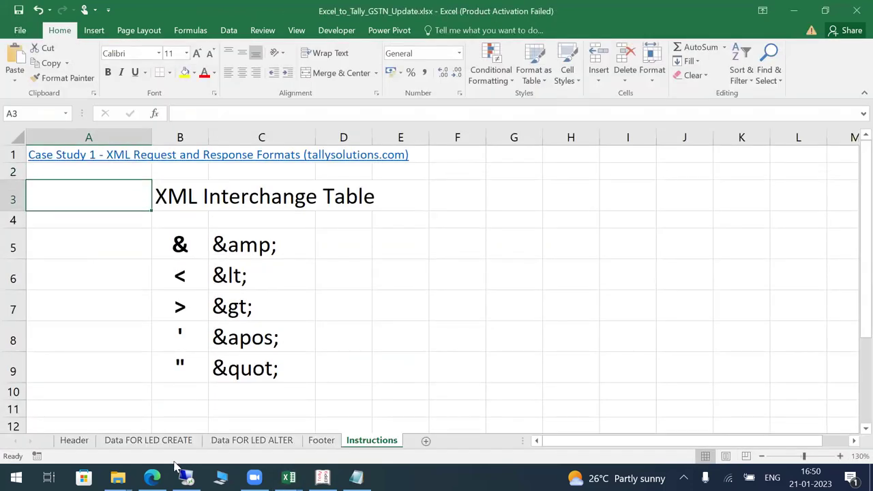
# Autofit column A on the Header sheet to its longest XML tag
pyautogui.click(75, 442)
pyautogui.click(303, 240)
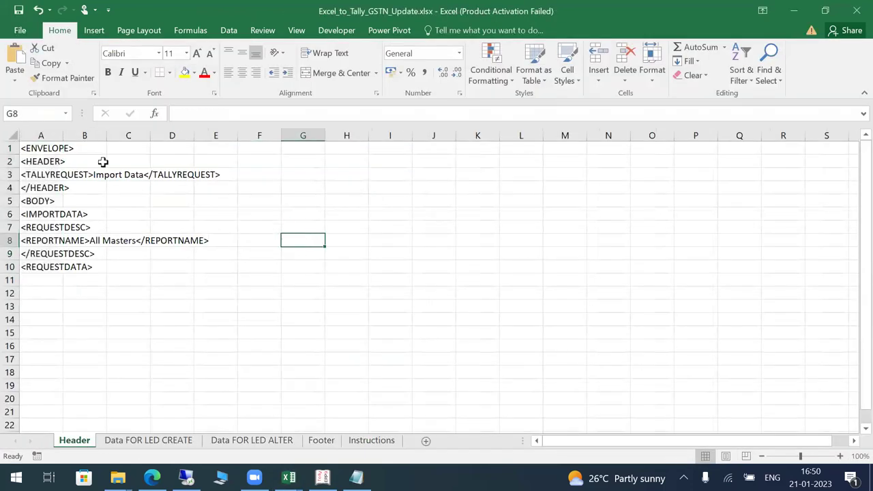
pyautogui.doubleClick(63, 135)
pyautogui.click(374, 186)
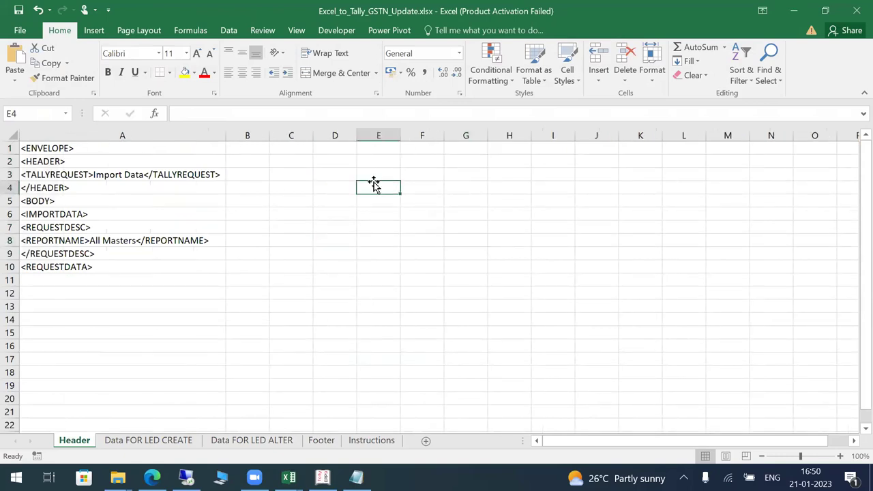
# Follow the Case Study 1 hyperlink in A1 of the Instructions sheet
pyautogui.click(368, 441)
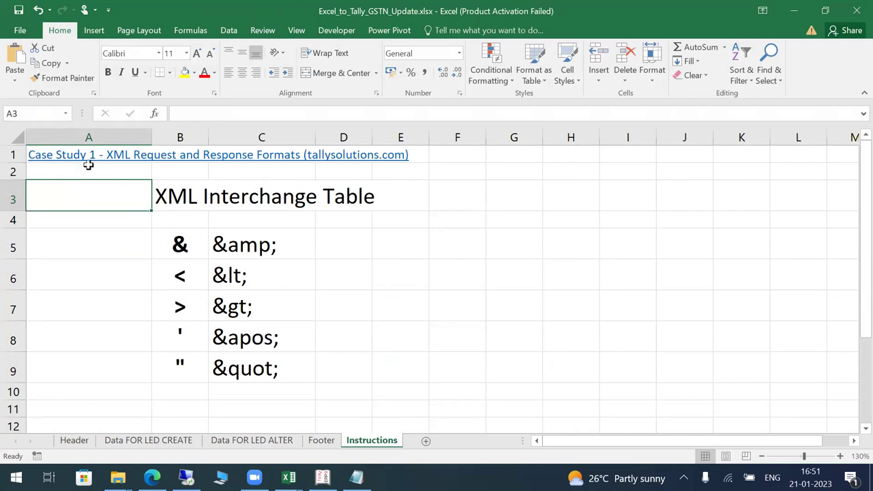
pyautogui.click(49, 142)
pyautogui.click(60, 162)
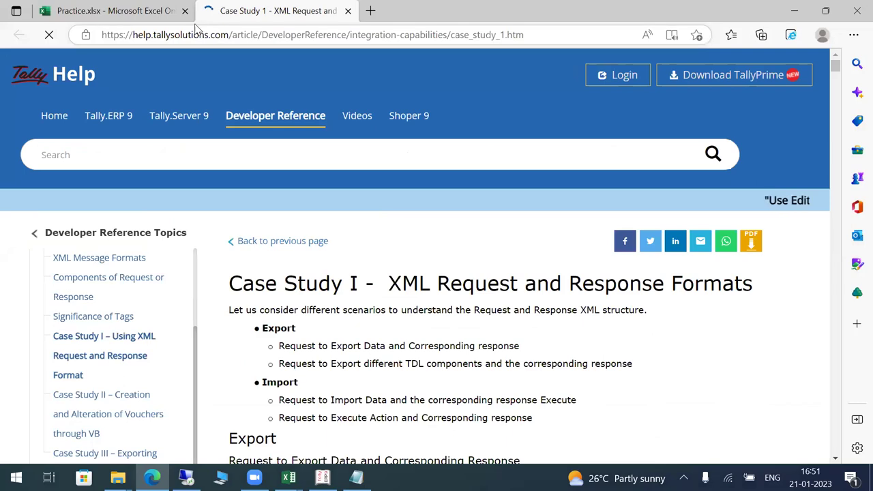
# Scroll through the Case Study I XML request/response examples, then return to desktop Excel
pyautogui.scroll(-10, 385, 237)
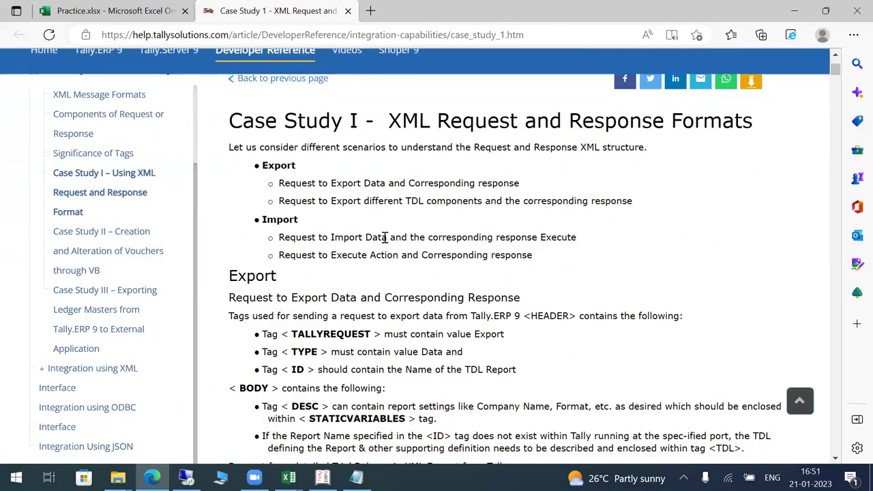
pyautogui.scroll(-3, 385, 237)
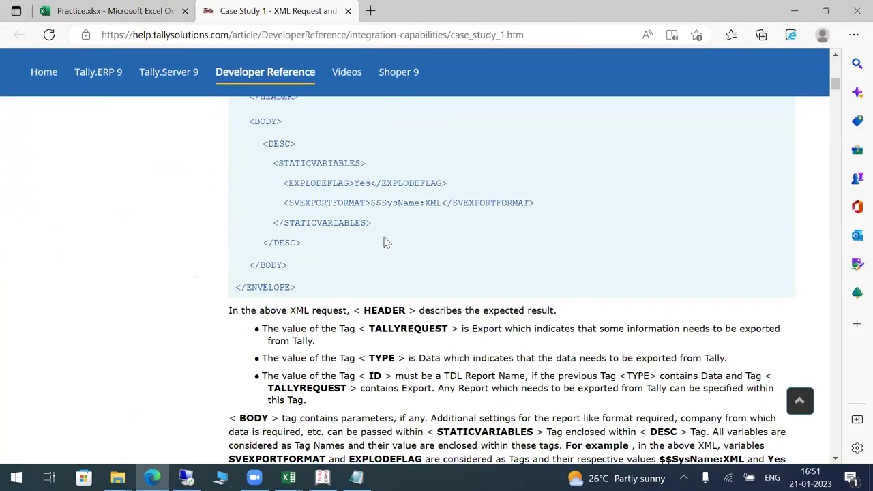
pyautogui.scroll(-4, 385, 241)
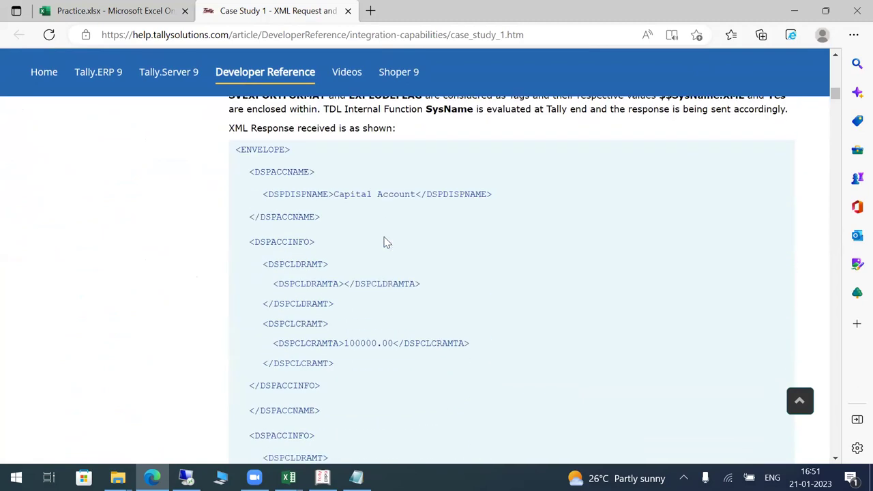
pyautogui.hotkey('ctrl', 'Tab')
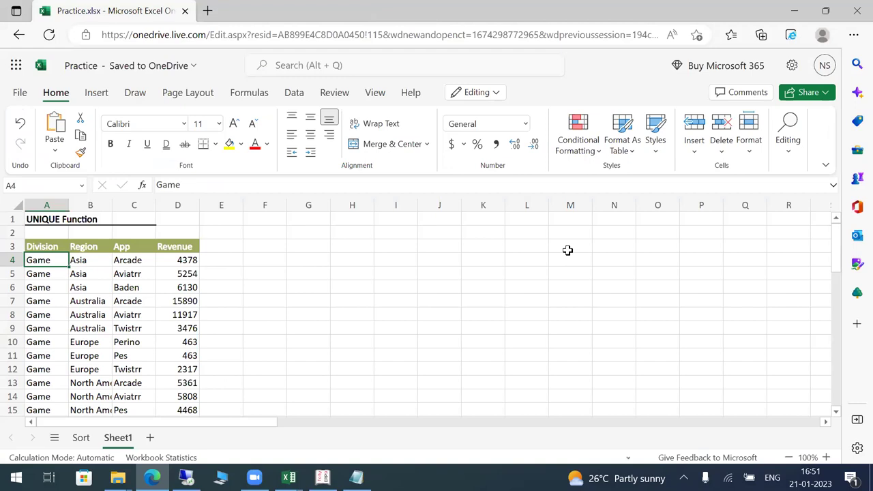
pyautogui.hotkey('alt', 'Tab')
# Select the ten XML header tags in A1:A10 on the Header sheet
pyautogui.click(74, 442)
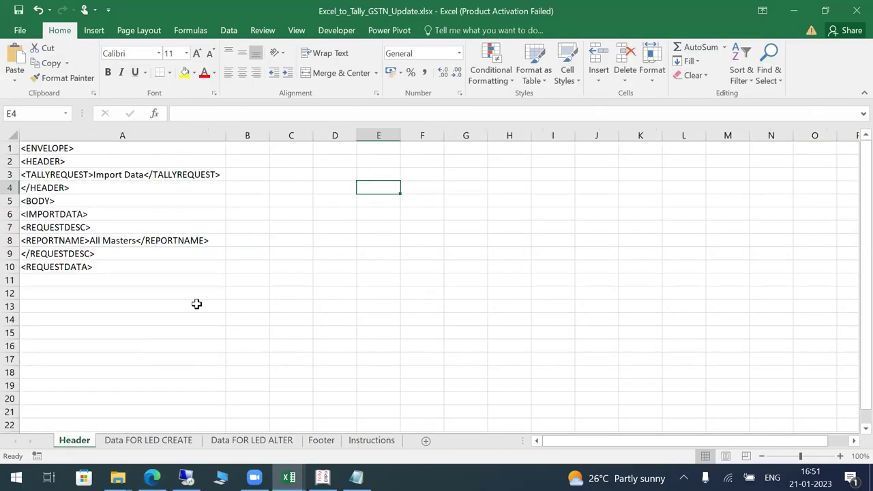
pyautogui.click(327, 230)
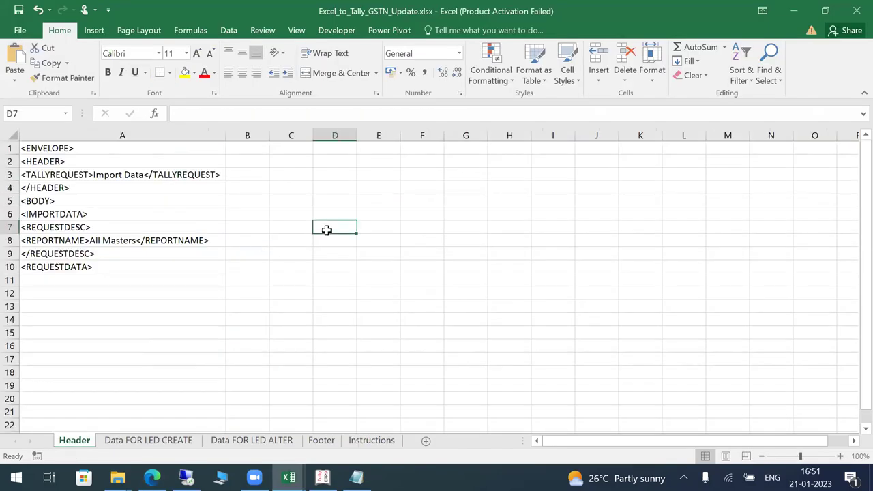
pyautogui.moveTo(62, 148); pyautogui.dragTo(76, 266)
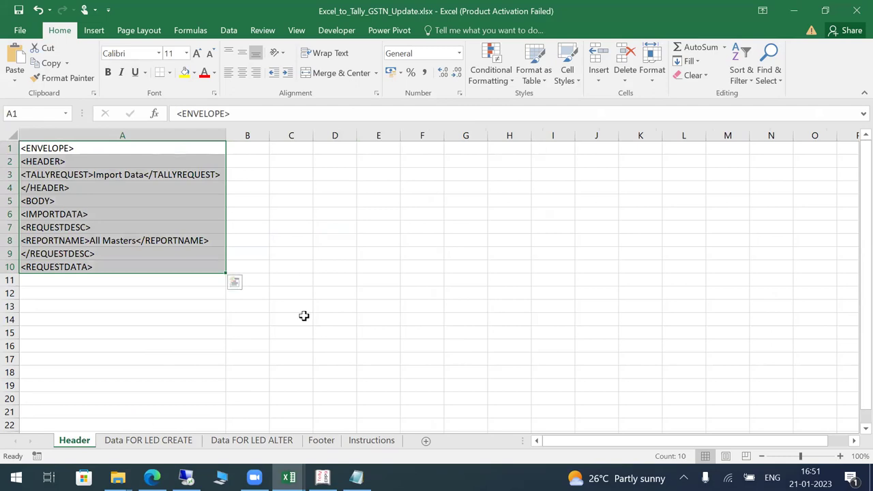
# Review the Data FOR LED CREATE and Data FOR LED ALTER sheets, then return to Book1
pyautogui.click(149, 444)
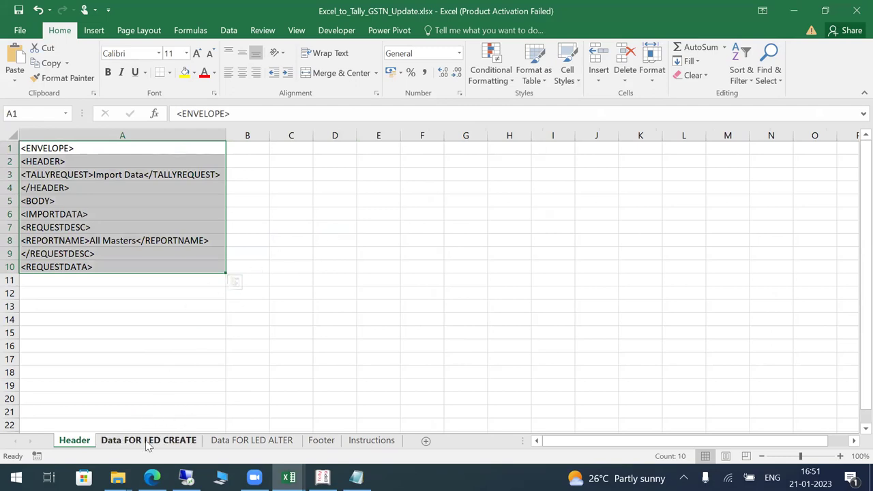
pyautogui.click(145, 250)
pyautogui.press('Left')
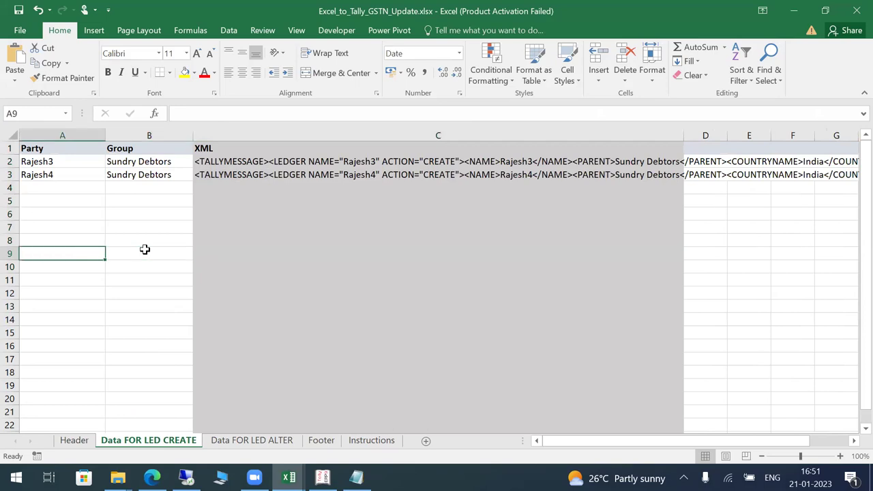
pyautogui.click(253, 440)
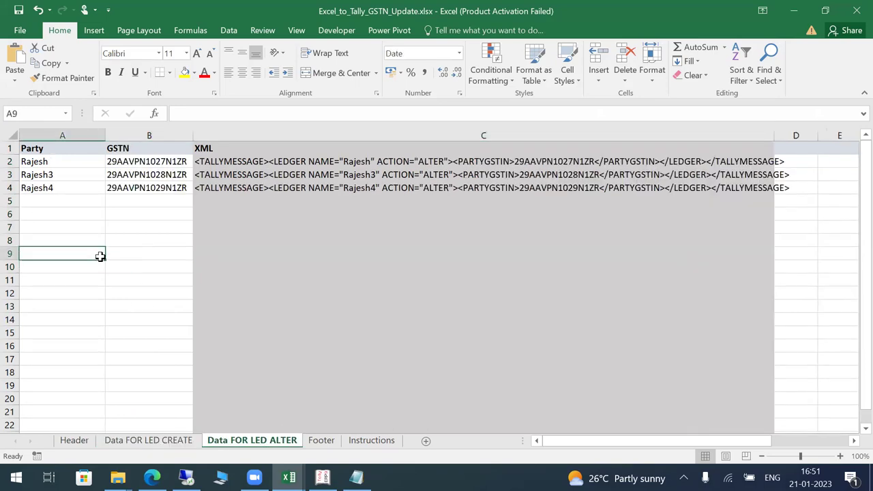
pyautogui.press('Up')
pyautogui.press('Up')
pyautogui.press('Up')
pyautogui.press('Up')
pyautogui.press('Up')
pyautogui.press('Up')
pyautogui.hotkey('alt', 'Tab')
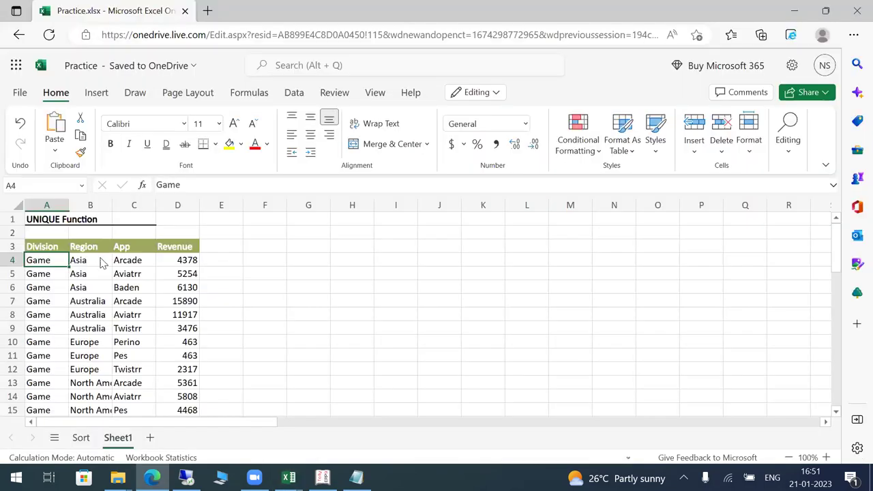
pyautogui.hotkey('alt', 'Tab')
# Copy Book1's visible ledger names and paste them as values into the Party column
pyautogui.moveTo(289, 477)
pyautogui.click(210, 424)
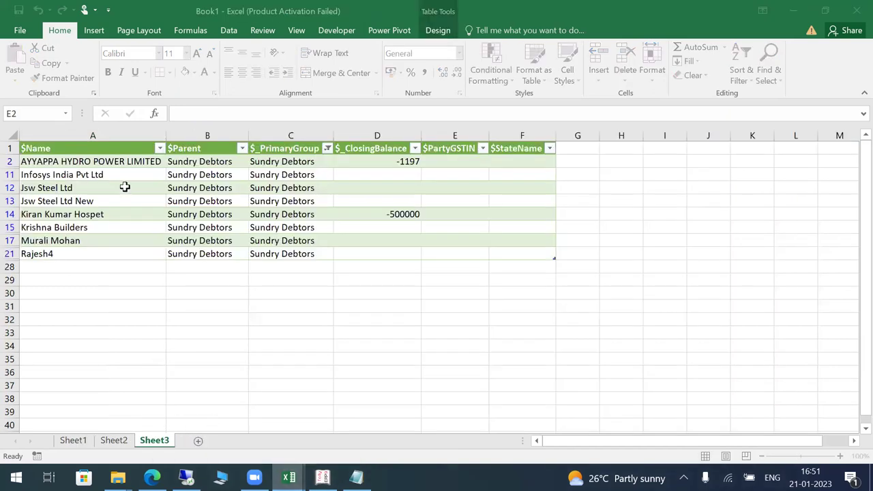
pyautogui.click(86, 162)
pyautogui.hotkey('ctrl', 'shift', 'Down')
pyautogui.hotkey('ctrl', 'c')
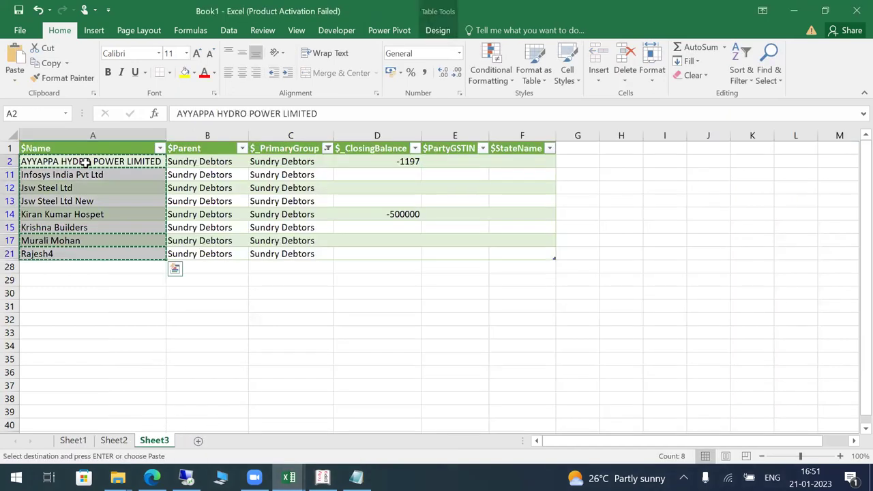
pyautogui.hotkey('alt', 'Tab')
pyautogui.click(86, 162)
pyautogui.hotkey('alt', 'e')
pyautogui.press('s')
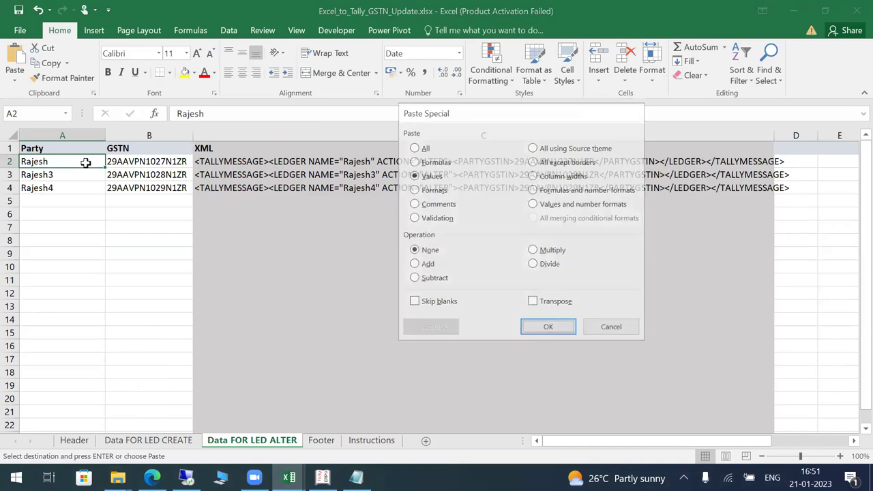
pyautogui.press('Return')
pyautogui.press('Right')
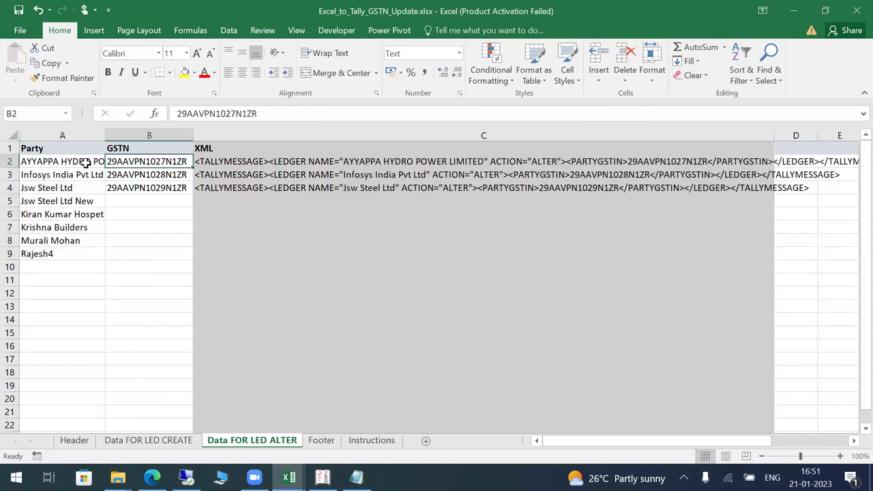
pyautogui.press('Down')
pyautogui.press('Down')
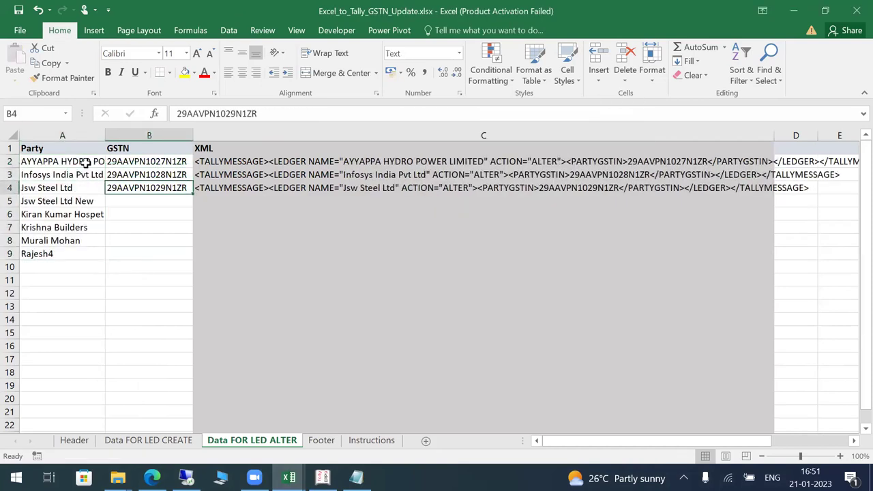
pyautogui.moveTo(194, 196); pyautogui.dragTo(192, 264)
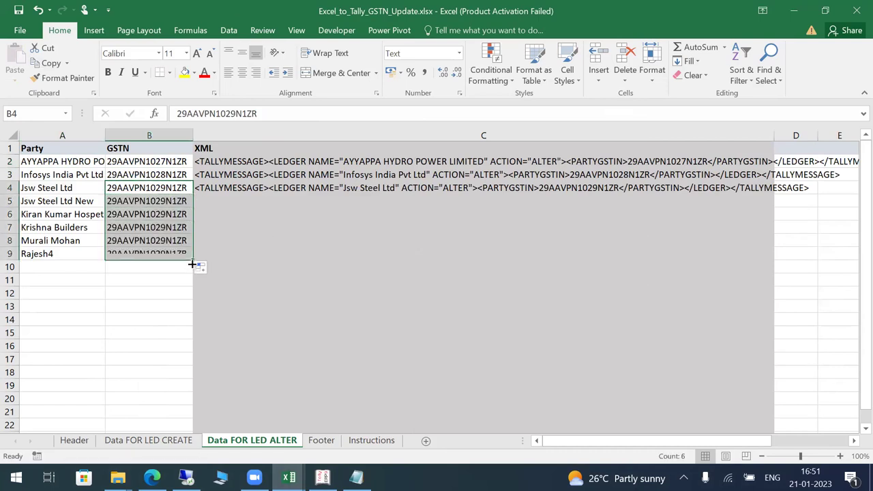
pyautogui.click(191, 201)
pyautogui.press('F2')
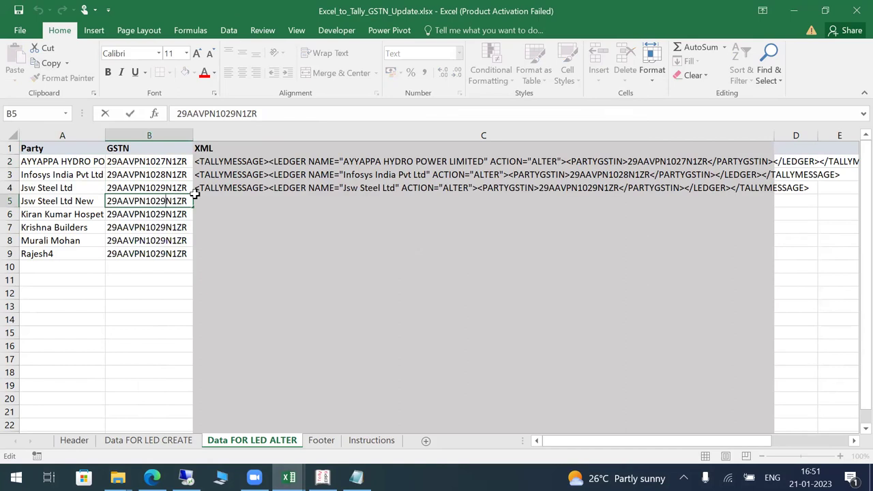
pyautogui.press('Escape')
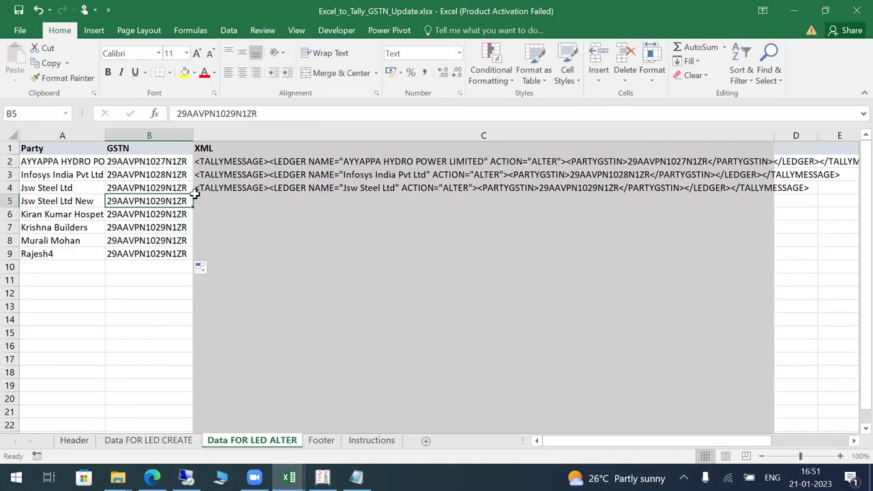
pyautogui.press('F2')
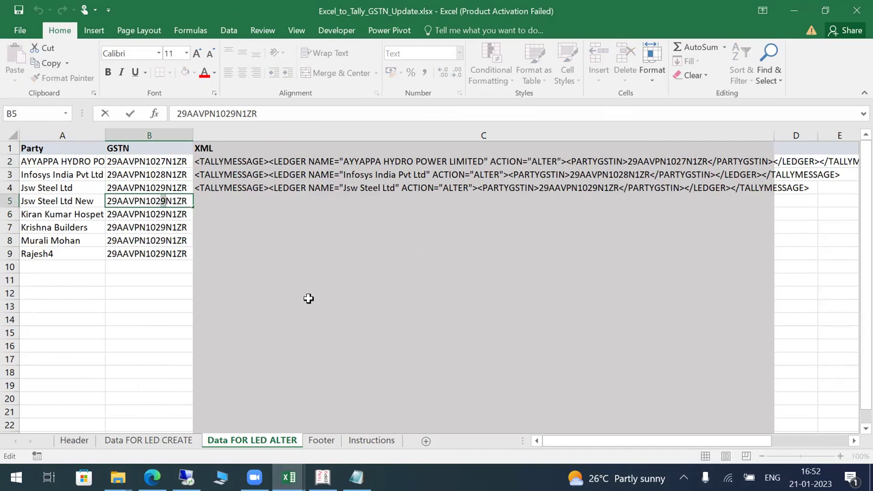
pyautogui.press('BackSpace')
pyautogui.write('1')
pyautogui.press('Return')
pyautogui.press('F2')
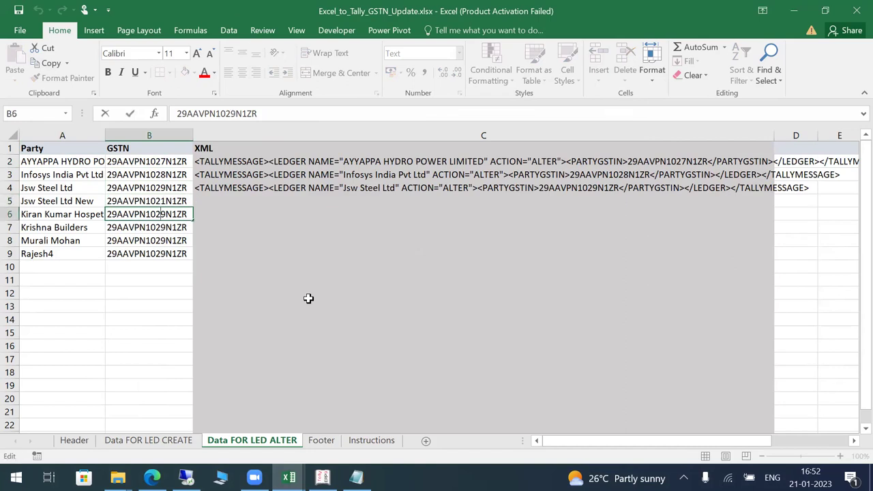
pyautogui.press('BackSpace')
pyautogui.write('3')
pyautogui.press('Return')
pyautogui.press('Down')
pyautogui.press('Down')
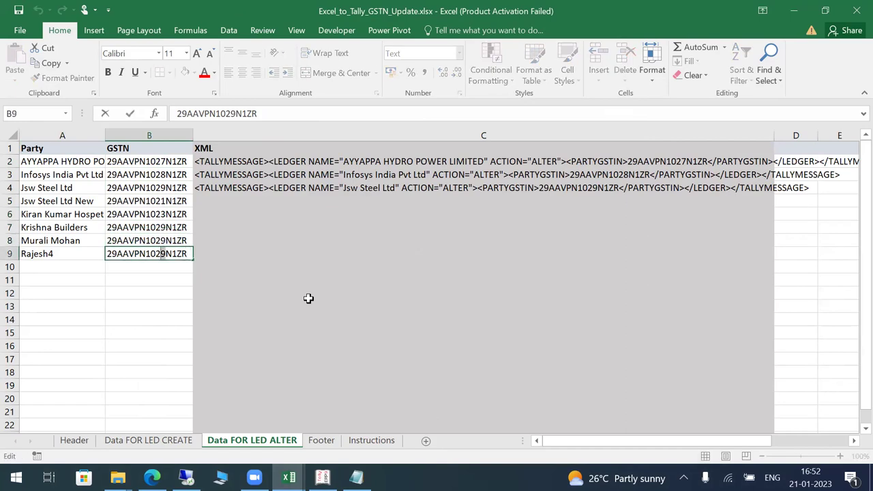
pyautogui.press('BackSpace')
pyautogui.write('8')
pyautogui.hotkey('shift', 'Return')
pyautogui.press('F2')
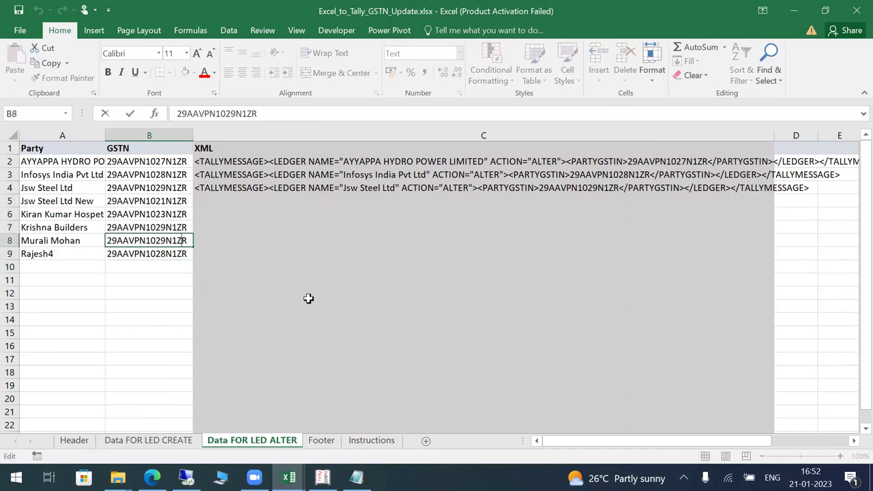
pyautogui.press('BackSpace')
pyautogui.write('7')
pyautogui.press('Return')
# Fill the XML formula down C4:C9 and check the formula in C2
pyautogui.press('Up')
pyautogui.press('Up')
pyautogui.press('Up')
pyautogui.press('Up')
pyautogui.press('Up')
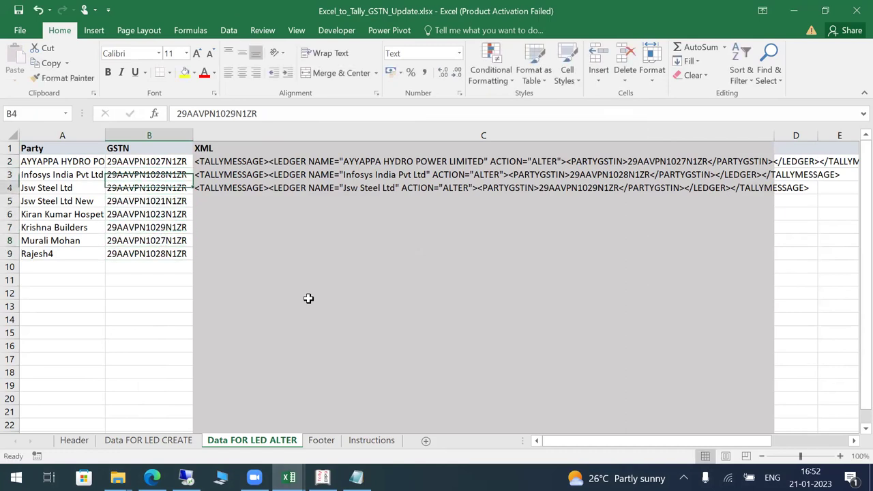
pyautogui.press('Right')
pyautogui.hotkey('shift', 'Down')
pyautogui.hotkey('shift', 'Down')
pyautogui.hotkey('shift', 'Down')
pyautogui.hotkey('shift', 'Down')
pyautogui.hotkey('shift', 'Down')
pyautogui.hotkey('ctrl', 'd')
pyautogui.press('Up')
pyautogui.press('Up')
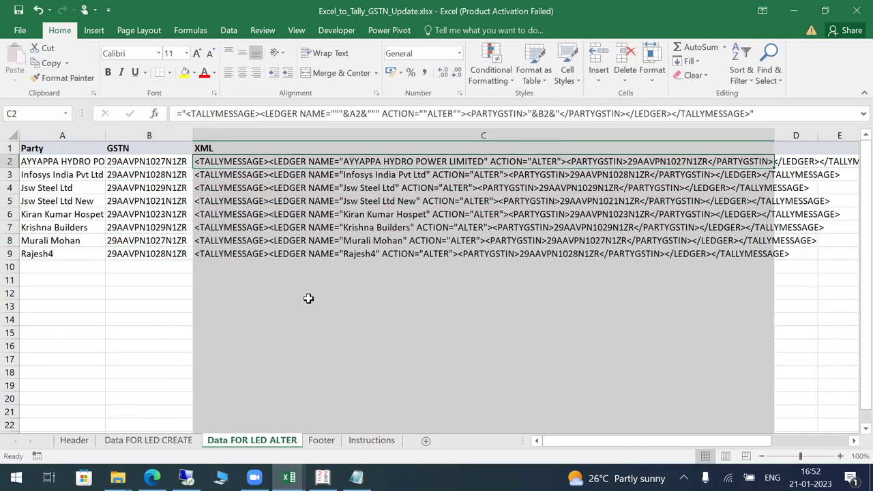
pyautogui.press('F2')
pyautogui.press('Escape')
pyautogui.press('F2')
pyautogui.press('Escape')
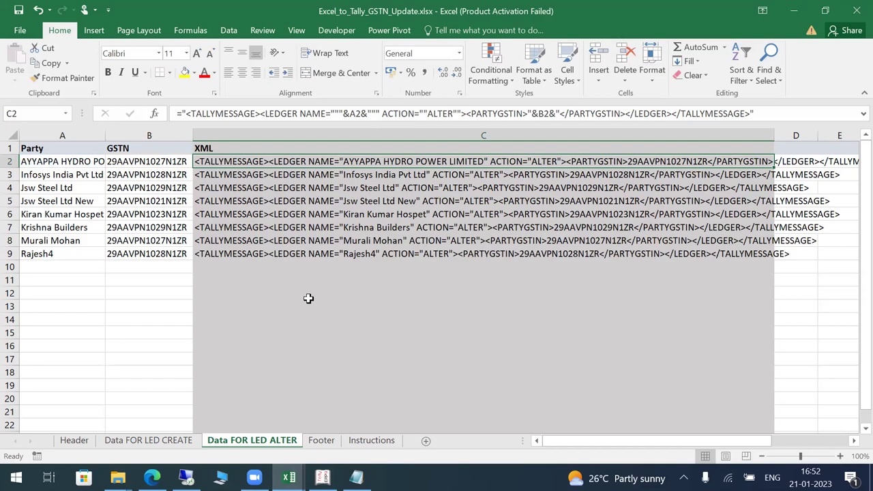
pyautogui.hotkey('shift', 'Left')
pyautogui.hotkey('shift', 'Left')
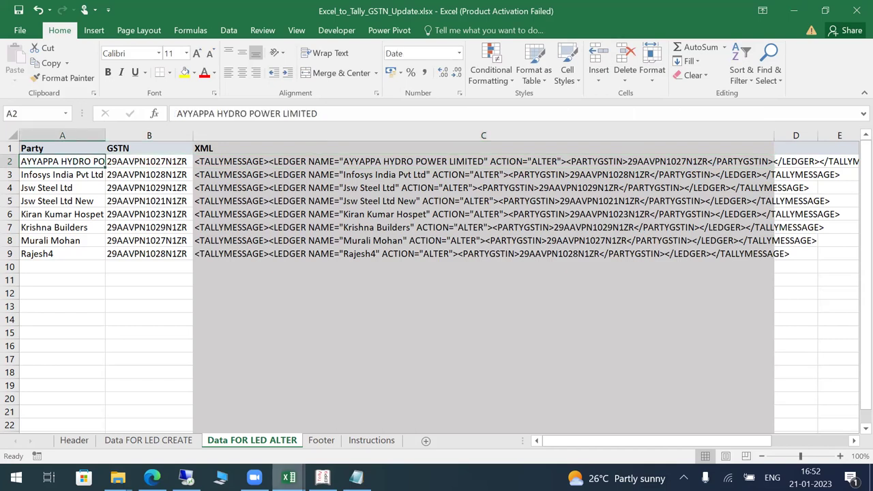
# Review Book1's Sheet3 ledger table columns and select its ledger names
pyautogui.click(323, 477)
pyautogui.moveTo(289, 478)
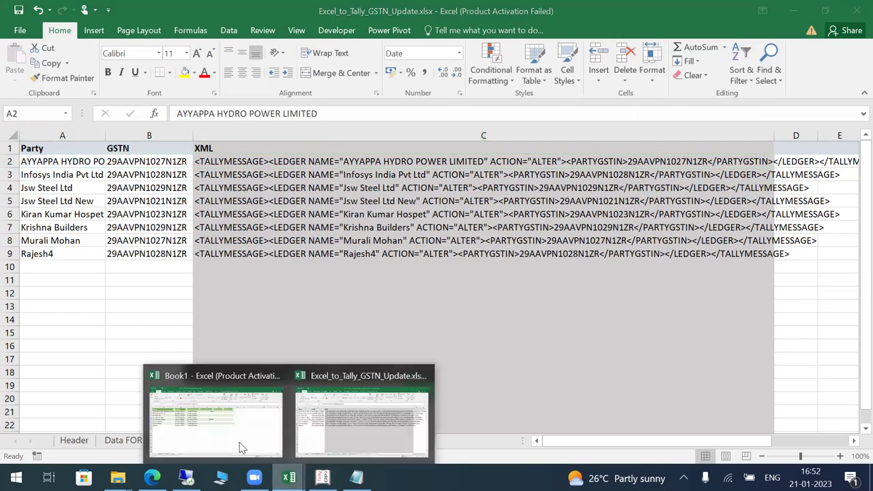
pyautogui.click(240, 446)
pyautogui.click(113, 303)
pyautogui.hotkey('ctrl', 'Home')
pyautogui.press('Right')
pyautogui.press('Right')
pyautogui.press('Right')
pyautogui.press('Right')
pyautogui.press('Down')
pyautogui.press('Left')
pyautogui.press('Right')
pyautogui.press('Up')
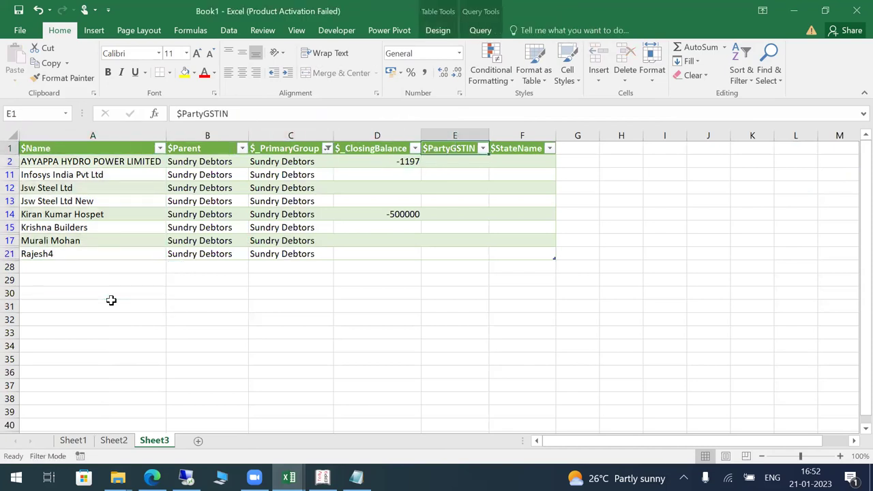
pyautogui.press('Left')
pyautogui.press('Left')
pyautogui.press('Left')
pyautogui.press('Left')
pyautogui.press('Down')
pyautogui.hotkey('ctrl', 'shift', 'Down')
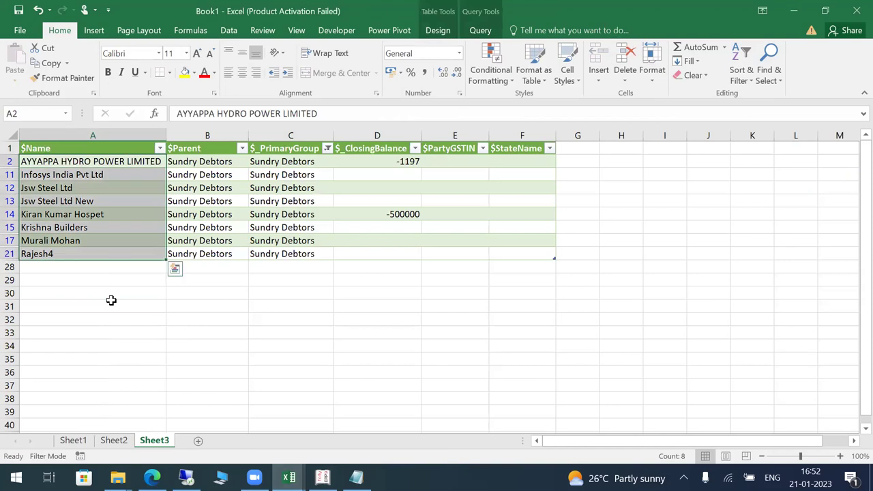
pyautogui.hotkey('ctrl', 'shift', 'Up')
pyautogui.hotkey('ctrl', 'shift', 'Down')
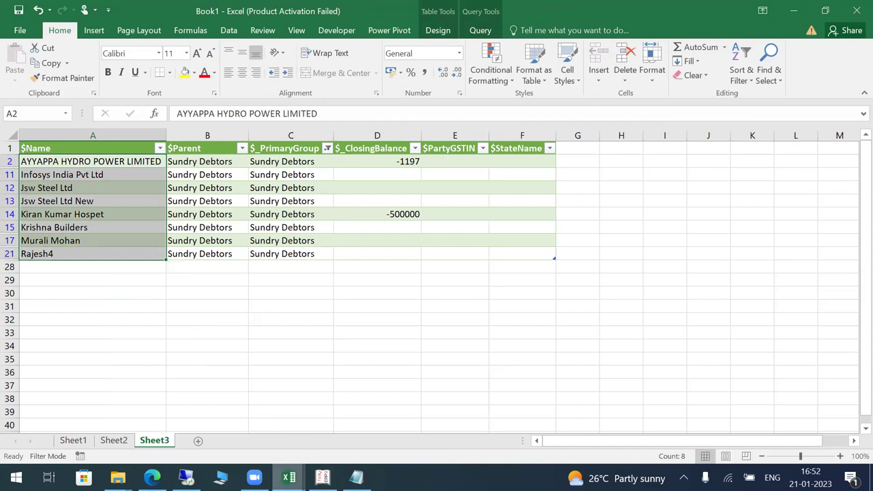
# Back in the GSTN update workbook, autofit the Party column with Alt,O,C,A
pyautogui.click(288, 478)
pyautogui.click(352, 425)
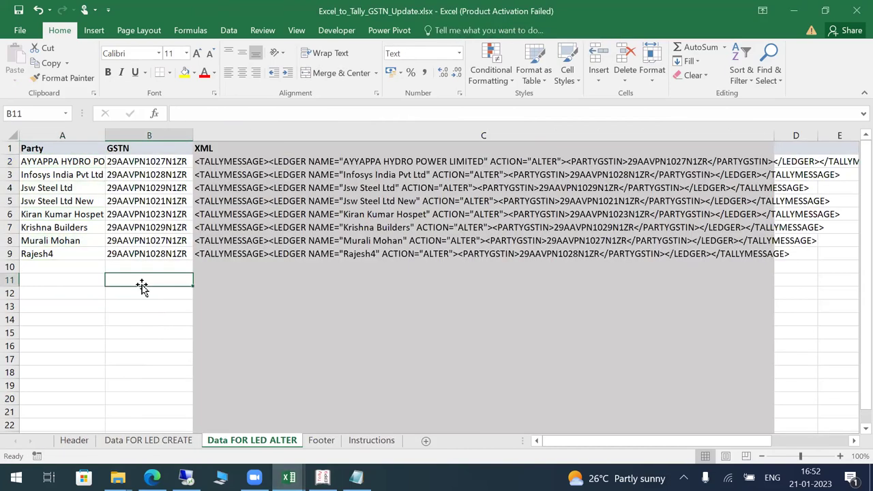
pyautogui.press('Left')
pyautogui.hotkey('ctrl', 'Up')
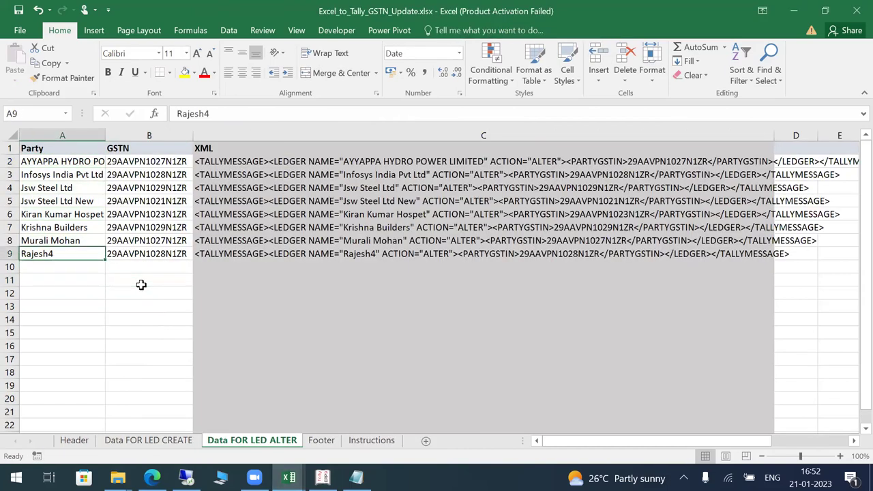
pyautogui.hotkey('ctrl', 'Up')
pyautogui.press('Down')
pyautogui.hotkey('ctrl', 'shift', 'Down')
pyautogui.hotkey('alt', 'o')
pyautogui.press('c')
pyautogui.press('a')
pyautogui.press('Right')
pyautogui.hotkey('ctrl', 'shift', 'Down')
pyautogui.press('Right')
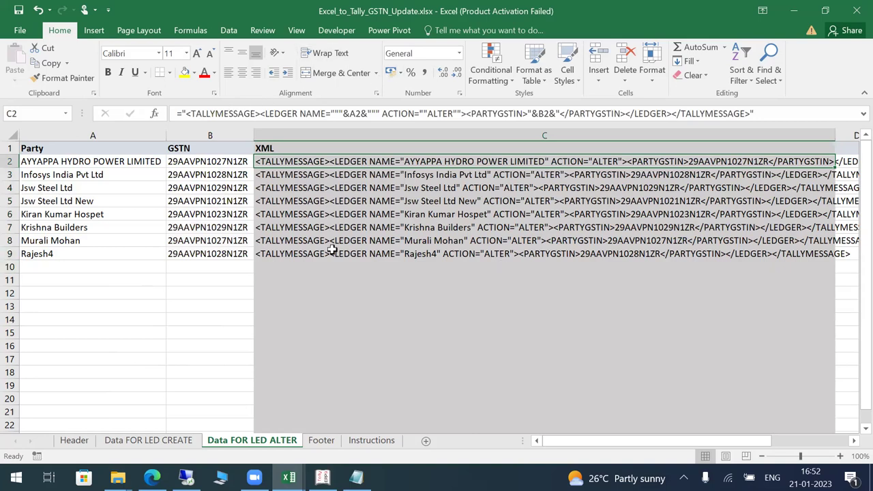
# Copy C2's XML formula, inspect its A2/B2 references, then bring up soap.txt in Notepad
pyautogui.press('Left')
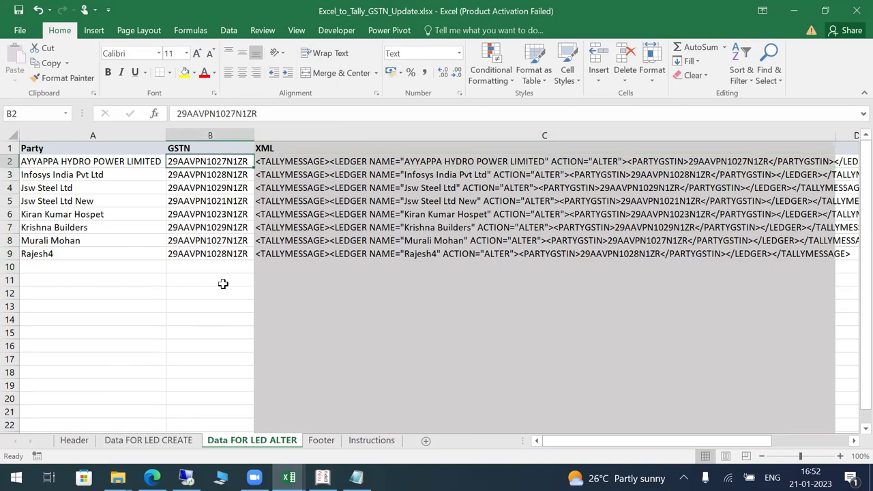
pyautogui.press('Right')
pyautogui.hotkey('ctrl', 'c')
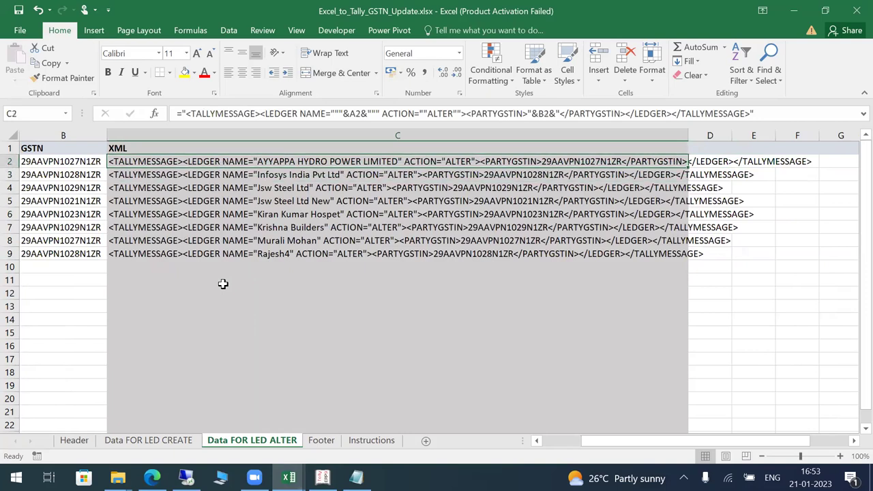
pyautogui.press('Left')
pyautogui.press('Left')
pyautogui.press('Right')
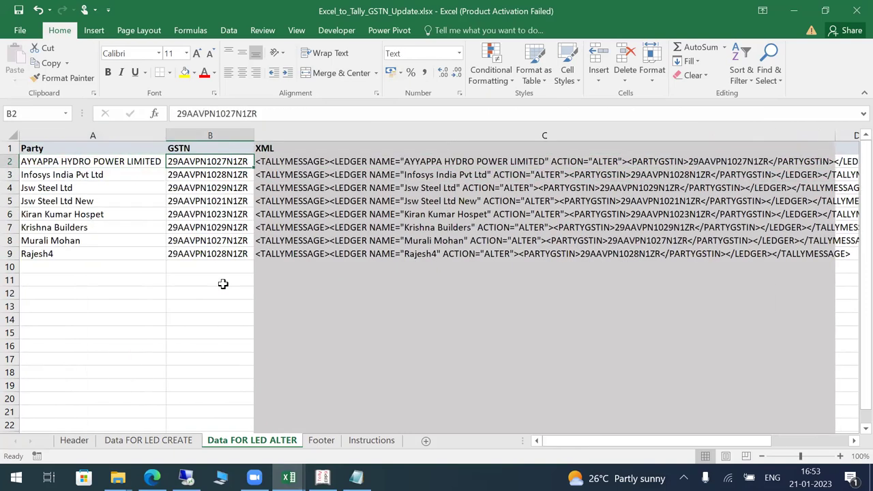
pyautogui.press('Right')
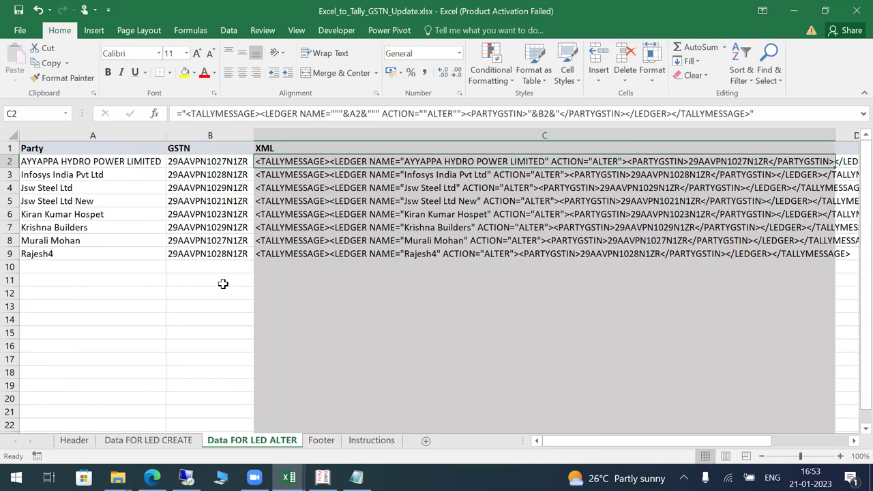
pyautogui.press('F2')
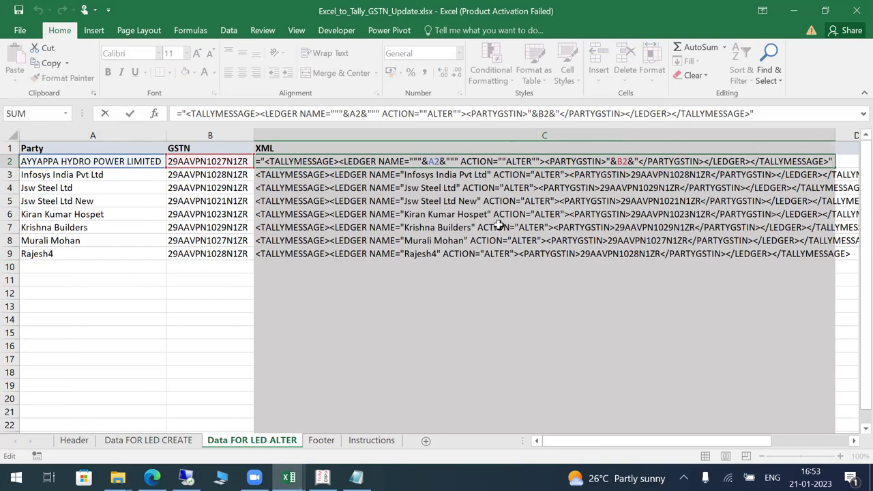
pyautogui.press('Escape')
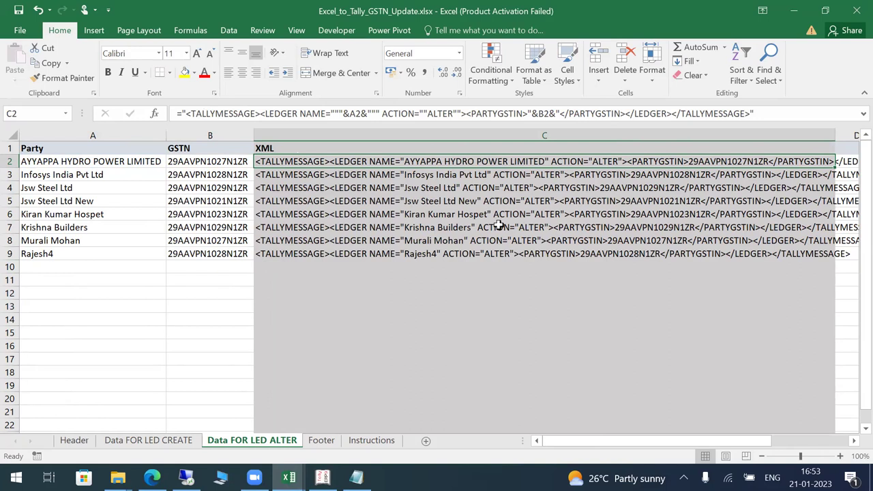
pyautogui.click(356, 477)
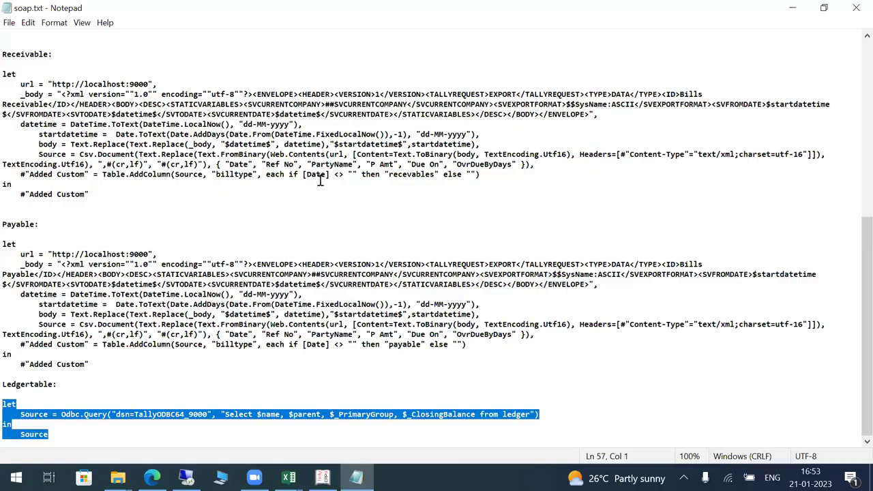
# Launch a new blank Notepad from the Run prompt
pyautogui.press('super+d')
pyautogui.press('super+r')
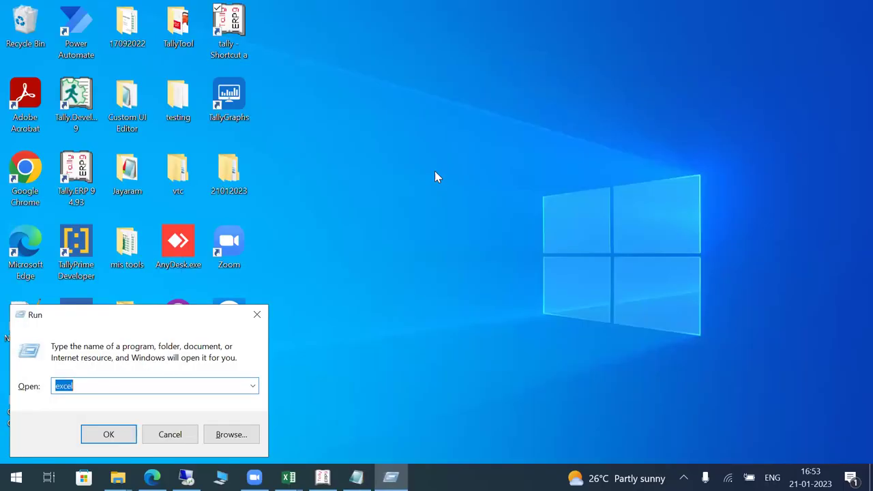
pyautogui.write('notepad')
pyautogui.press('Return')
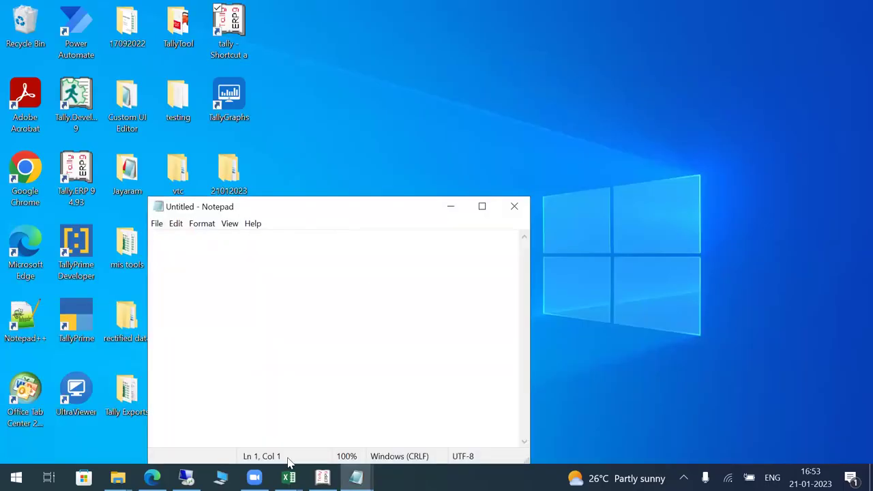
# Copy the XML header lines A1:A10 from the Header sheet into the maximised Notepad
pyautogui.moveTo(288, 477)
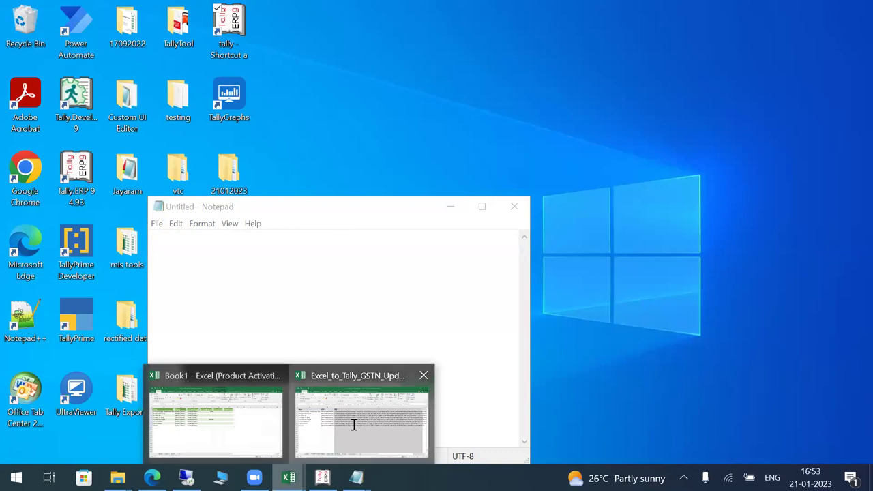
pyautogui.click(361, 417)
pyautogui.click(74, 440)
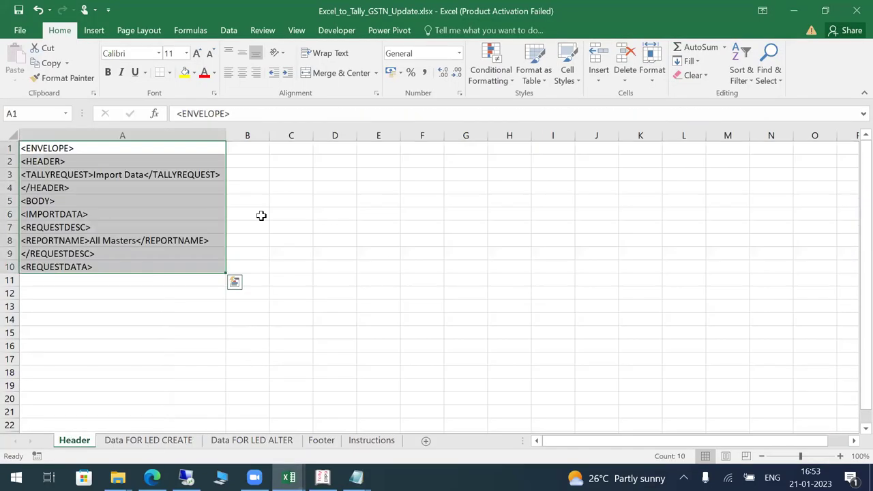
pyautogui.hotkey('ctrl', 'c')
pyautogui.click(356, 477)
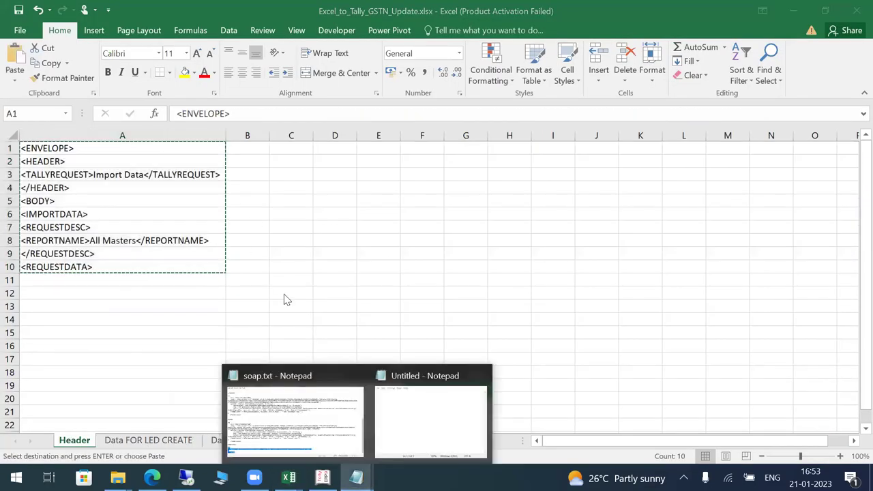
pyautogui.click(426, 406)
pyautogui.click(481, 207)
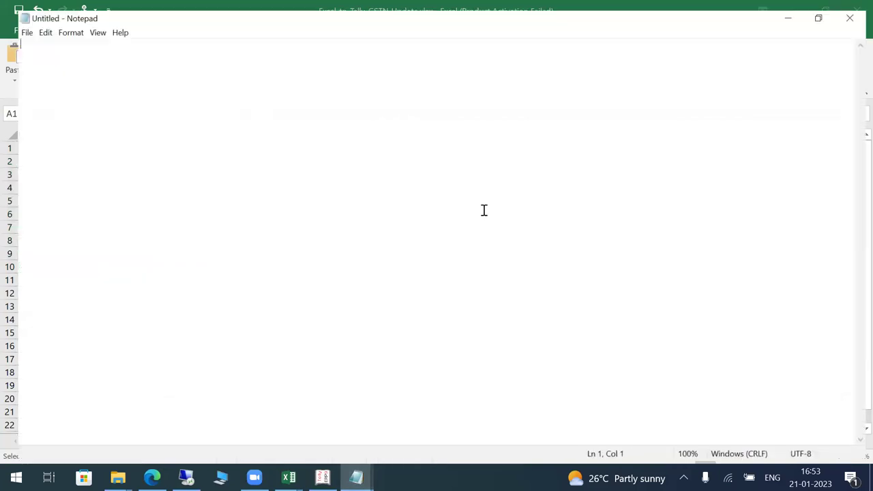
pyautogui.hotkey('ctrl', 'v')
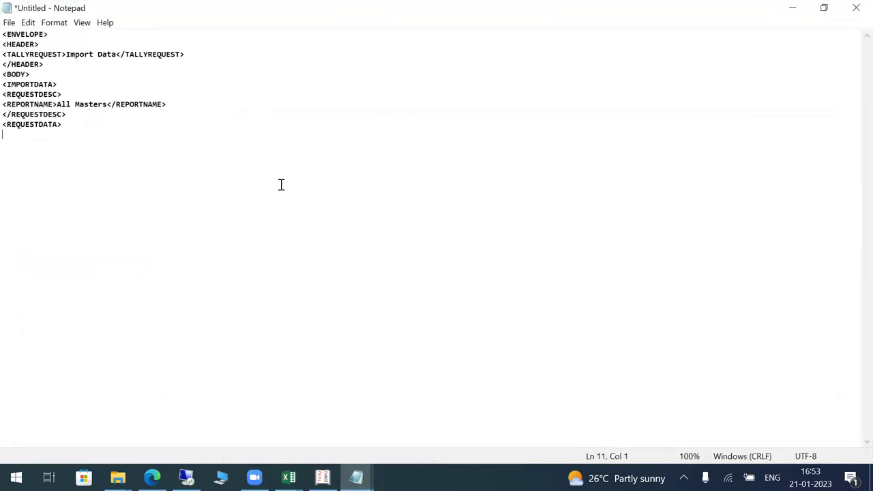
# Paste the eight ledger ALTER lines C2:C9 from the Data FOR LED ALTER sheet under the header
pyautogui.click(289, 477)
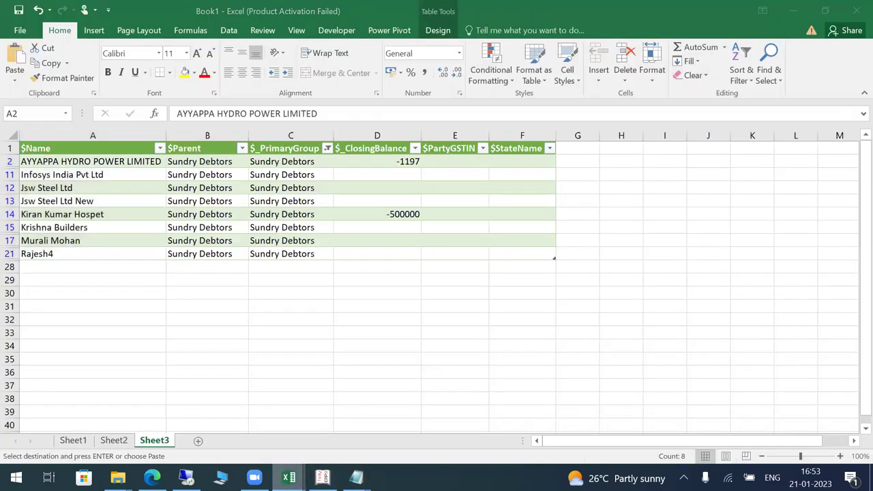
pyautogui.click(361, 410)
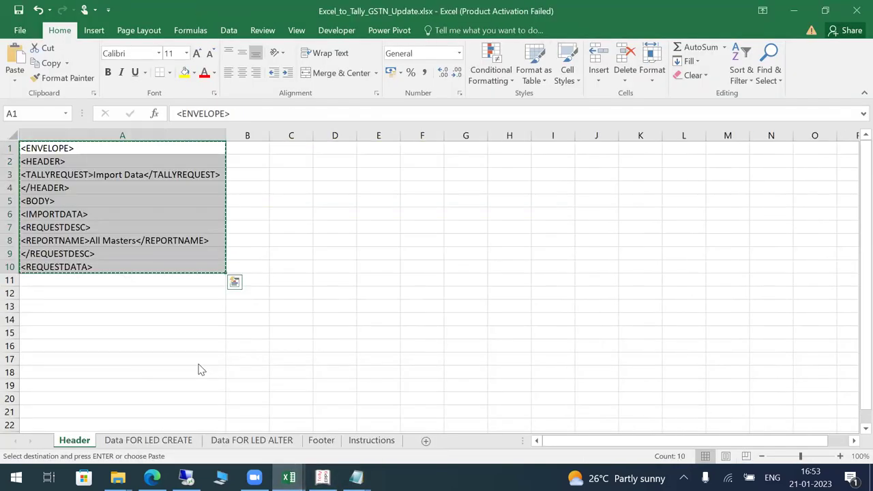
pyautogui.click(232, 436)
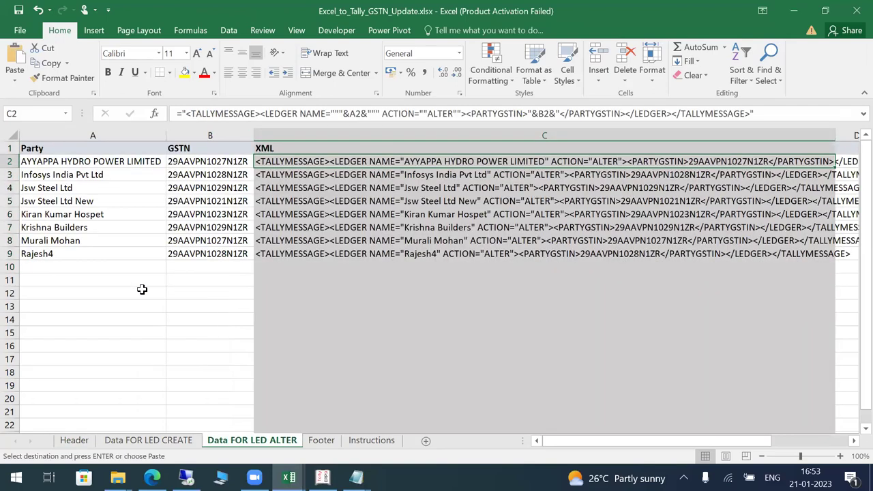
pyautogui.hotkey('ctrl', 'shift', 'Down')
pyautogui.hotkey('ctrl', 'c')
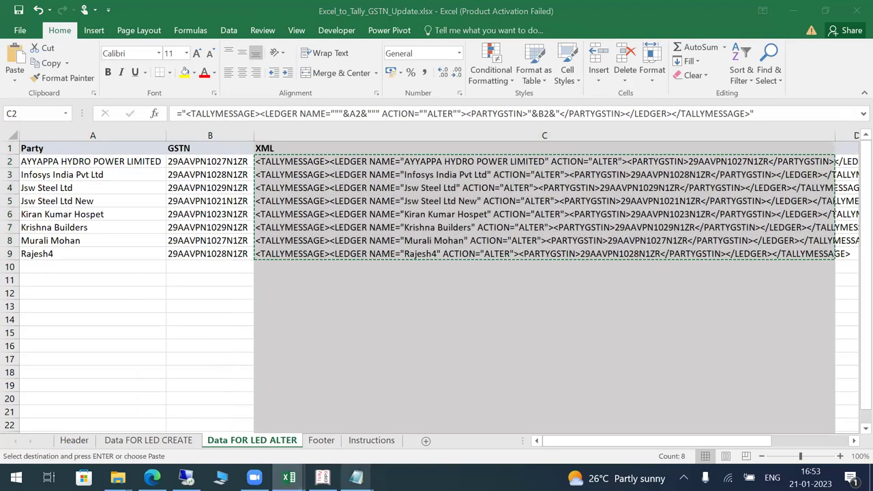
pyautogui.moveTo(356, 477)
pyautogui.click(433, 425)
pyautogui.hotkey('ctrl', 'v')
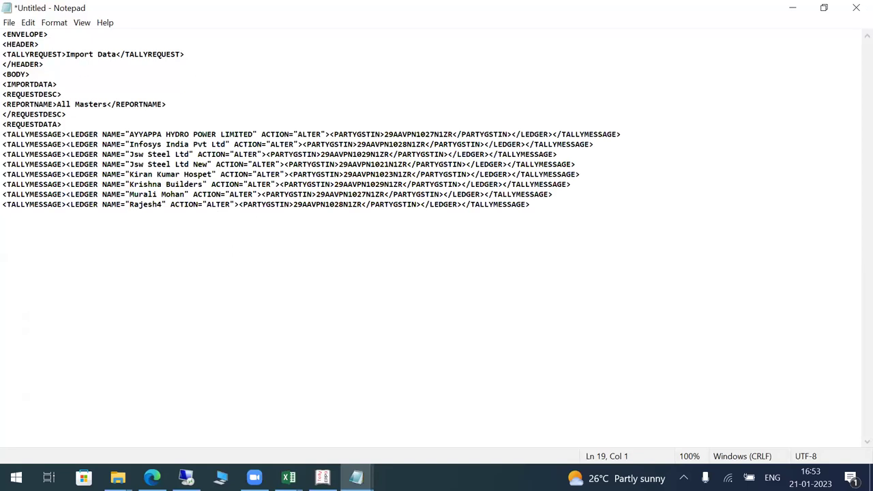
# Append the four closing footer tags A1:A4 from the Footer sheet to the document
pyautogui.moveTo(288, 477)
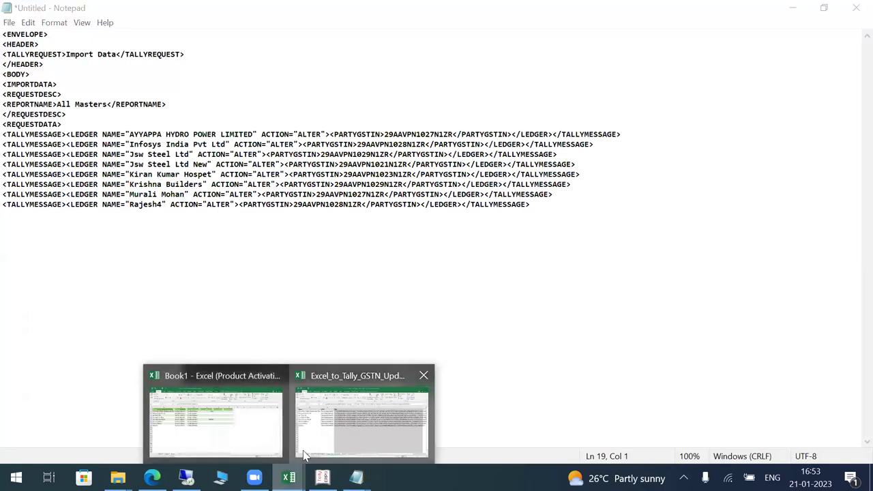
pyautogui.click(305, 456)
pyautogui.click(322, 440)
pyautogui.click(134, 279)
pyautogui.hotkey('ctrl', 'Home')
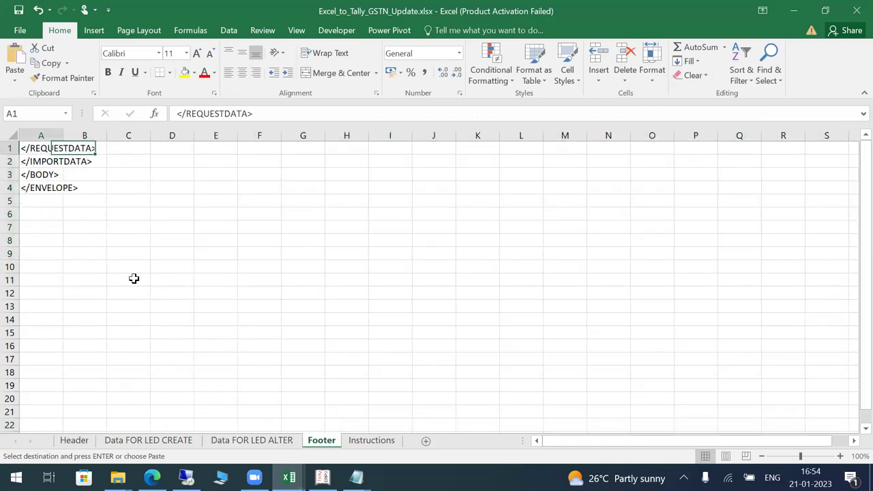
pyautogui.hotkey('ctrl', 'shift', 'Down')
pyautogui.hotkey('ctrl', 'c')
pyautogui.click(356, 477)
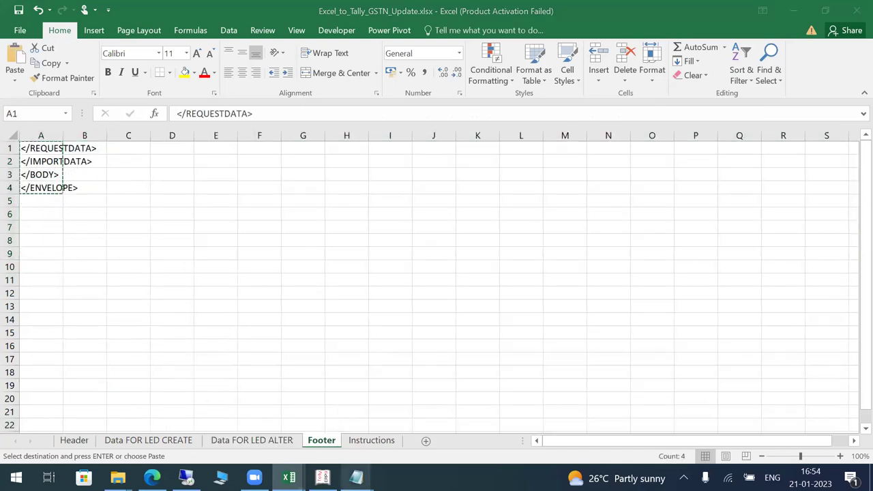
pyautogui.click(388, 396)
pyautogui.hotkey('ctrl', 'v')
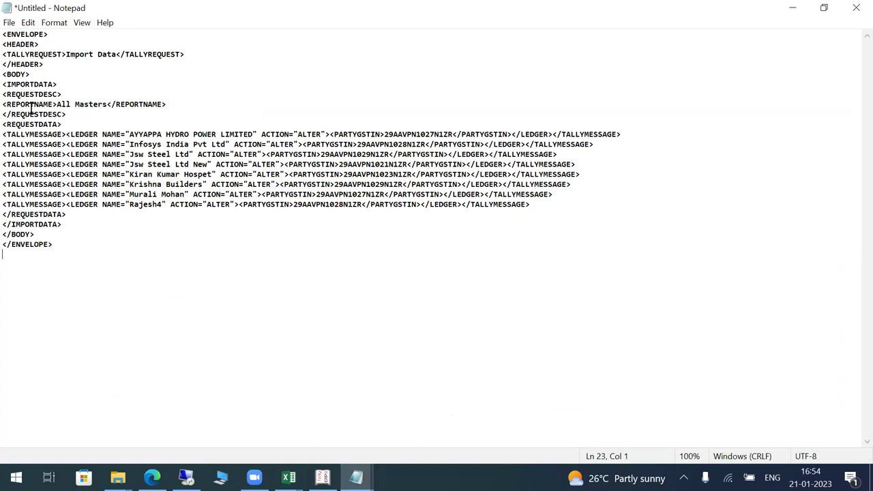
# Review the header and closing tag blocks, then select the entire XML text
pyautogui.moveTo(66, 125); pyautogui.dragTo(4, 34)
pyautogui.moveTo(61, 245); pyautogui.dragTo(4, 215)
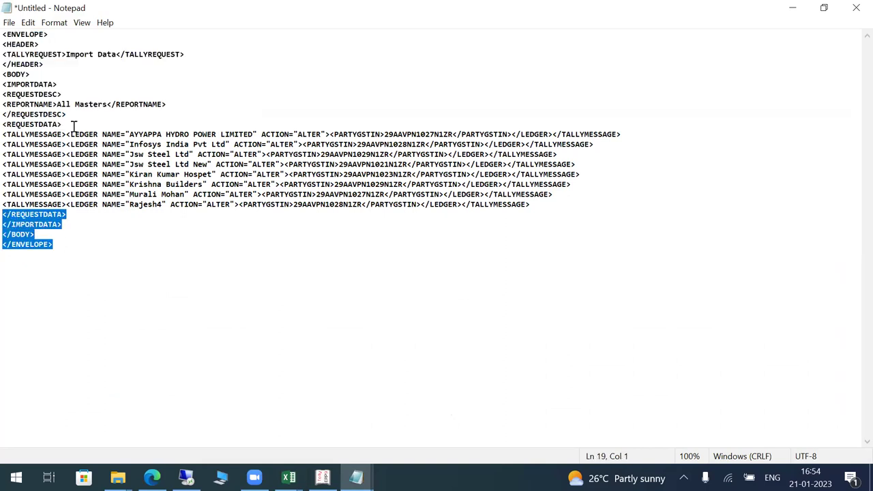
pyautogui.moveTo(73, 127); pyautogui.dragTo(6, 30)
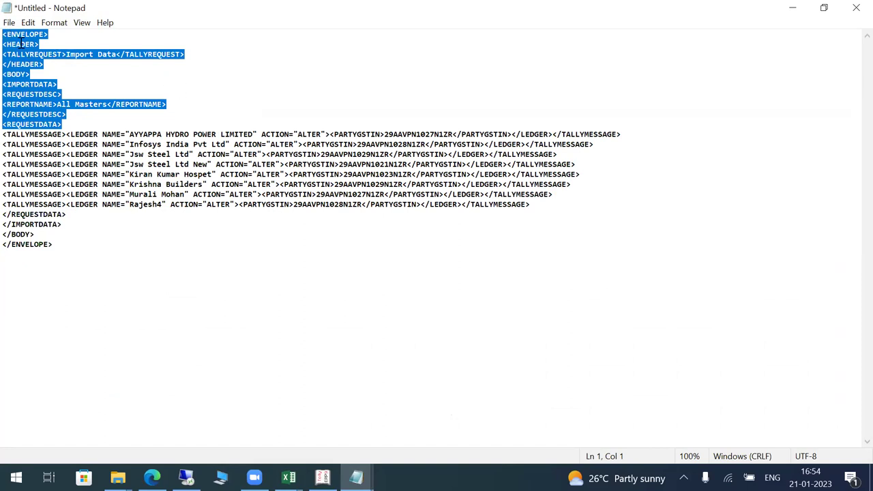
pyautogui.click(23, 34)
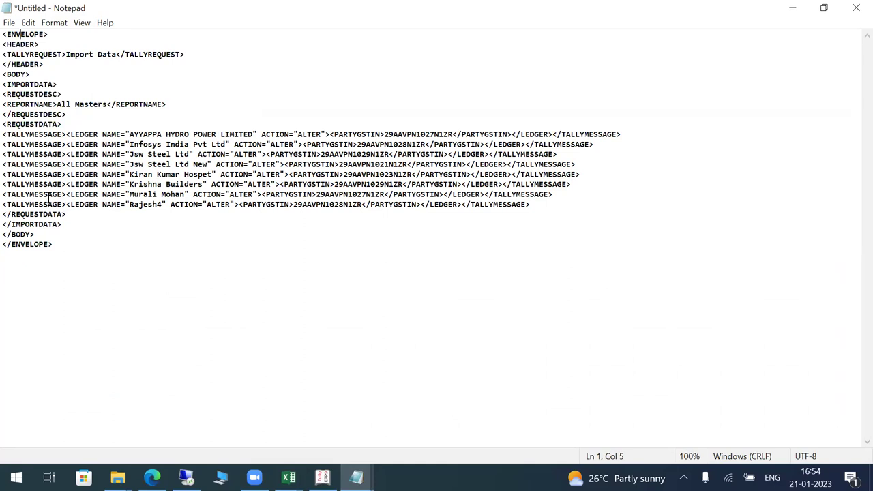
pyautogui.moveTo(58, 245); pyautogui.dragTo(4, 24)
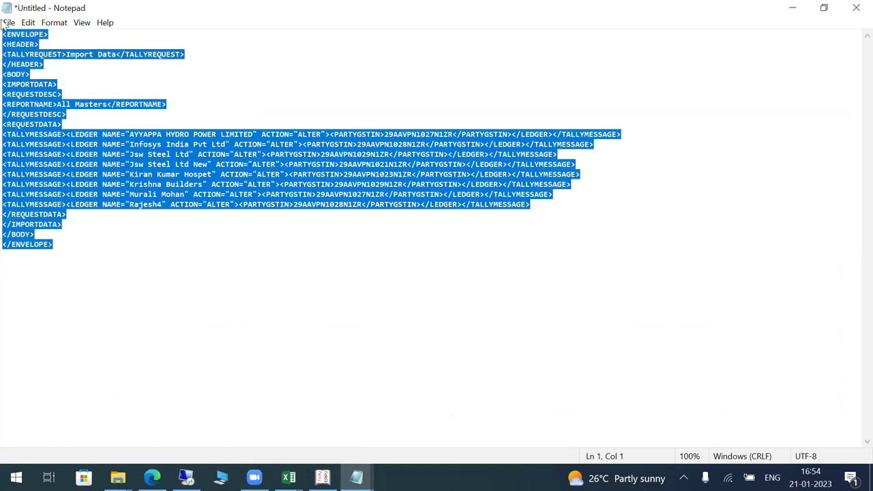
# Open the Windows search to look for another text editor
pyautogui.press('super+r')
pyautogui.write('n')
pyautogui.press('Escape')
pyautogui.press('super')
# Launch Notepad++, paste the XML into tallyhttp.log and apply XML syntax highlighting
pyautogui.write('no')
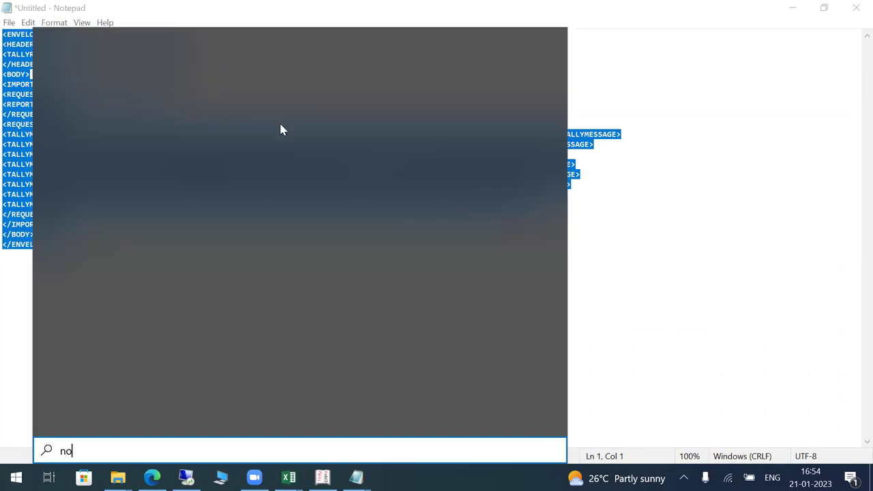
pyautogui.press('Down')
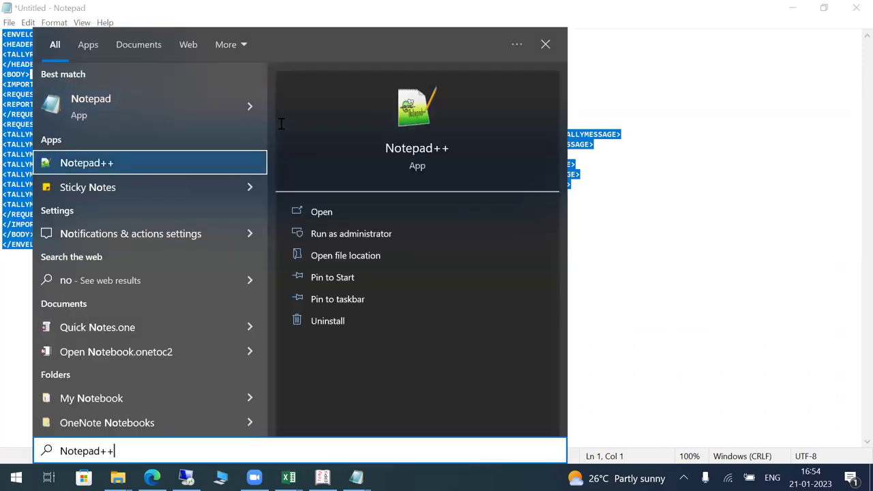
pyautogui.press('Return')
pyautogui.hotkey('ctrl', 'v')
pyautogui.hotkey('ctrl', 'a')
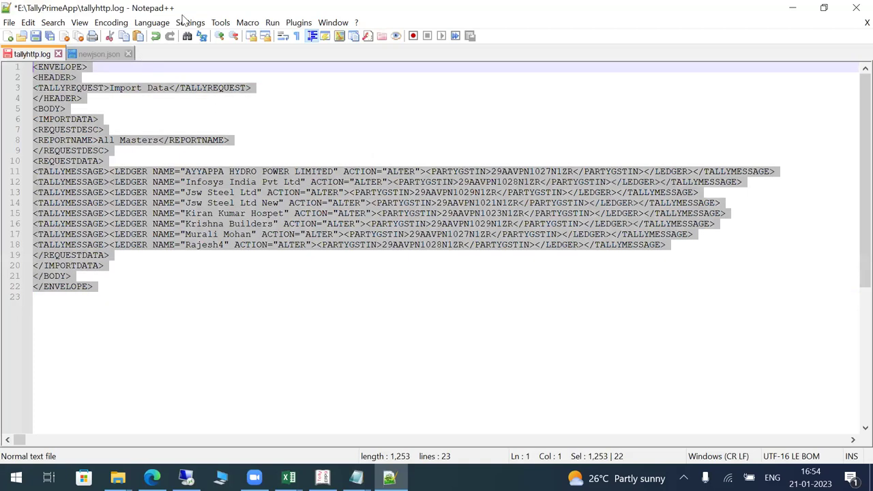
pyautogui.click(152, 21)
pyautogui.click(32, 337)
pyautogui.press('Left')
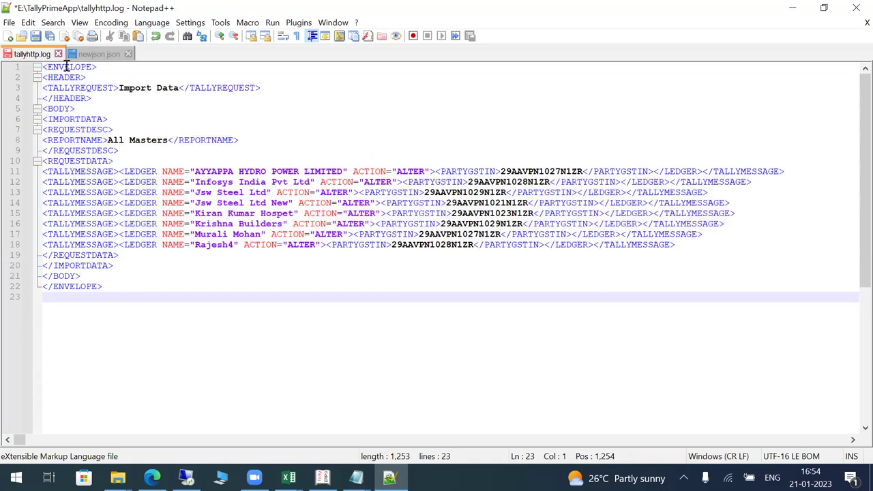
# Verify matching ENVELOPE, HEADER, BODY, IMPORTDATA, REQUESTDESC, REQUESTDATA and TALLYMESSAGE tag pairs
pyautogui.click(67, 69)
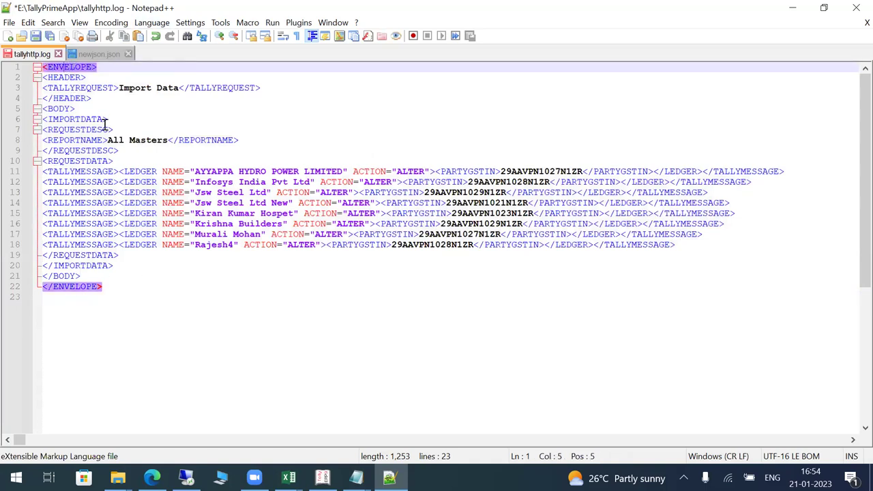
pyautogui.click(62, 79)
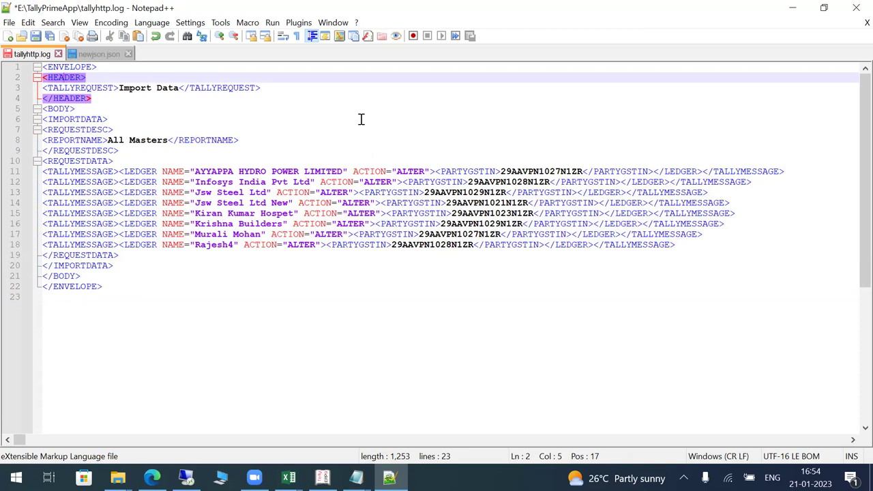
pyautogui.click(48, 109)
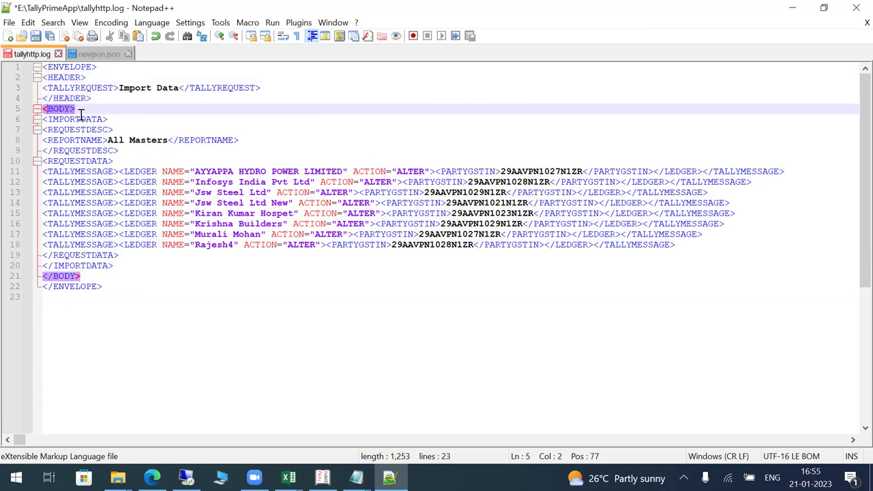
pyautogui.click(81, 119)
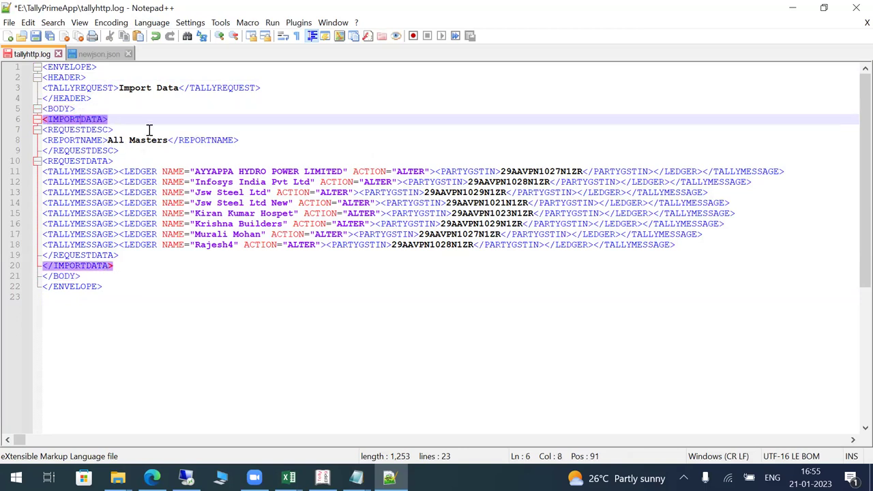
pyautogui.click(81, 129)
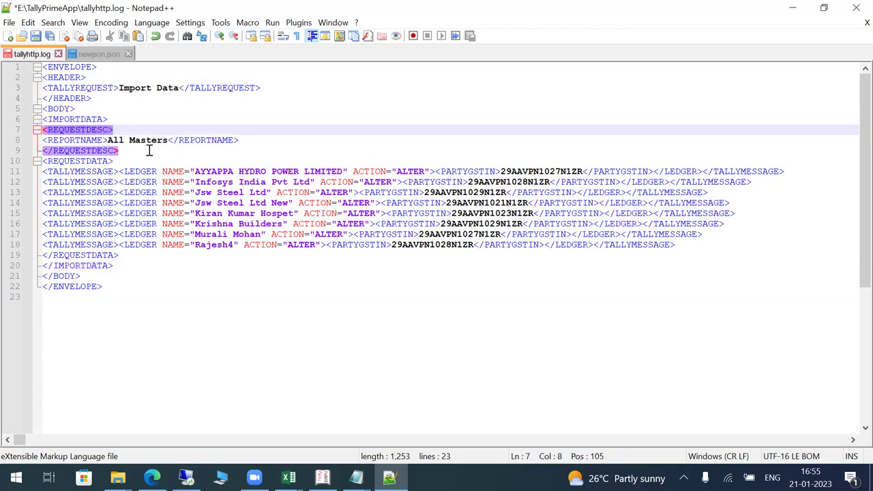
pyautogui.click(79, 161)
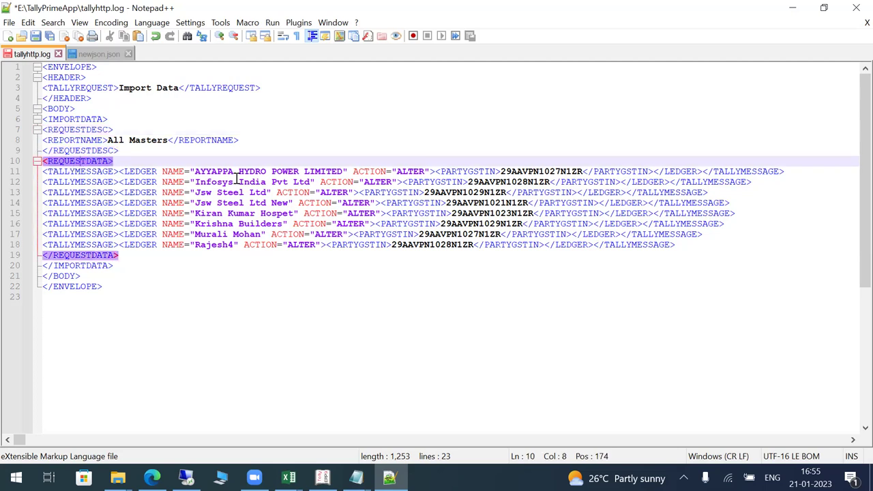
pyautogui.click(82, 181)
pyautogui.click(75, 173)
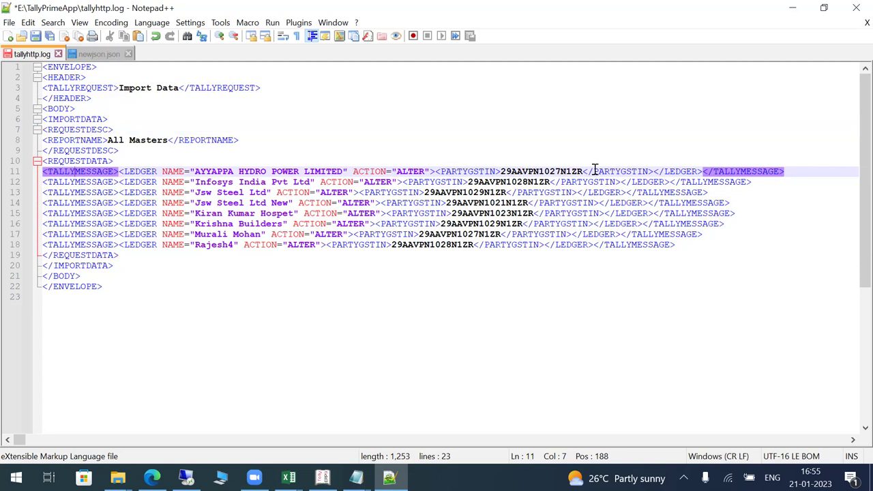
pyautogui.click(78, 255)
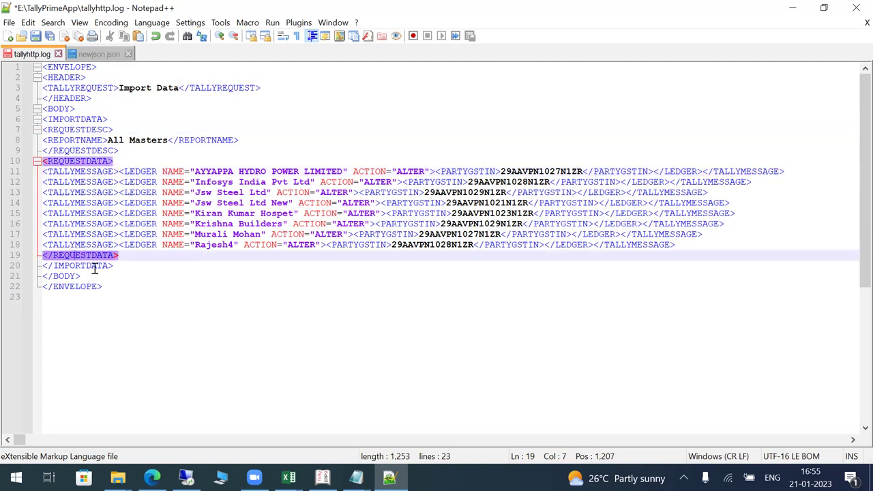
pyautogui.click(72, 160)
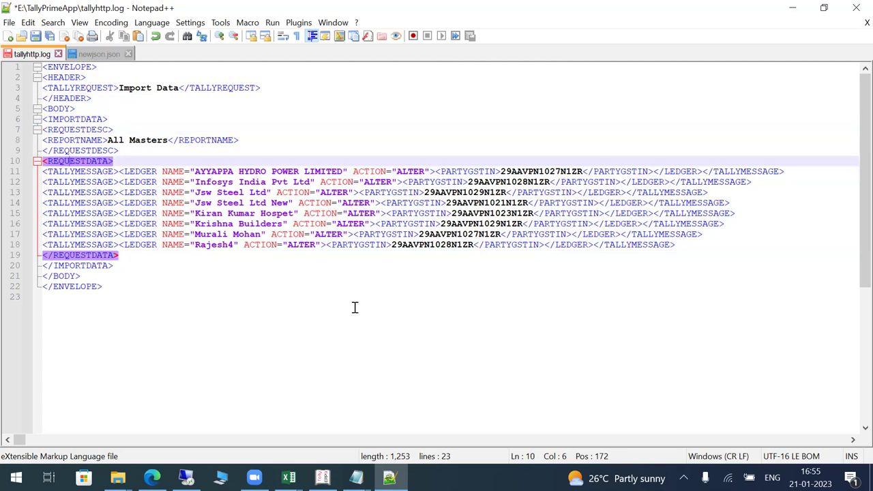
# Save tallyhttp.log, then save the Notepad XML as masternew.xml on New Volume (F:)
pyautogui.hotkey('ctrl', 's')
pyautogui.moveTo(356, 477)
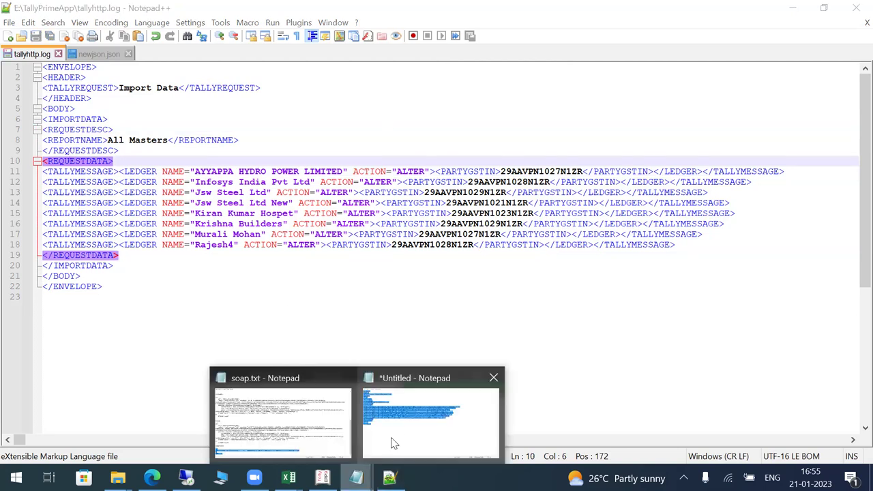
pyautogui.click(393, 444)
pyautogui.hotkey('ctrl', 's')
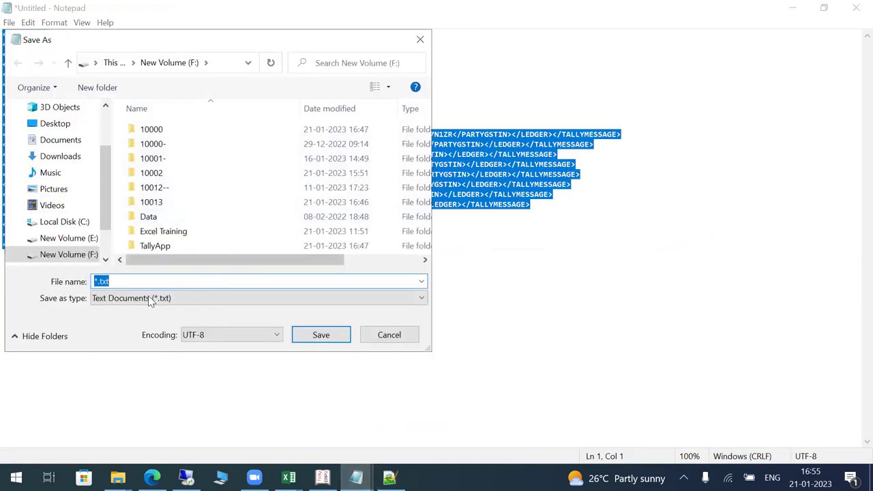
pyautogui.write('m')
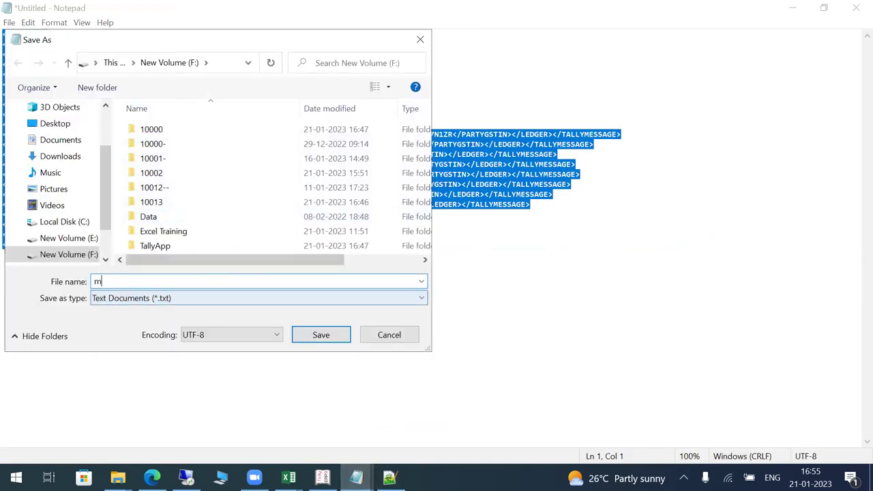
pyautogui.write('asternew.xml')
pyautogui.click(322, 335)
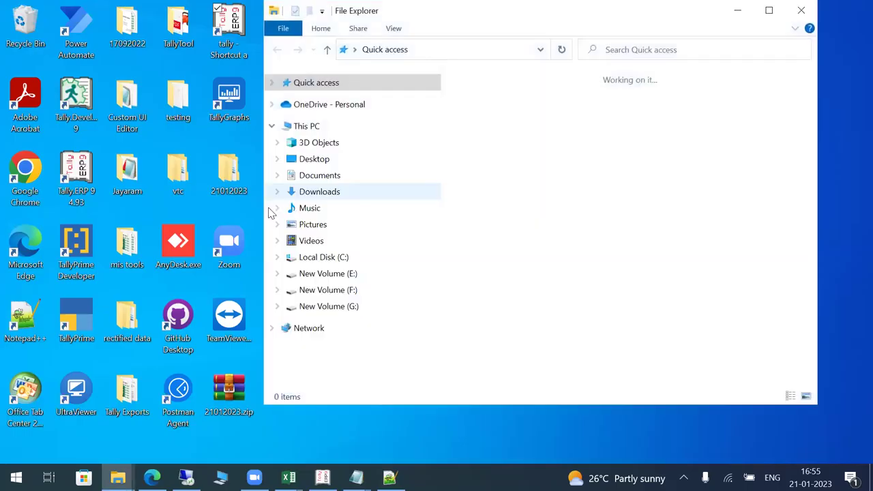
# Locate masternew.xml on New Volume (F:) in a maximised Explorer, then return to Tally.ERP 9
pyautogui.click(338, 307)
pyautogui.click(331, 291)
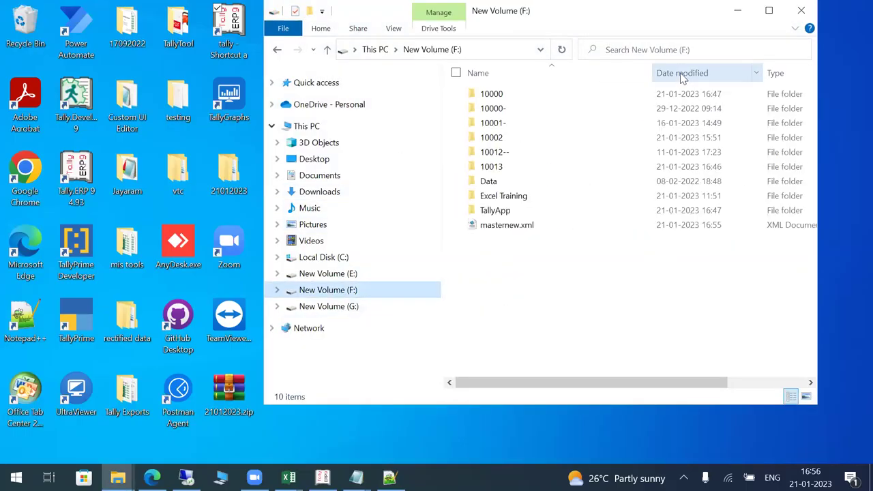
pyautogui.click(769, 10)
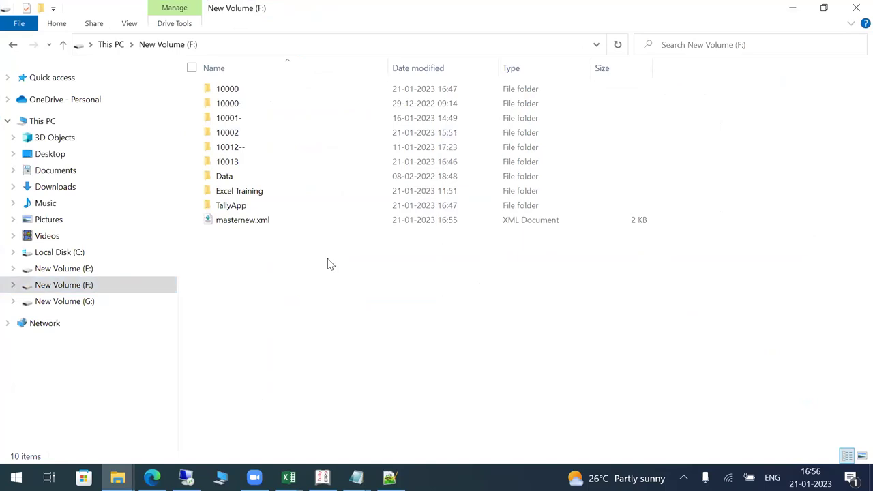
pyautogui.hotkey('alt', 'd')
pyautogui.write('masternew.xml')
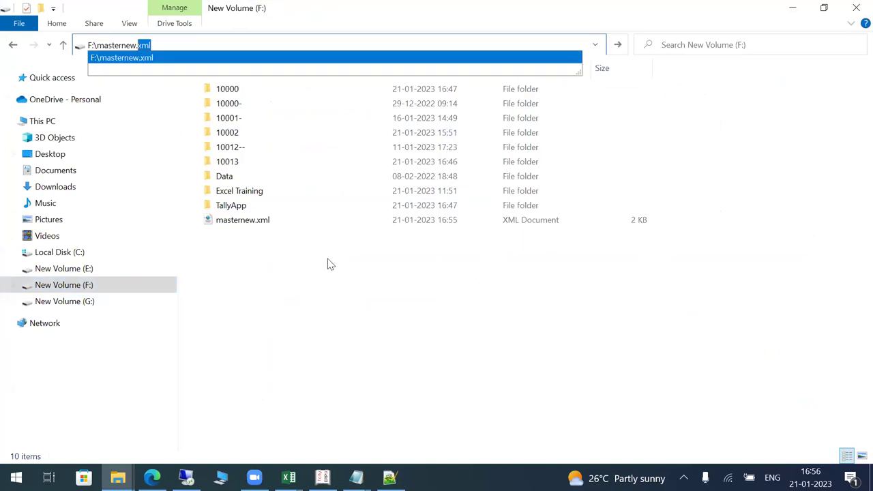
pyautogui.press('Return')
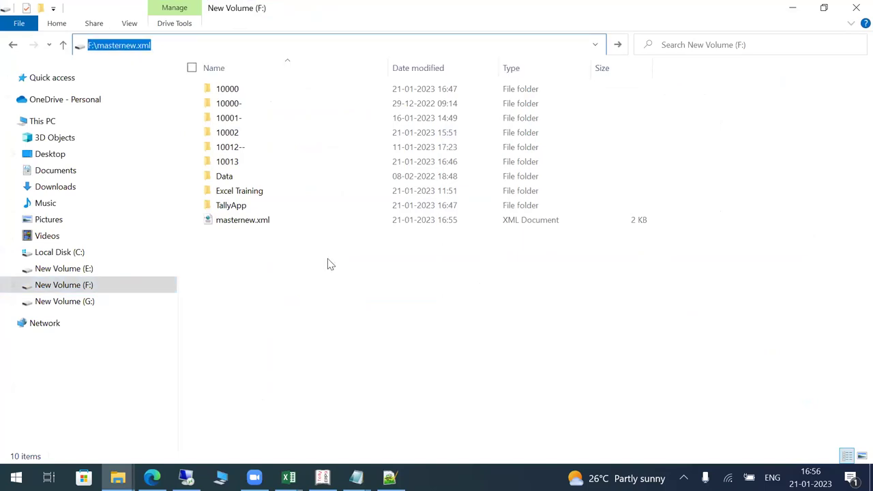
pyautogui.click(331, 476)
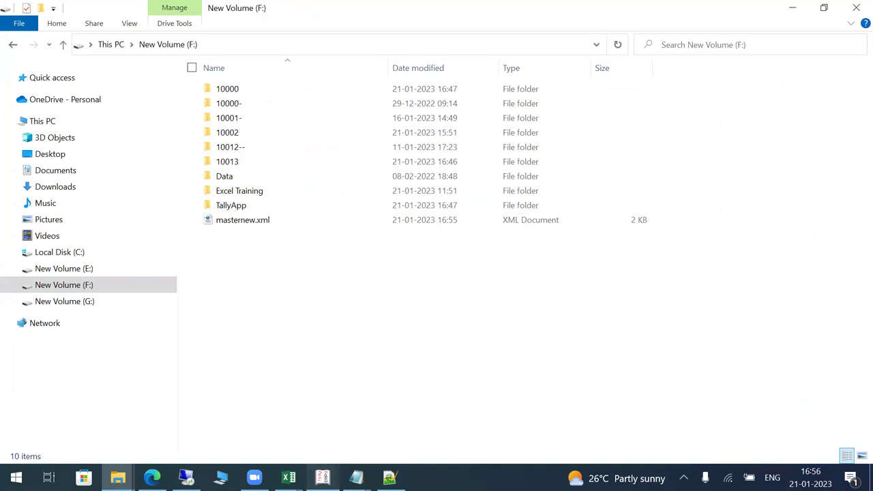
# Import masters from F:\masternew.xml with Treatment set to Modify with new data
pyautogui.press('n')
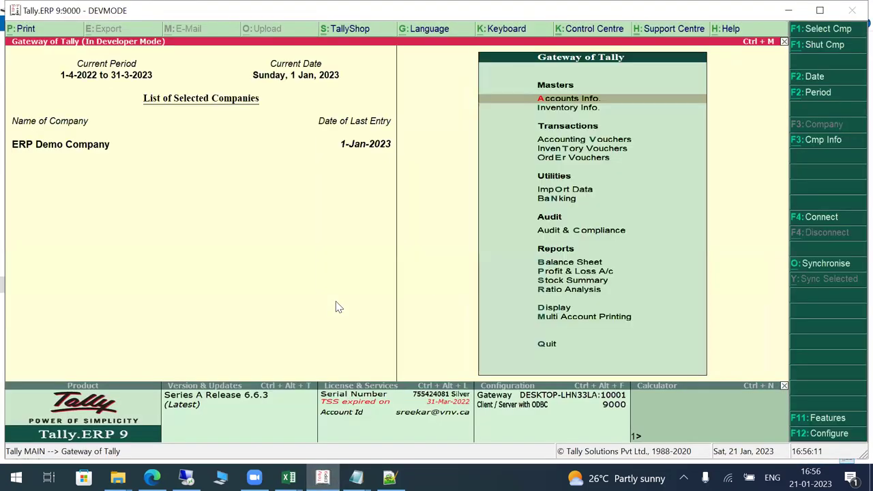
pyautogui.press('Down')
pyautogui.press('Down')
pyautogui.press('Down')
pyautogui.press('Down')
pyautogui.press('Down')
pyautogui.press('Return')
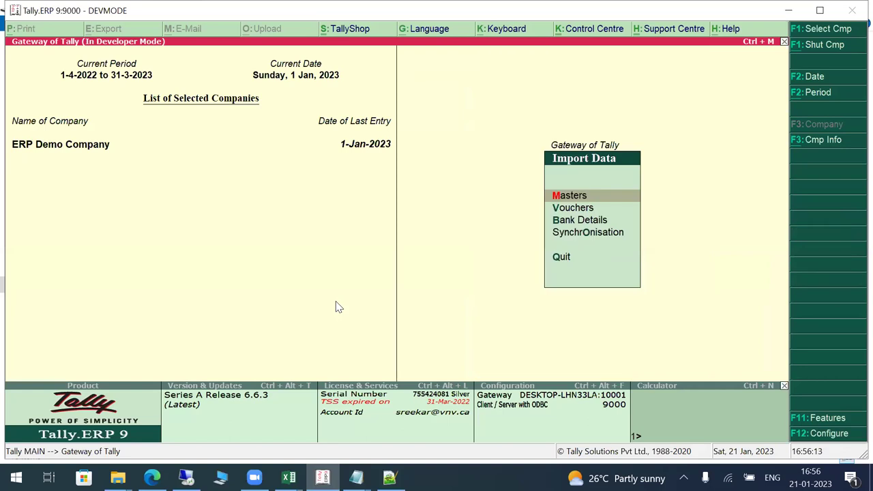
pyautogui.press('Down')
pyautogui.press('Up')
pyautogui.press('Return')
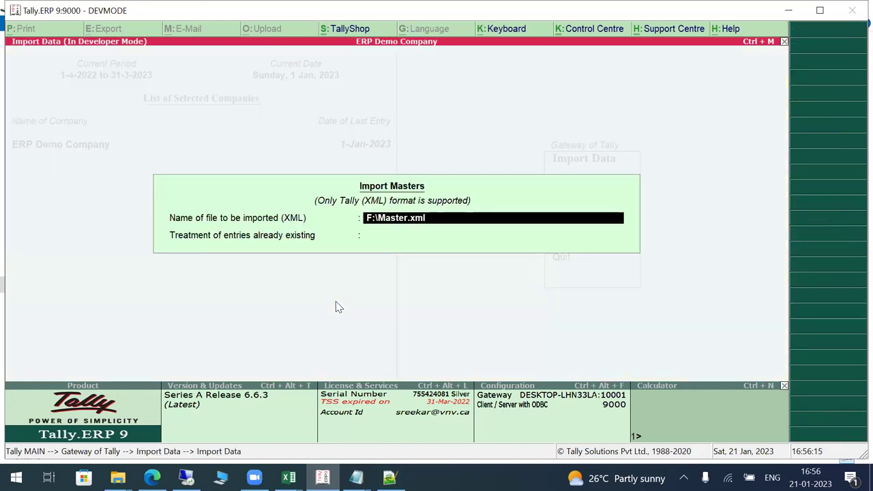
pyautogui.write('F:\\masternew.xml')
pyautogui.press('Return')
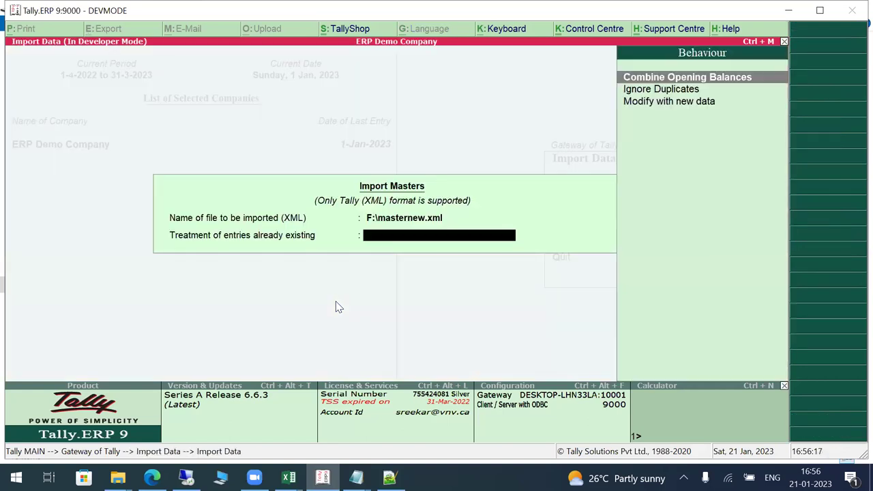
pyautogui.press('Down')
pyautogui.press('Down')
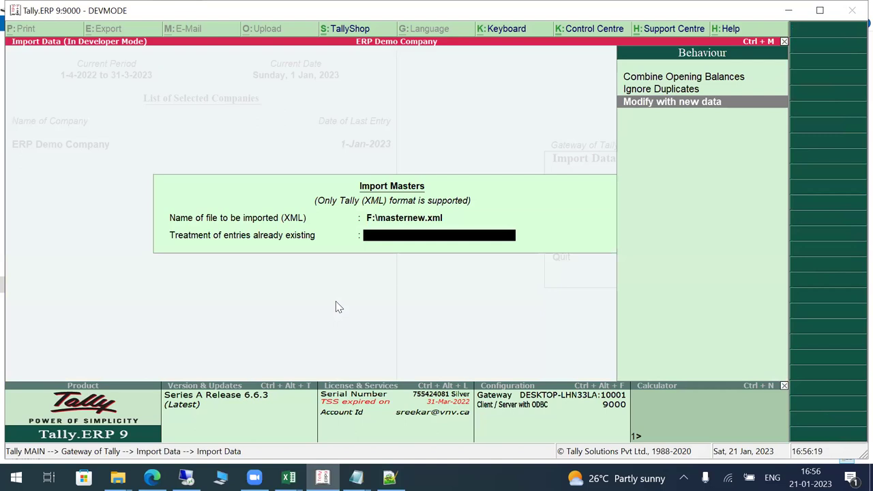
pyautogui.press('Return')
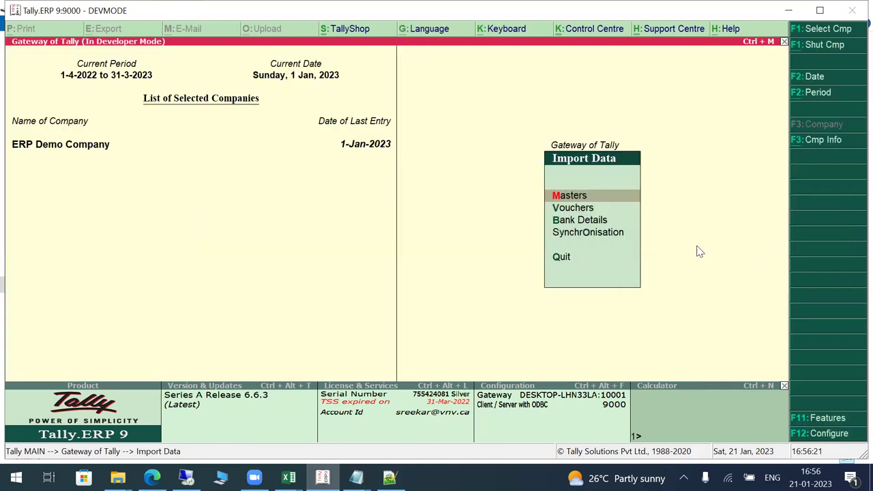
# Open the Accounts Info ledger list to check the imported ledgers
pyautogui.press('Escape')
pyautogui.press('Home')
pyautogui.press('Return')
pyautogui.press('l')
pyautogui.press('d')
pyautogui.hotkey('alt', 'Tab')
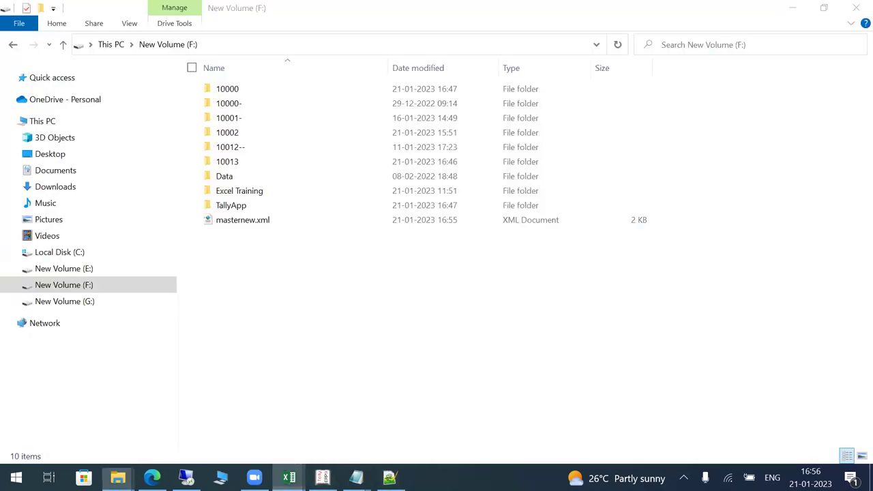
# Refresh the Book1 ledger table from Tally
pyautogui.moveTo(288, 478)
pyautogui.click(198, 361)
pyautogui.click(247, 189)
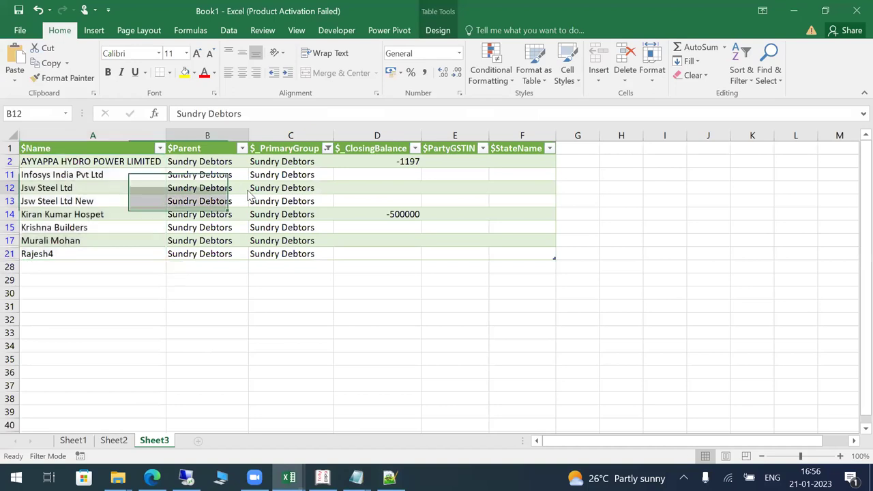
pyautogui.rightClick(247, 189)
pyautogui.click(285, 253)
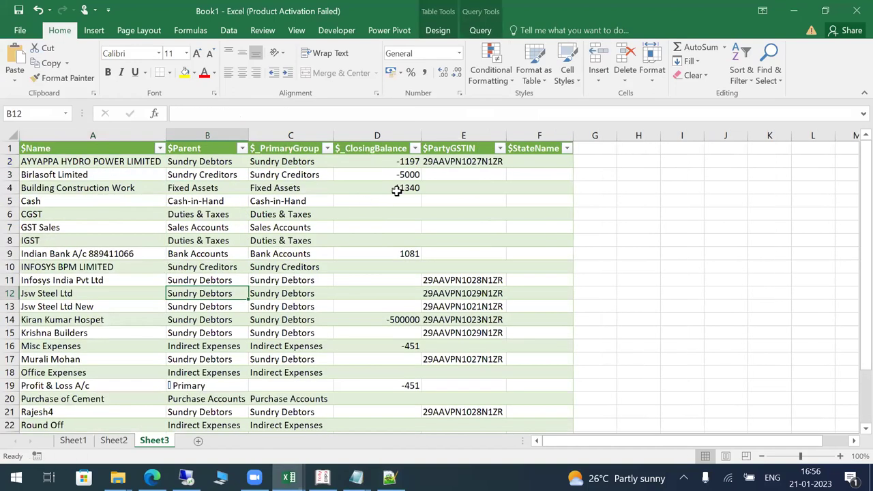
# Filter the $_PrimaryGroup column to show only Sundry Debtors
pyautogui.click(328, 149)
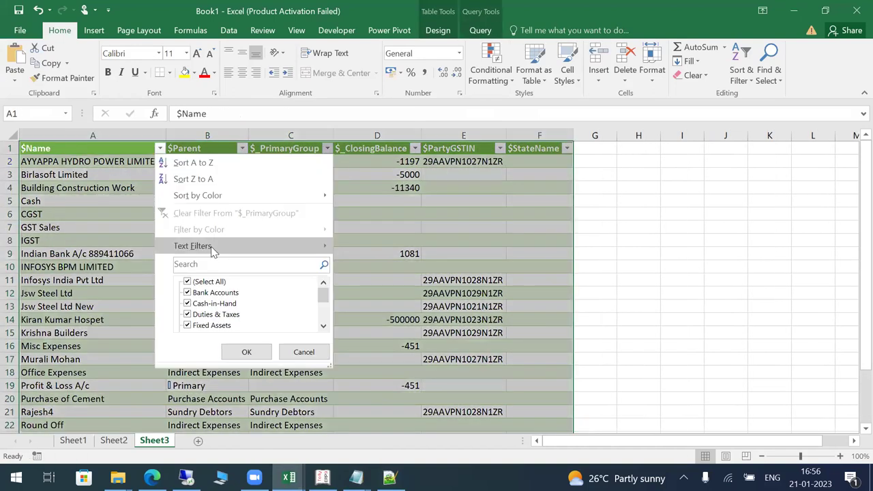
pyautogui.moveTo(266, 239)
pyautogui.click(206, 284)
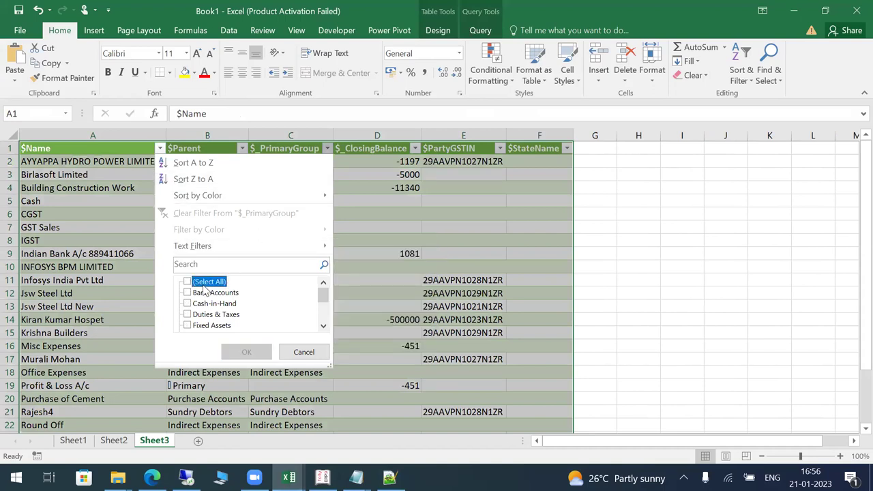
pyautogui.press('Down')
pyautogui.press('Down')
pyautogui.press('Down')
pyautogui.press('Down')
pyautogui.press('Down')
pyautogui.press('Down')
pyautogui.press('Down')
pyautogui.press('Down')
pyautogui.press('Down')
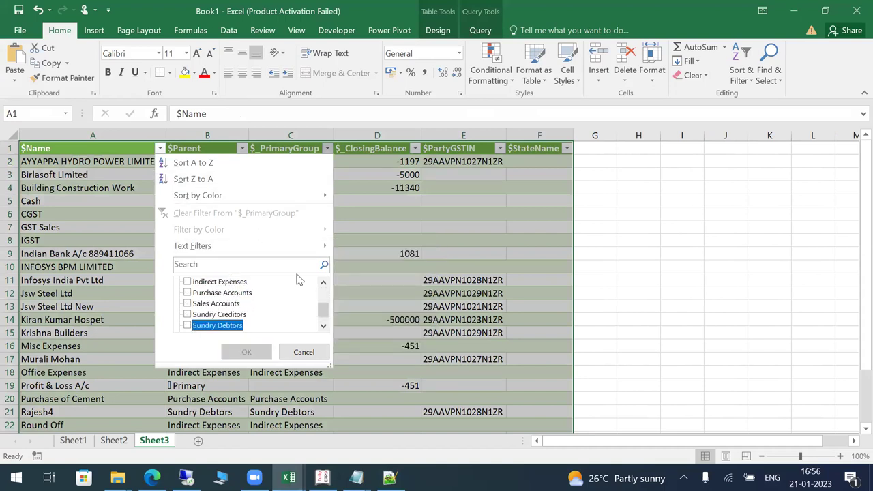
pyautogui.press('space')
pyautogui.press('Return')
pyautogui.press('Down')
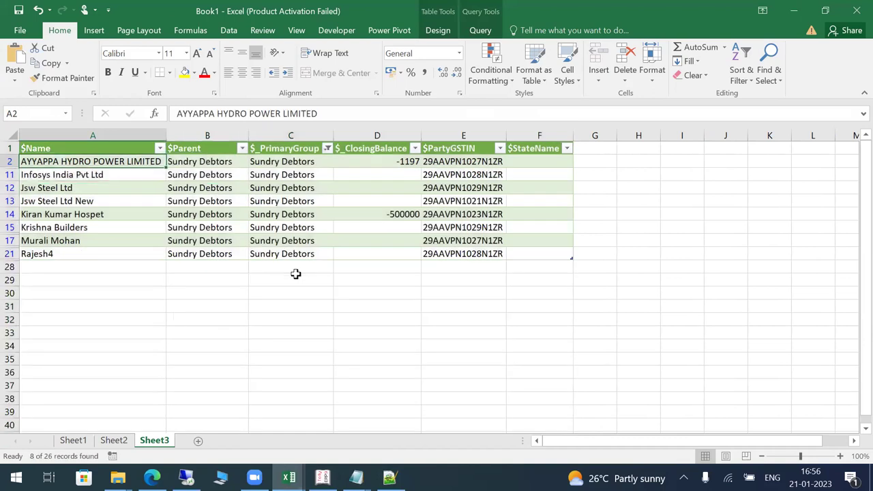
# Select the filtered $PartyGSTIN values, collapse the ribbon and save the workbook
pyautogui.press('Right')
pyautogui.press('Right')
pyautogui.press('Right')
pyautogui.press('Right')
pyautogui.hotkey('shift', 'Down')
pyautogui.hotkey('shift', 'Down')
pyautogui.hotkey('shift', 'Down')
pyautogui.hotkey('shift', 'Down')
pyautogui.hotkey('shift', 'Down')
pyautogui.hotkey('shift', 'Down')
pyautogui.hotkey('shift', 'Down')
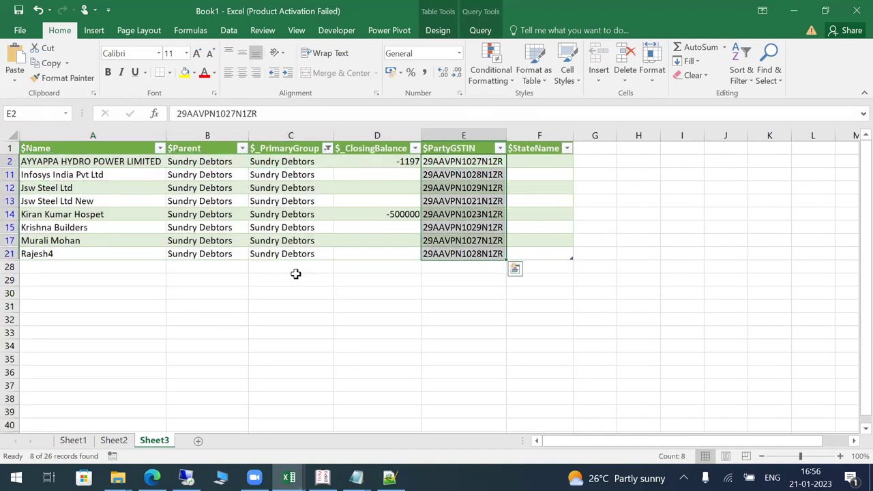
pyautogui.click(861, 93)
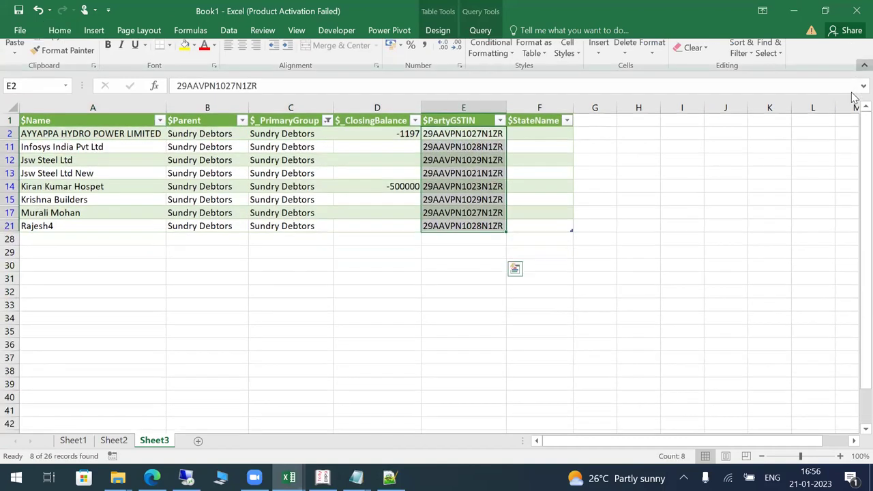
pyautogui.hotkey('ctrl', 's')
pyautogui.press('Escape')
pyautogui.click(678, 181)
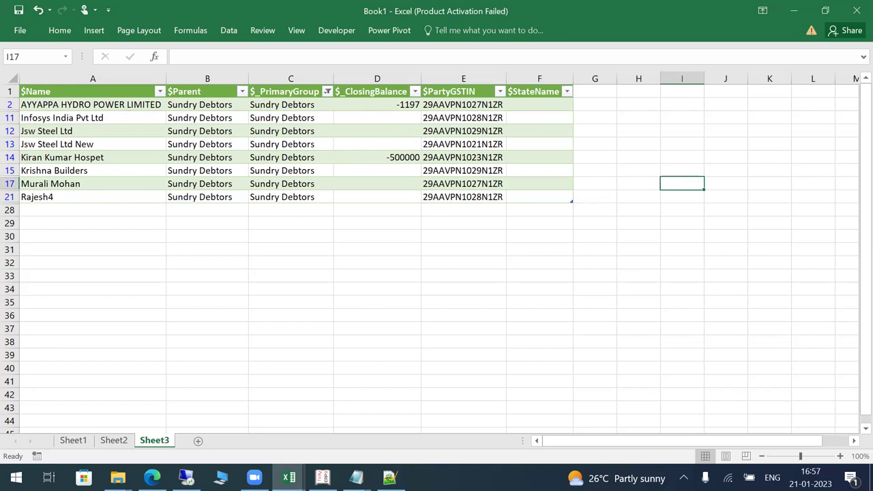
# Compare masternew.xml in Notepad against the Excel ledger table
pyautogui.click(356, 478)
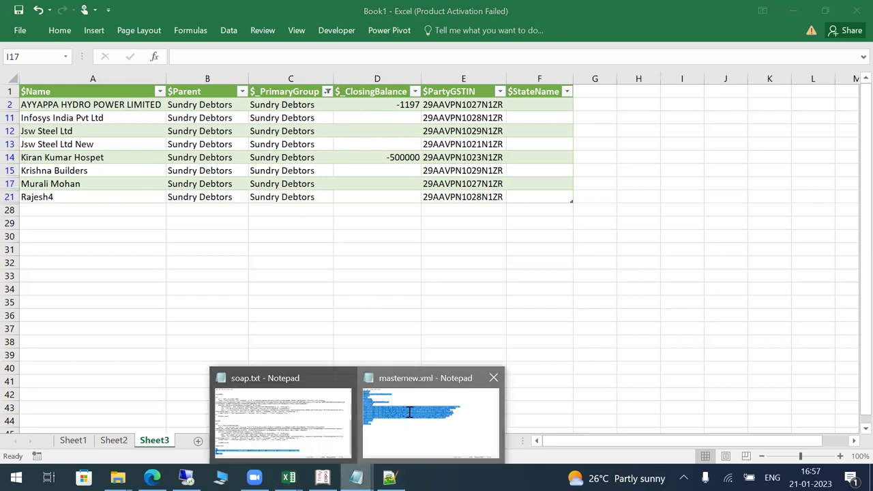
pyautogui.hotkey('alt', 'Tab')
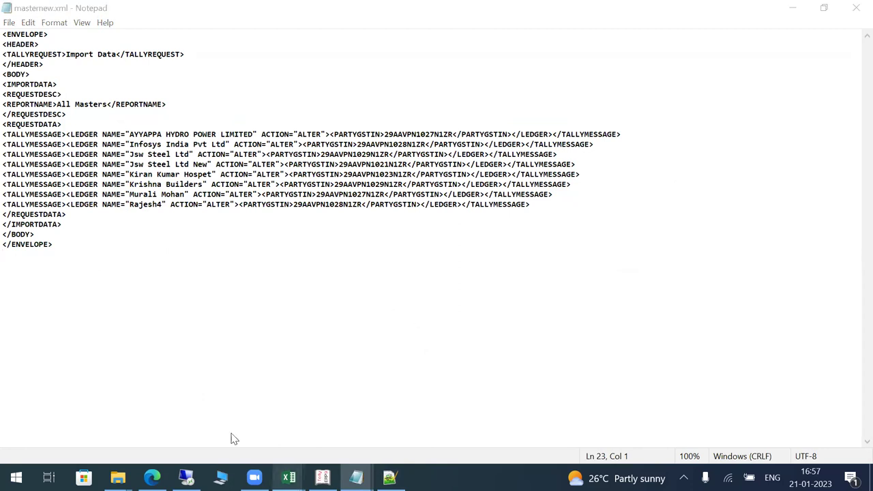
pyautogui.click(218, 410)
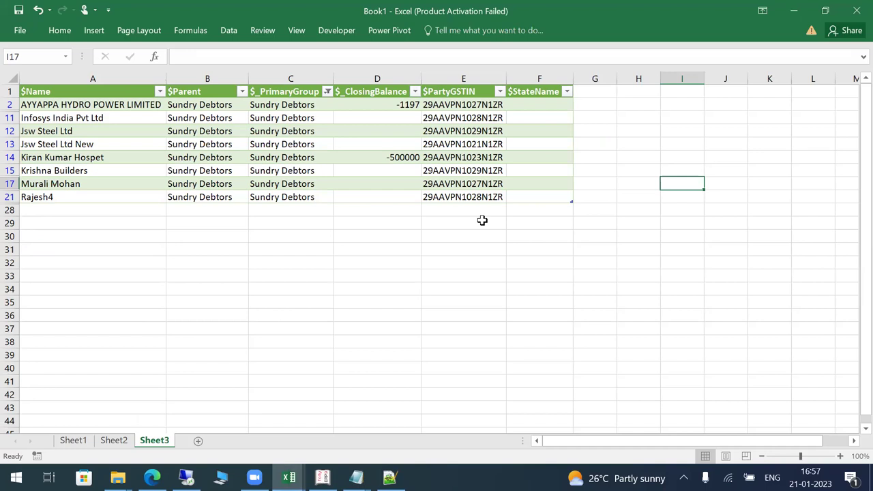
pyautogui.click(356, 478)
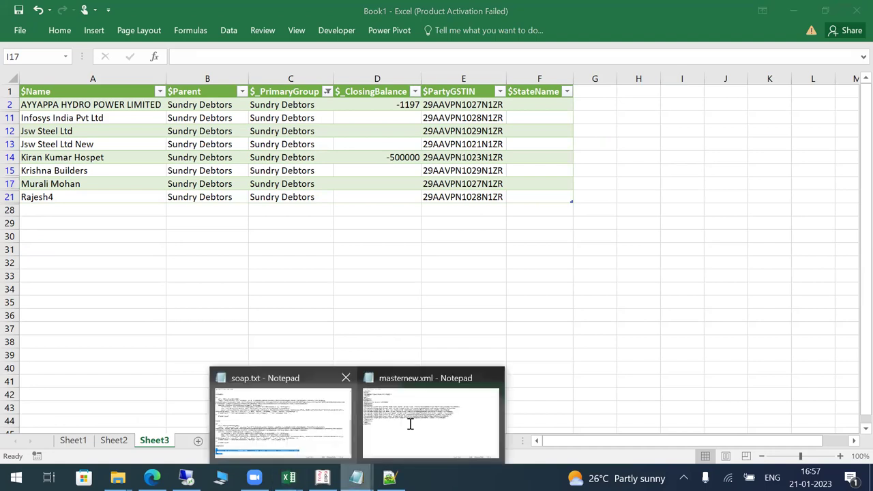
pyautogui.click(410, 424)
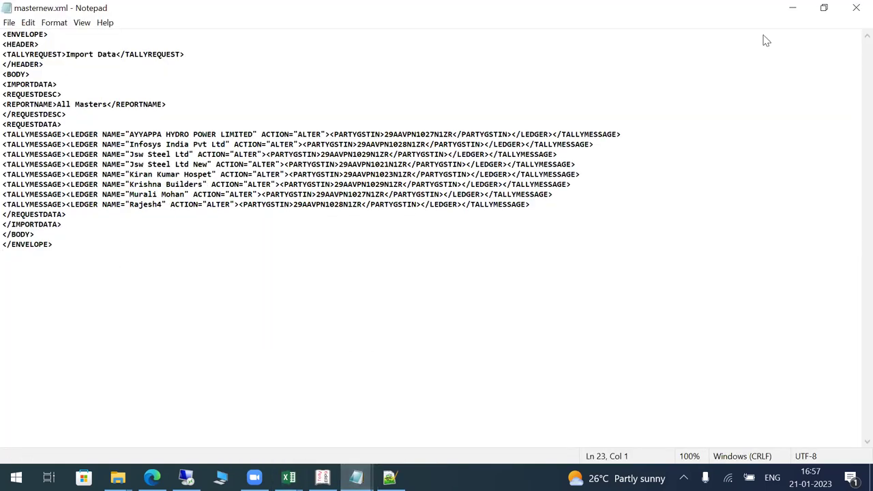
pyautogui.hotkey('alt', 'Tab')
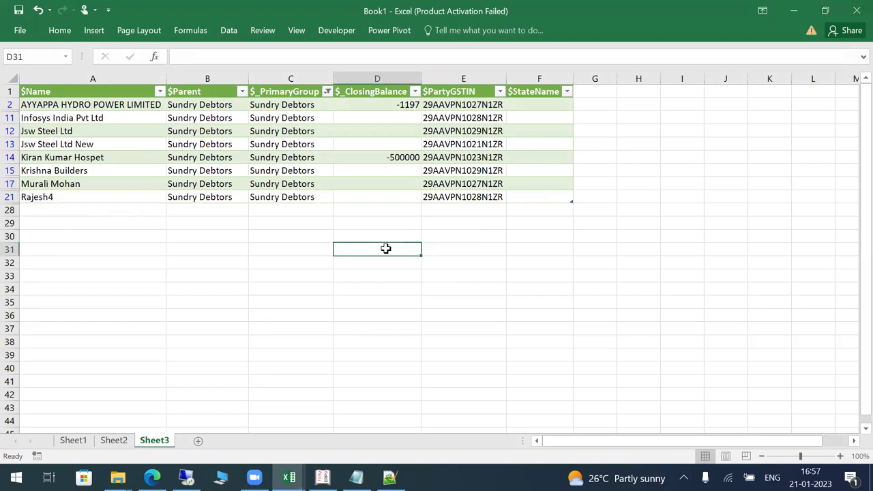
# Save the Excel workbook, then view soap.txt and tallyhttp.log in Notepad++
pyautogui.hotkey('ctrl', 's')
pyautogui.press('Escape')
pyautogui.hotkey('alt', 'Tab')
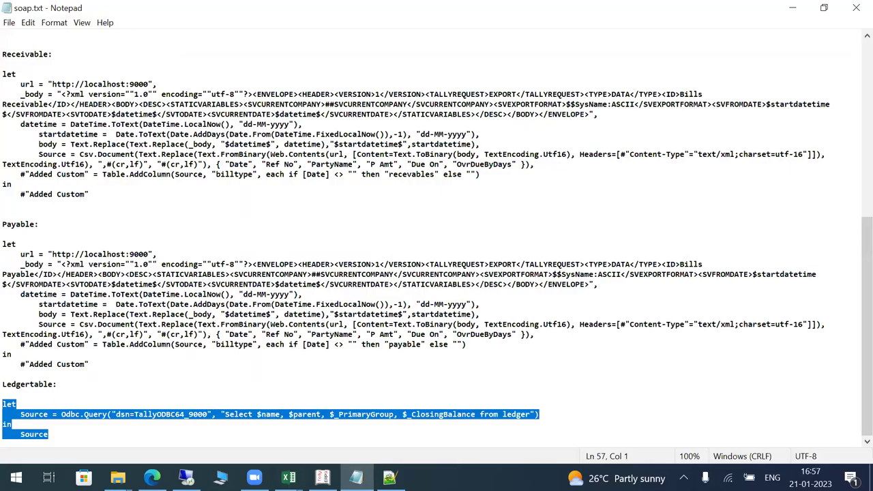
pyautogui.click(390, 477)
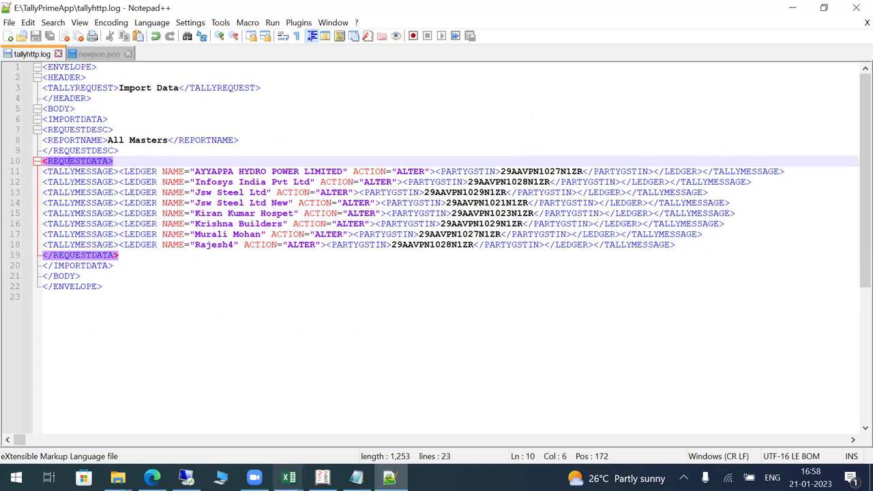
# Bring the Excel_to_Tally_GSTN_Update workbook forward and show its Data FOR LED CREATE sheet
pyautogui.click(288, 478)
pyautogui.click(315, 425)
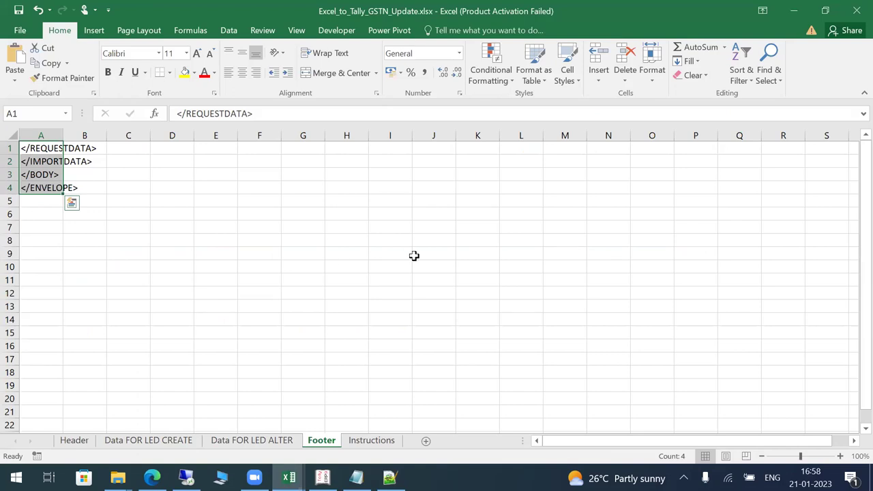
pyautogui.press('Escape')
pyautogui.click(249, 441)
pyautogui.click(138, 304)
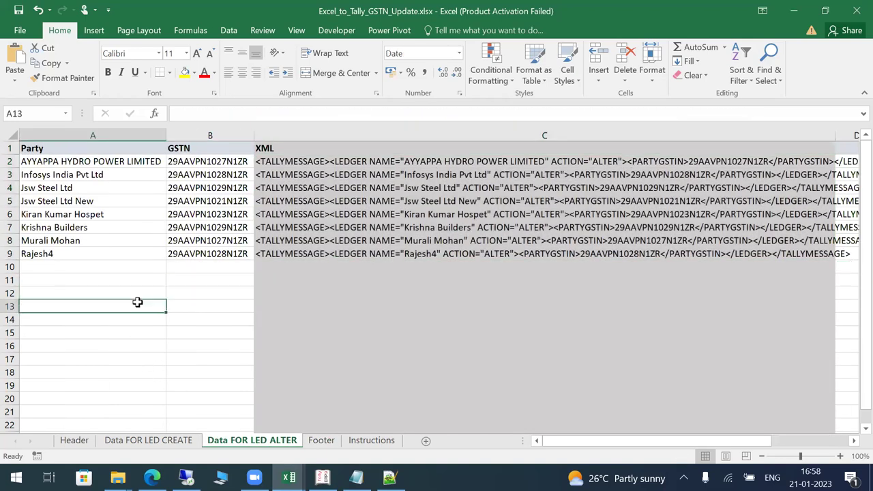
pyautogui.click(148, 440)
pyautogui.click(118, 316)
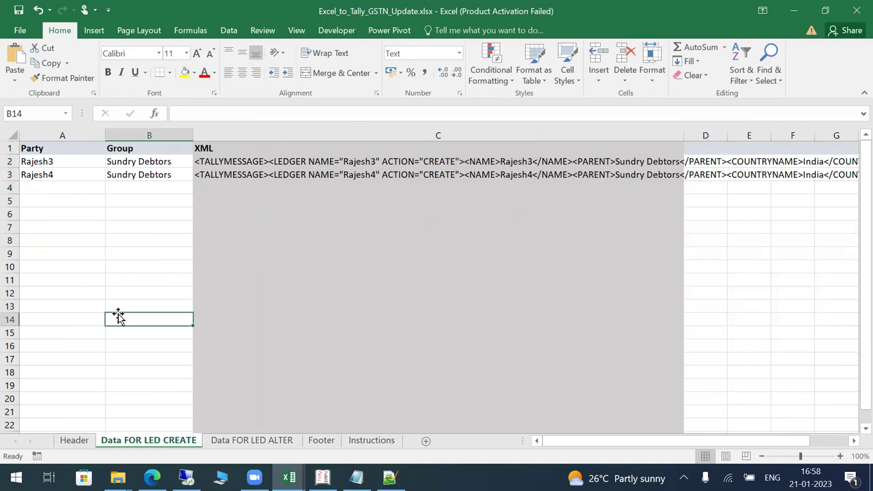
pyautogui.press('Left')
pyautogui.hotkey('ctrl', 'Up')
pyautogui.press('Up')
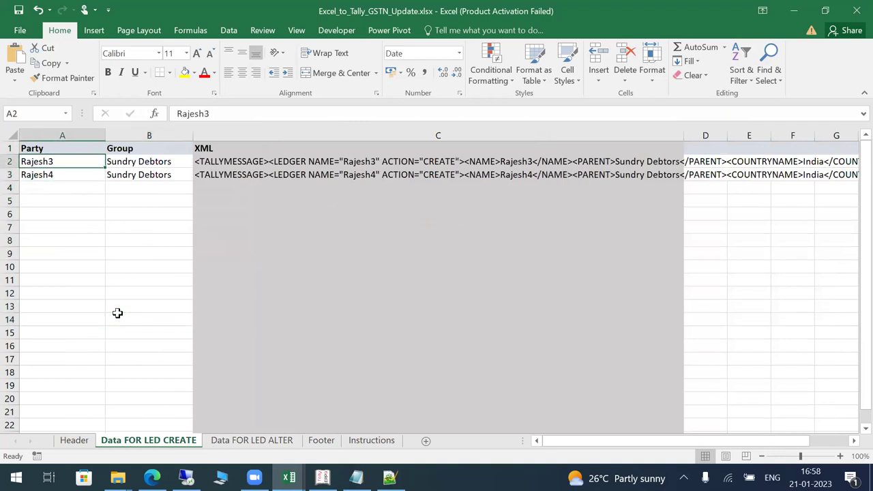
pyautogui.write('Kiran Ku')
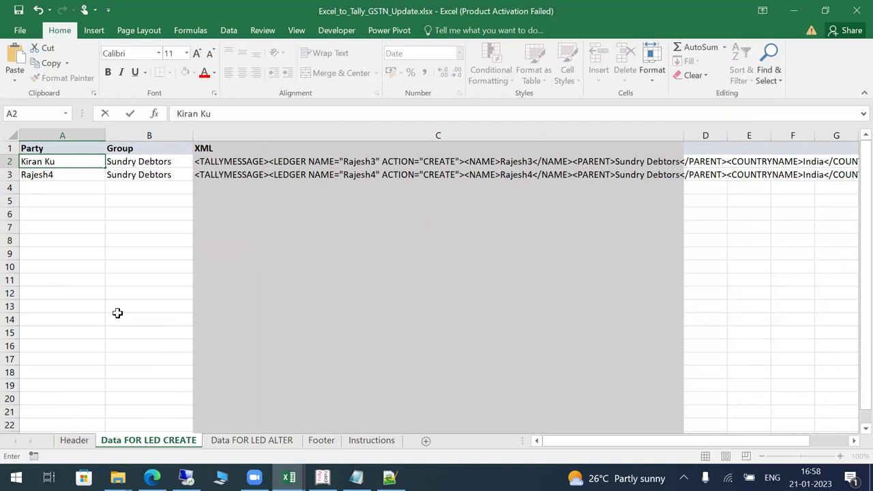
pyautogui.press('BackSpace')
pyautogui.write('S')
pyautogui.press('Return')
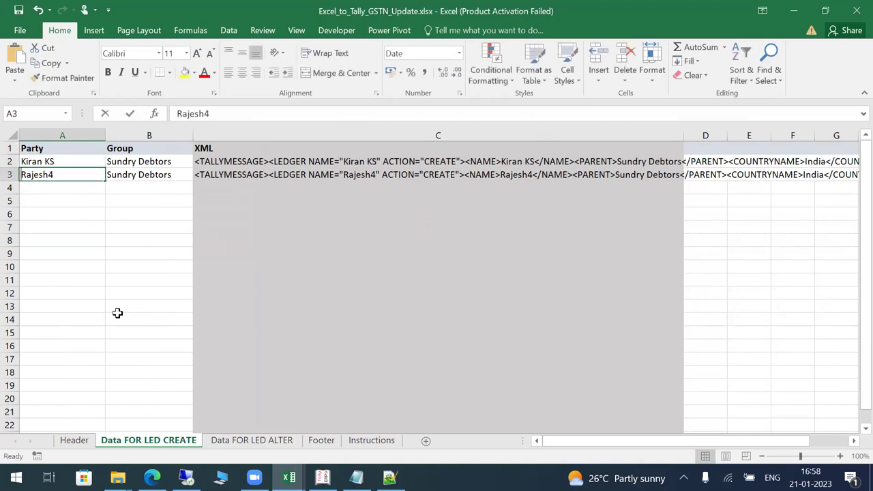
pyautogui.write('Murali P')
pyautogui.press('Return')
# Re-enter the XML formulas in C2 and C3 to refresh the generated lines
pyautogui.press('Up')
pyautogui.press('Up')
pyautogui.press('Down')
pyautogui.press('Right')
pyautogui.press('Right')
pyautogui.press('Up')
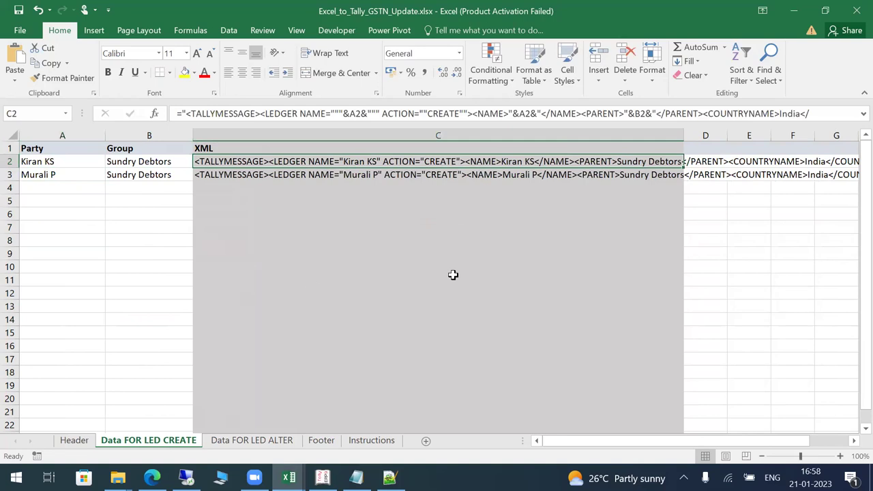
pyautogui.press('F2')
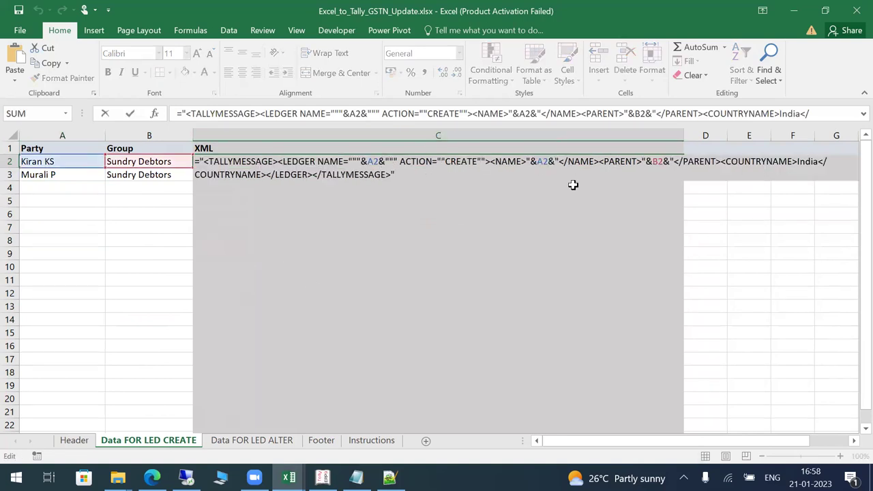
pyautogui.press('Return')
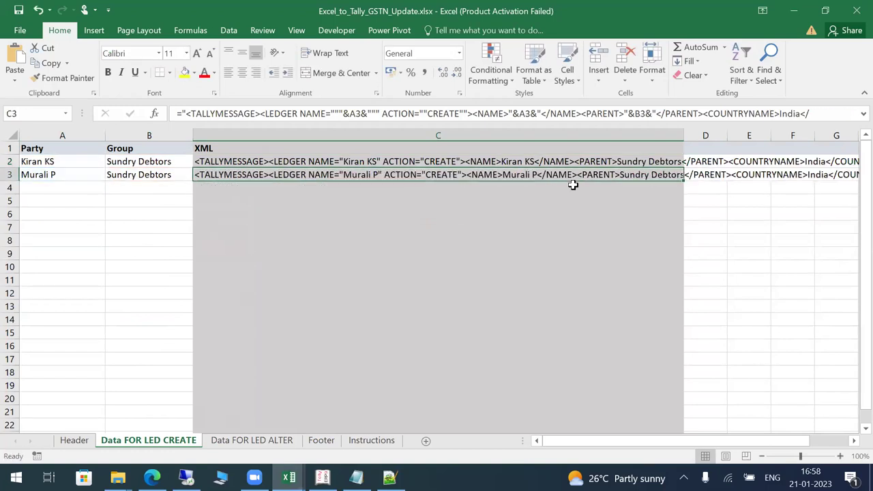
pyautogui.press('F2')
pyautogui.hotkey('ctrl', 'Return')
pyautogui.press('Up')
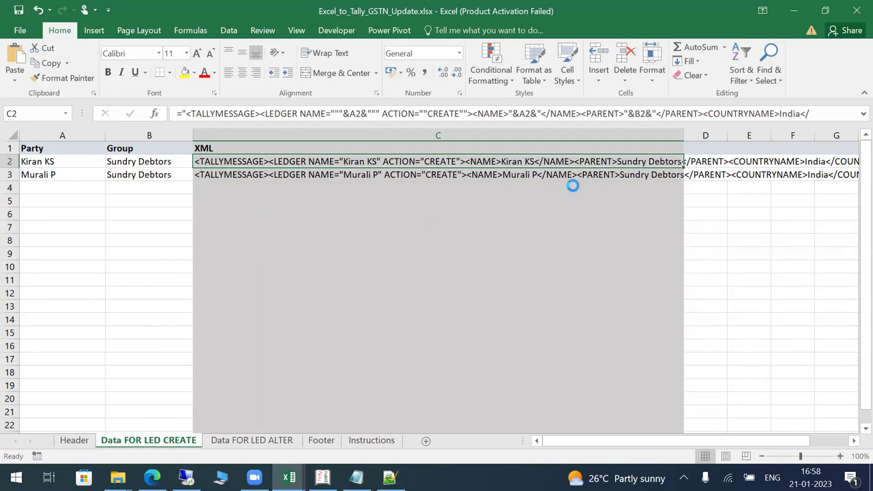
pyautogui.press('super+r')
pyautogui.write('notepad')
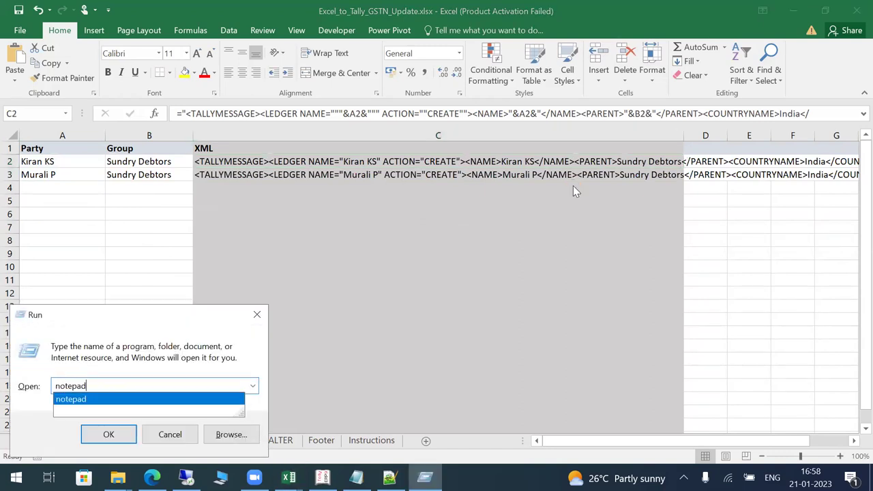
pyautogui.press('Return')
# Copy the Header sheet's XML rows into the new Notepad document
pyautogui.click(77, 446)
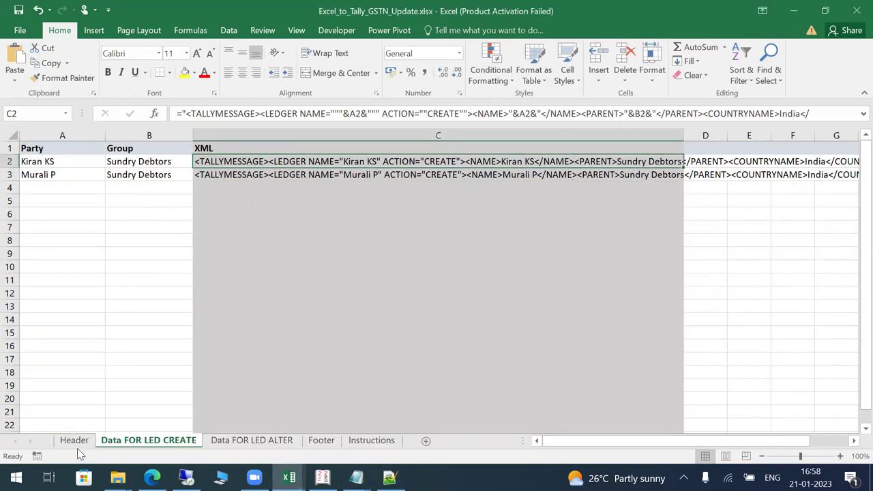
pyautogui.click(74, 441)
pyautogui.hotkey('ctrl', 'c')
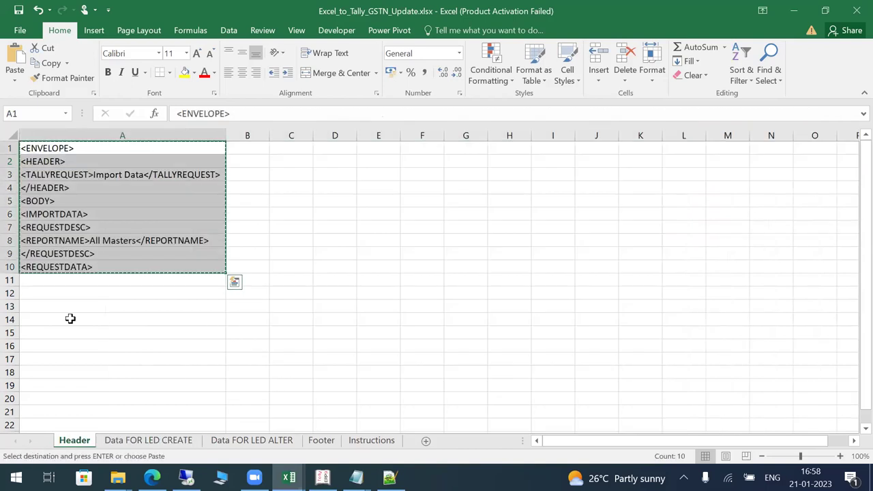
pyautogui.hotkey('alt', 'Tab')
pyautogui.hotkey('ctrl', 'v')
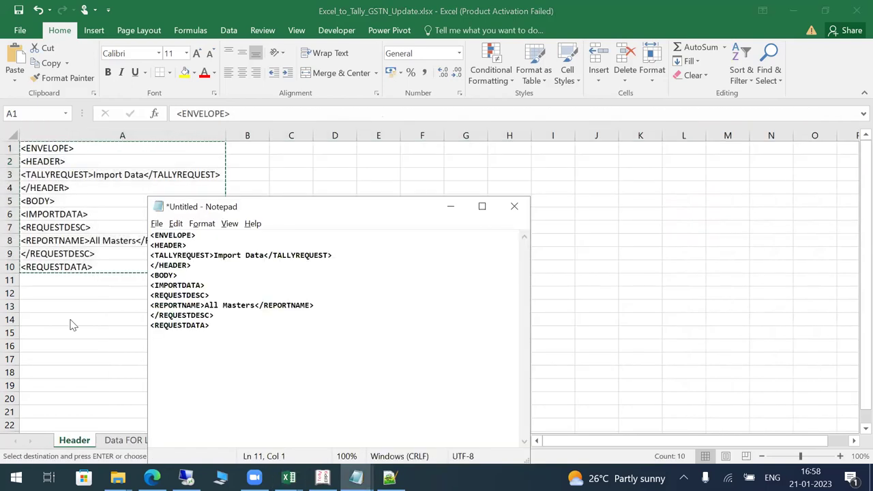
pyautogui.hotkey('alt', 'Tab')
pyautogui.click(149, 440)
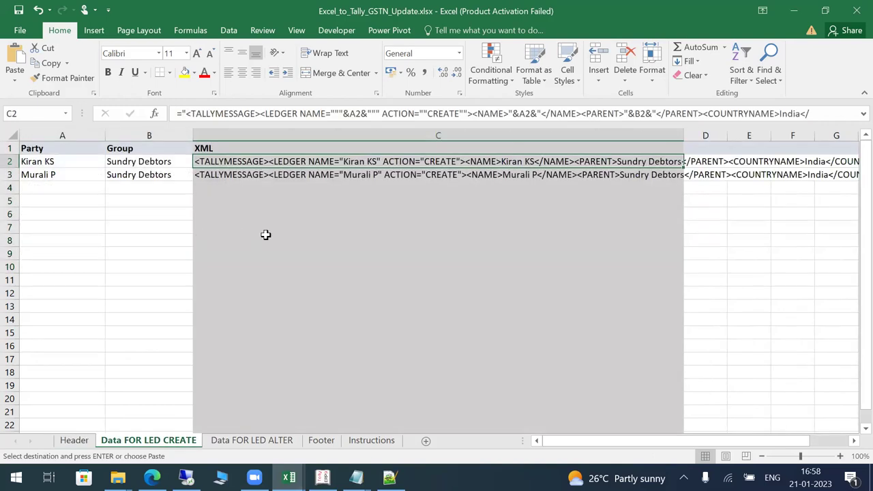
pyautogui.press('Escape')
pyautogui.hotkey('ctrl', 'Home')
pyautogui.press('Down')
pyautogui.press('Down')
pyautogui.press('Down')
pyautogui.press('Down')
pyautogui.press('Up')
pyautogui.press('Up')
pyautogui.press('Up')
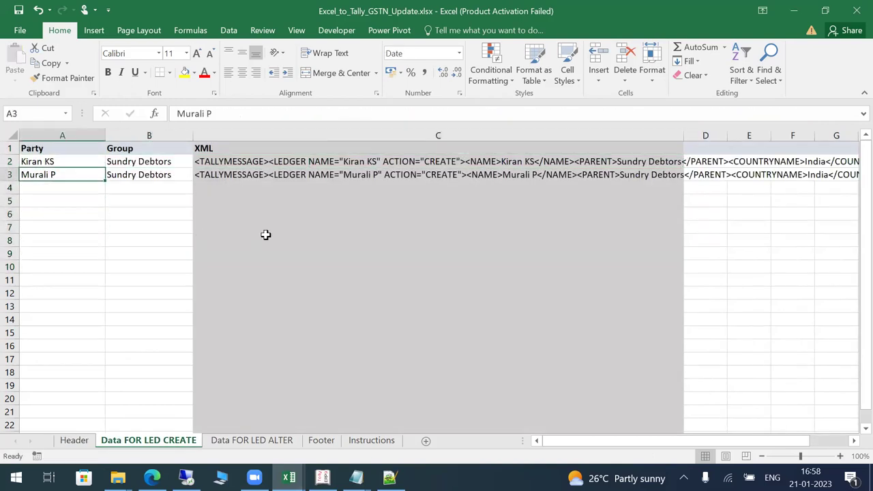
pyautogui.press('Up')
pyautogui.press('Right')
pyautogui.press('Right')
pyautogui.hotkey('shift', 'Down')
pyautogui.hotkey('ctrl', 'c')
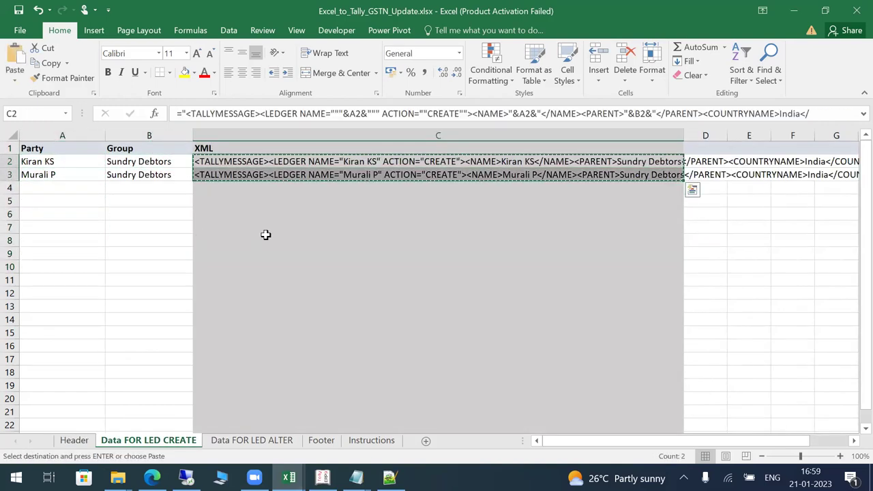
pyautogui.hotkey('alt', 'Tab')
pyautogui.hotkey('ctrl', 'v')
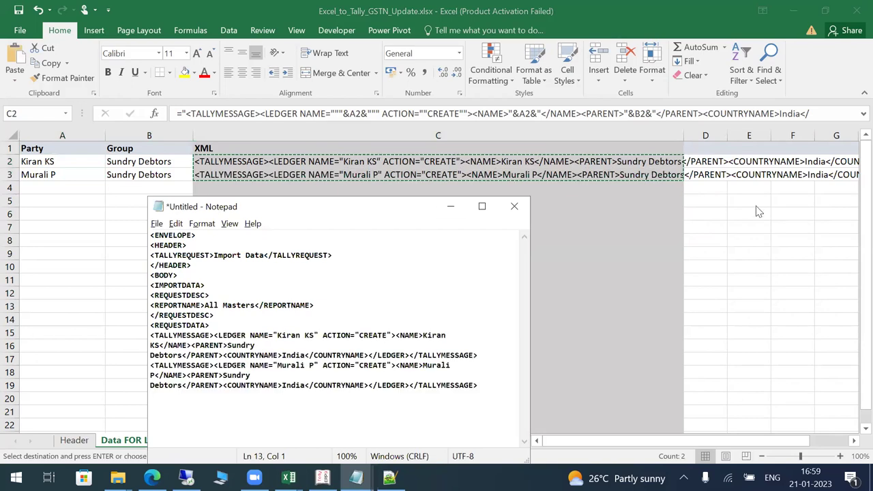
pyautogui.click(483, 207)
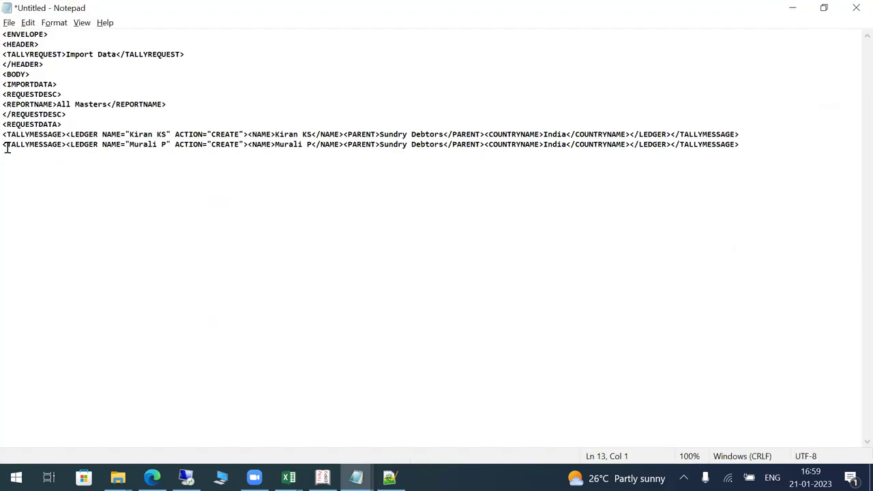
# Append the Footer sheet's four closing tags to the end of the document
pyautogui.hotkey('alt', 'Tab')
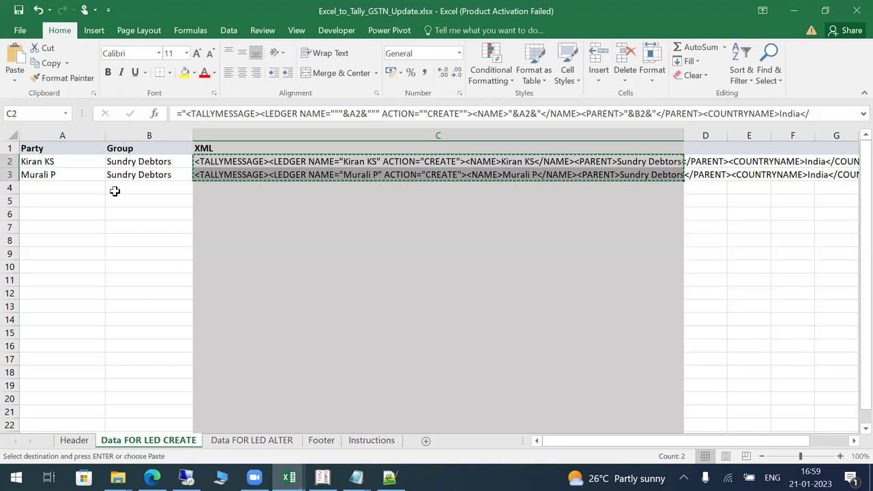
pyautogui.click(322, 441)
pyautogui.click(103, 287)
pyautogui.hotkey('ctrl', 'Up')
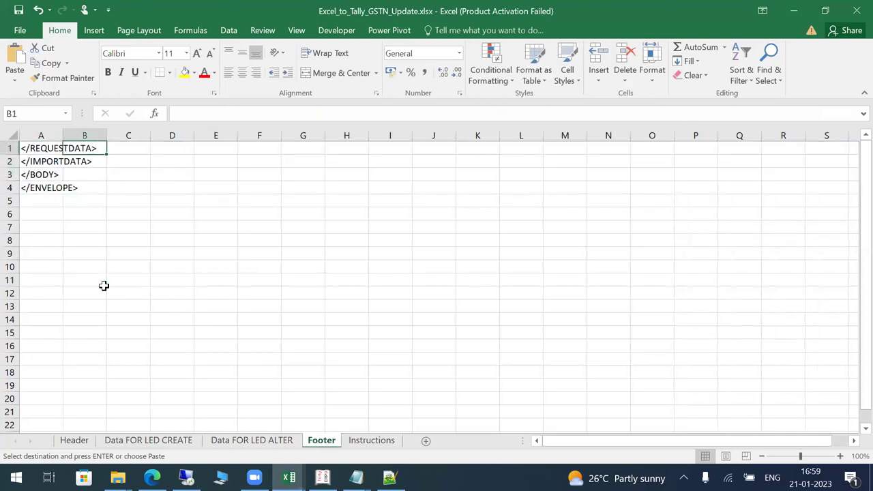
pyautogui.press('Left')
pyautogui.hotkey('ctrl', 'shift', 'Down')
pyautogui.hotkey('ctrl', 'c')
pyautogui.hotkey('alt', 'Tab')
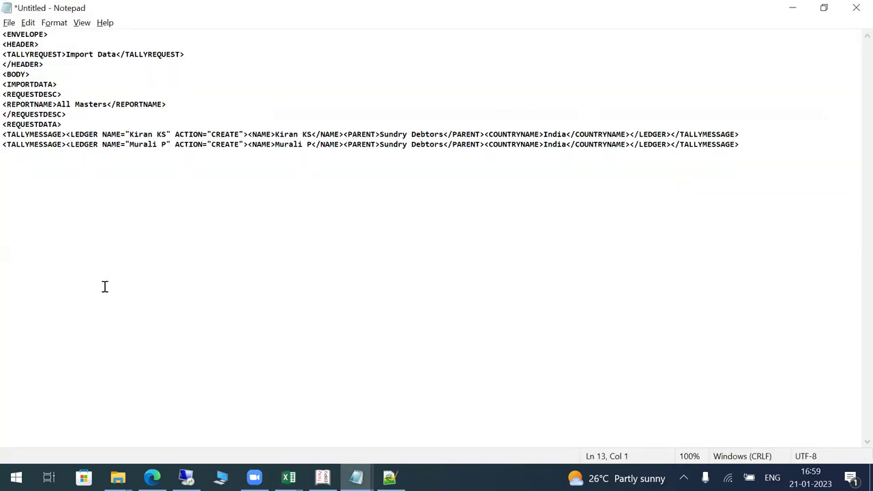
pyautogui.hotkey('ctrl', 'v')
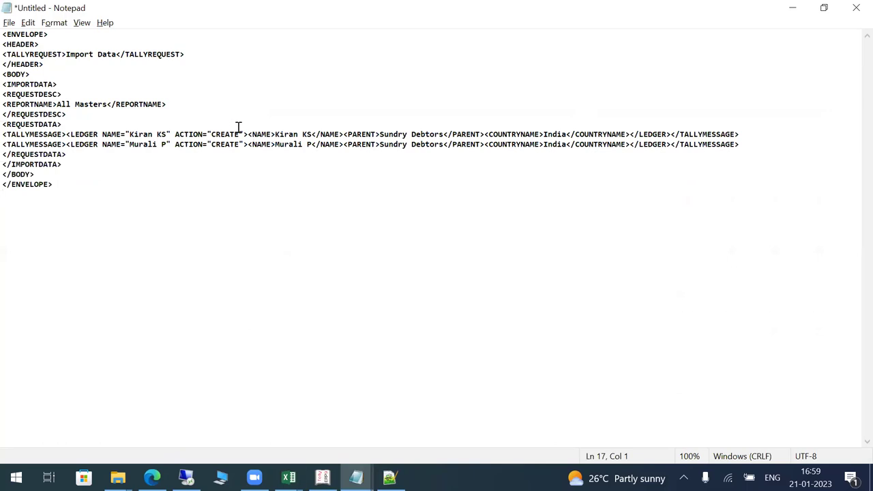
pyautogui.moveTo(175, 135); pyautogui.dragTo(303, 134)
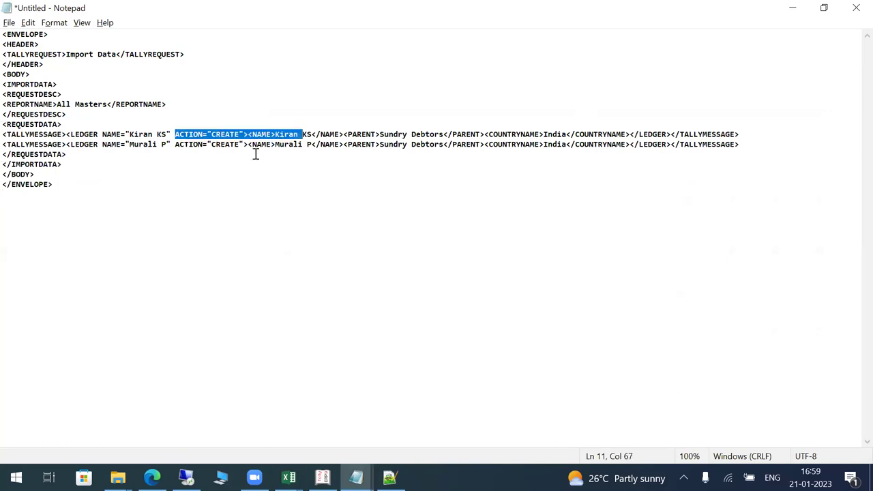
pyautogui.click(237, 134)
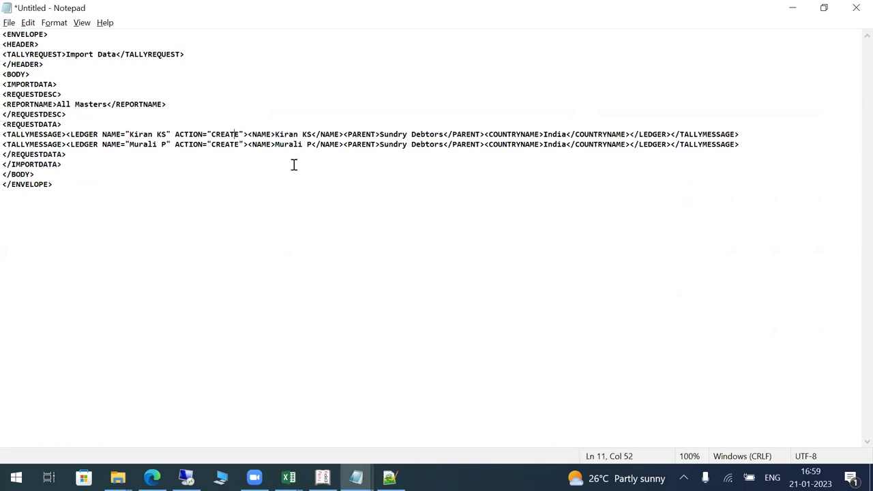
pyautogui.hotkey('ctrl', 'shift', 'Left')
pyautogui.hotkey('ctrl', 'shift', 'Left')
pyautogui.hotkey('ctrl', 'shift', 'Left')
pyautogui.hotkey('ctrl', 'shift', 'Left')
pyautogui.hotkey('shift', 'Right')
pyautogui.hotkey('shift', 'Right')
pyautogui.hotkey('shift', 'Right')
pyautogui.hotkey('shift', 'Right')
pyautogui.hotkey('shift', 'Right')
pyautogui.hotkey('shift', 'Right')
pyautogui.hotkey('shift', 'Right')
pyautogui.hotkey('shift', 'Right')
# Save the Notepad XML as createled.xml on New Volume (F:) and clear windows to the desktop
pyautogui.hotkey('ctrl', 's')
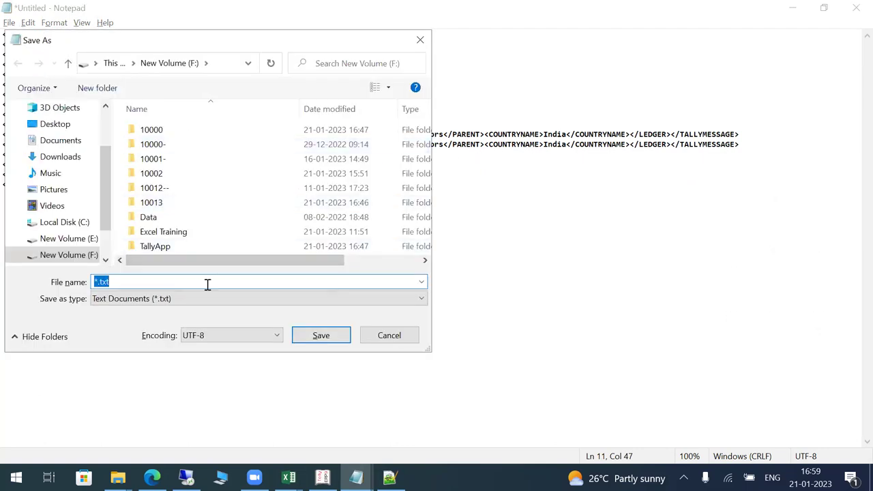
pyautogui.write('createled.xml')
pyautogui.click(319, 333)
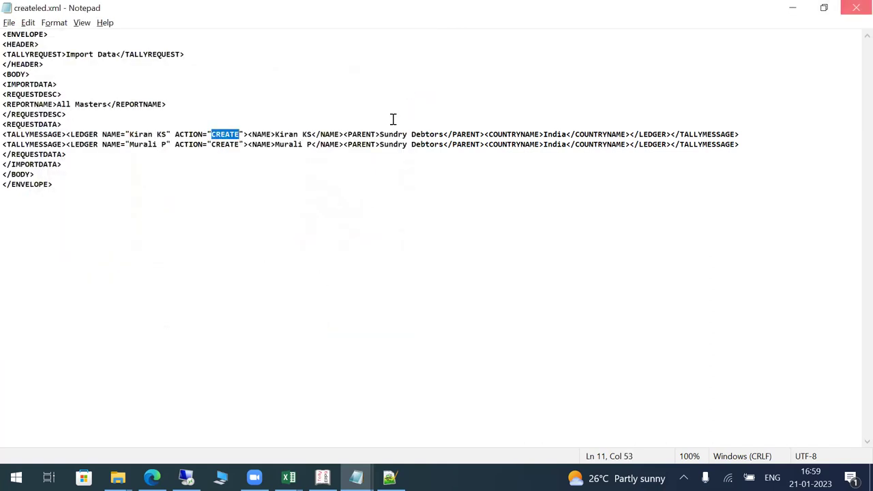
pyautogui.press('super+Down')
pyautogui.press('super+Down')
# Copy the F:\createled.xml file path from File Explorer's address bar
pyautogui.press('super+r')
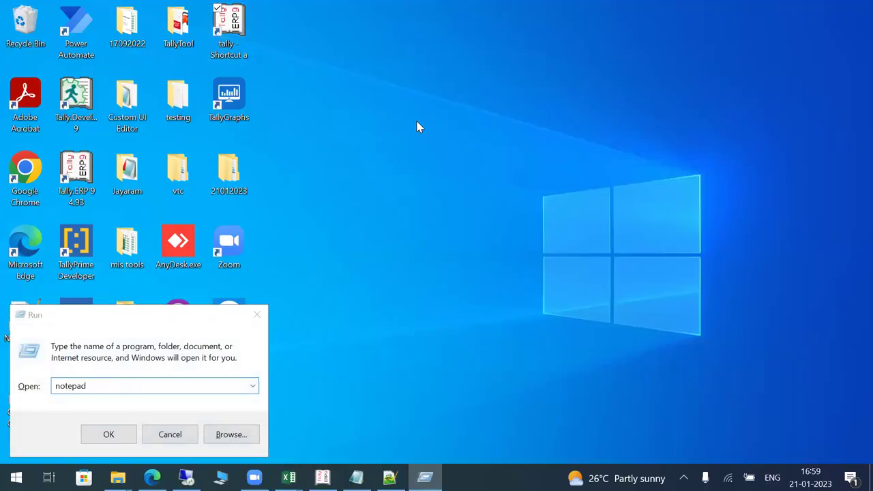
pyautogui.press('super+e')
pyautogui.click(366, 309)
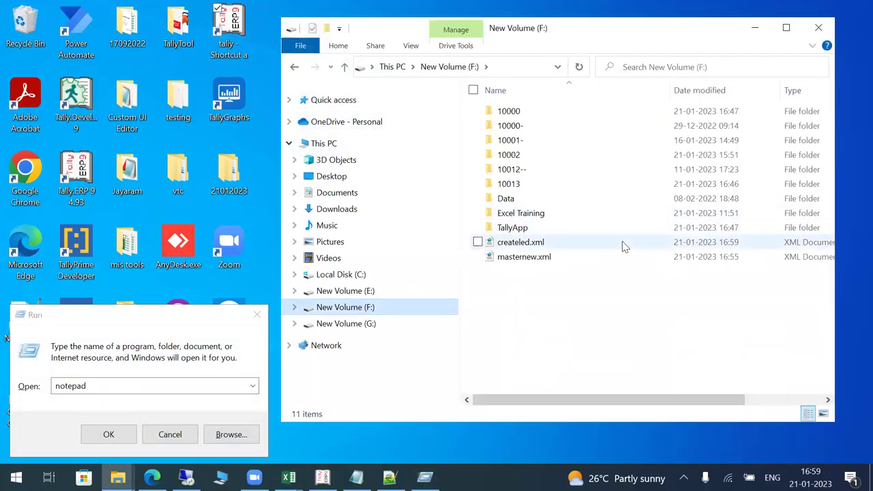
pyautogui.hotkey('alt', 'd')
pyautogui.write('F:\\cr')
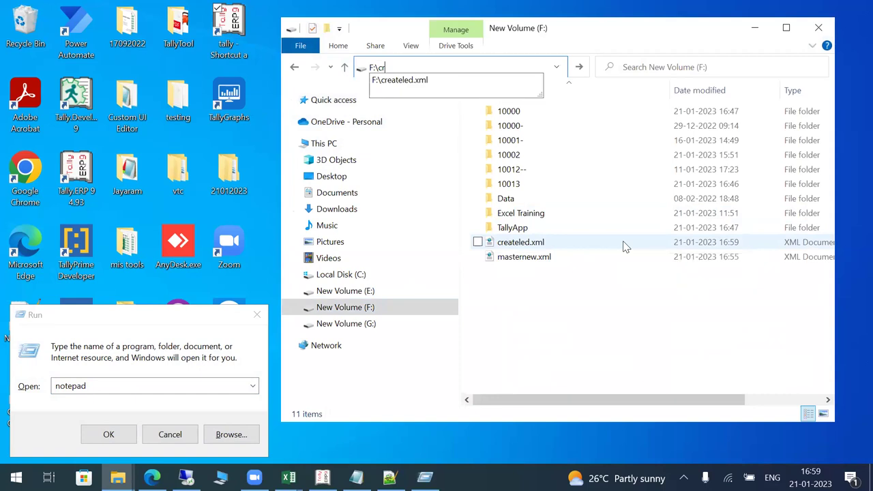
pyautogui.press('Down')
pyautogui.hotkey('shift', 'Left')
pyautogui.hotkey('shift', 'Left')
pyautogui.hotkey('shift', 'Left')
pyautogui.hotkey('shift', 'Left')
pyautogui.hotkey('shift', 'Left')
pyautogui.hotkey('shift', 'Left')
pyautogui.hotkey('shift', 'Left')
pyautogui.hotkey('shift', 'Left')
pyautogui.hotkey('shift', 'Left')
pyautogui.hotkey('shift', 'Left')
pyautogui.hotkey('shift', 'Left')
pyautogui.hotkey('shift', 'Left')
pyautogui.hotkey('shift', 'Left')
pyautogui.hotkey('shift', 'Left')
pyautogui.hotkey('shift', 'Left')
pyautogui.hotkey('shift', 'Left')
pyautogui.press('Escape')
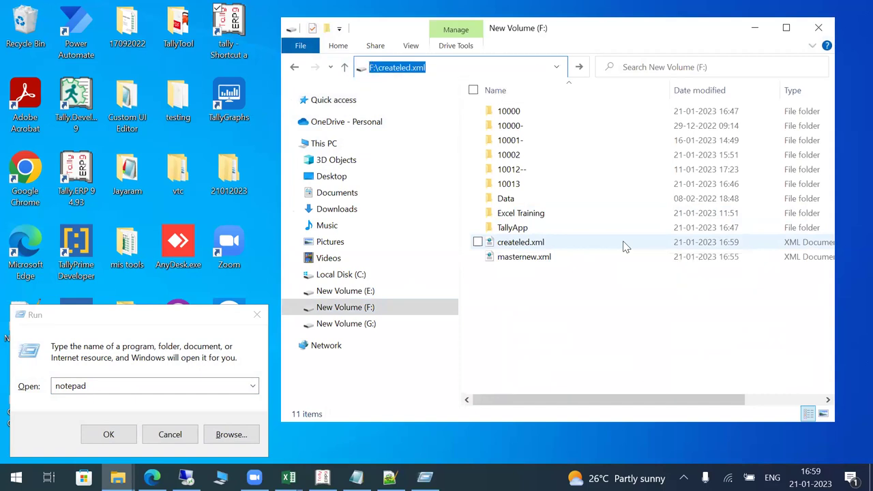
pyautogui.press('Escape')
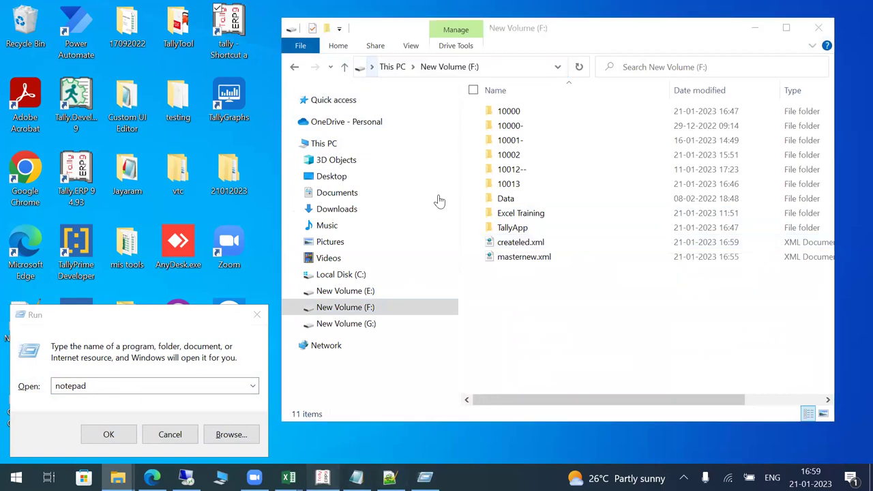
# Import masters in Tally from F:\createled.xml with Ignore Duplicates treatment
pyautogui.hotkey('alt', 'Tab')
pyautogui.press('Escape')
pyautogui.press('Escape')
pyautogui.press('o')
pyautogui.press('Escape')
pyautogui.press('Down')
pyautogui.press('Up')
pyautogui.press('Down')
pyautogui.press('o')
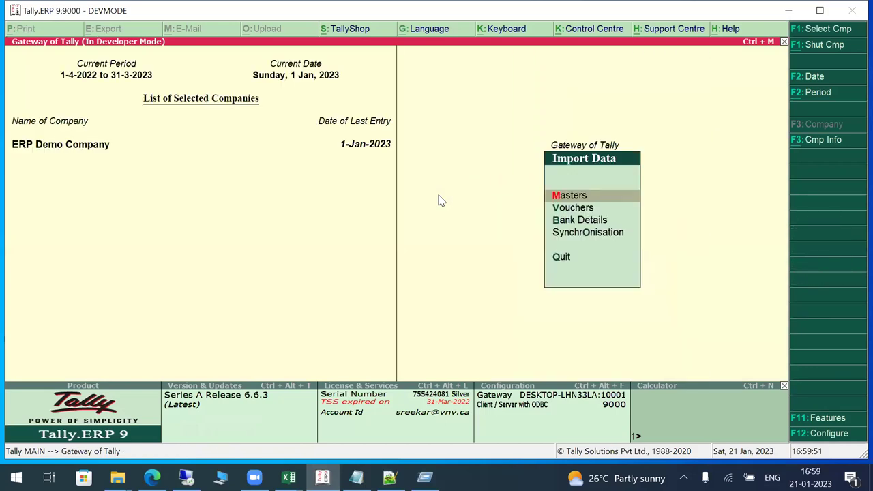
pyautogui.press('Return')
pyautogui.hotkey('ctrl', 'alt', 'v')
pyautogui.press('Return')
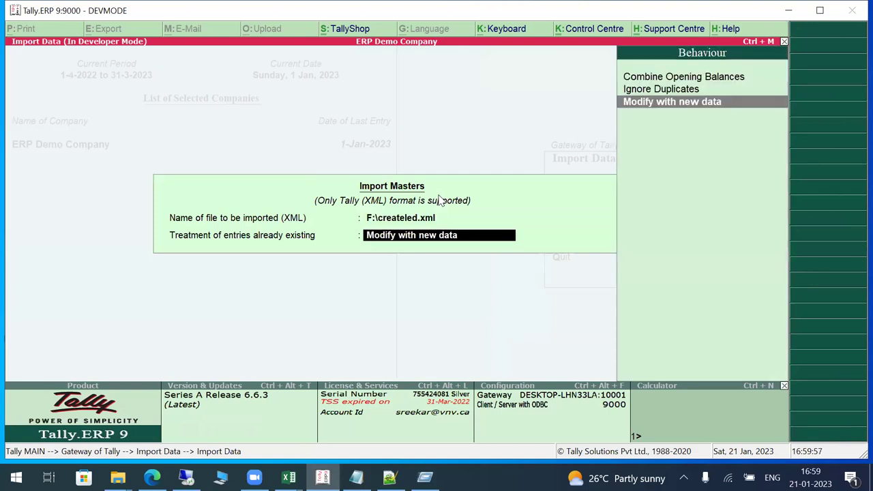
pyautogui.press('Up')
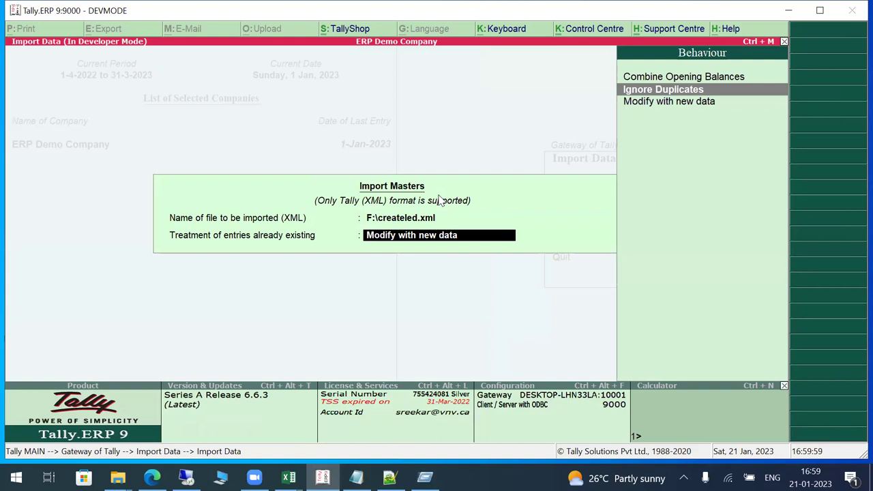
pyautogui.press('Escape')
pyautogui.press('Escape')
# Display Tally's ledger list via Accounts Info > Ledgers, then close File Explorer
pyautogui.press('a')
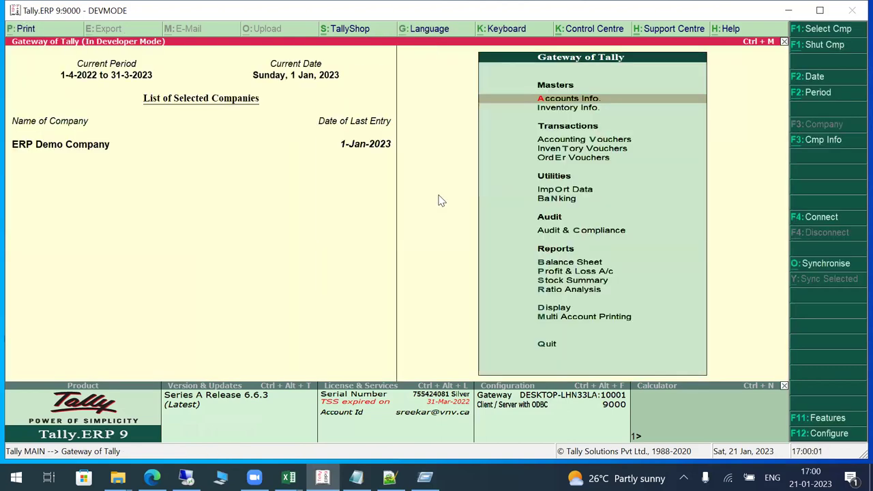
pyautogui.press('l')
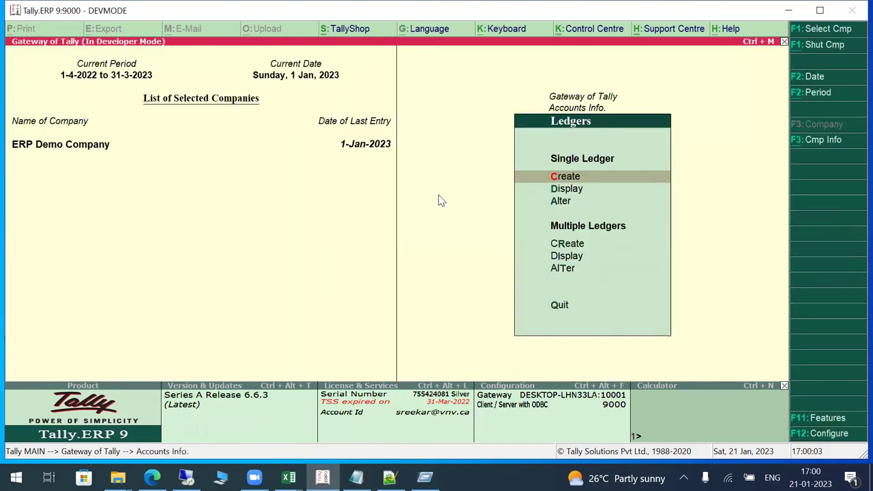
pyautogui.press('a')
pyautogui.press('super+e')
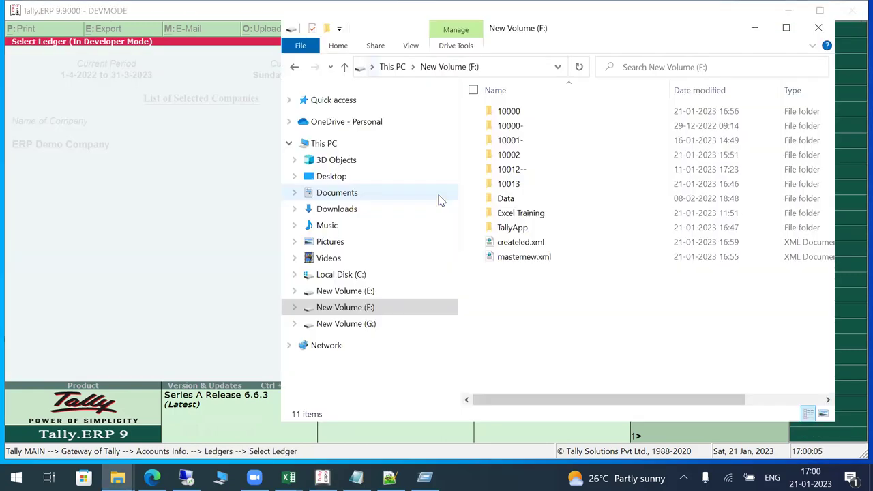
pyautogui.hotkey('alt', 'space')
pyautogui.press('c')
pyautogui.press('super+r')
pyautogui.hotkey('alt', 'space')
# Close the Run box, deselect the GSTN workbook's XML cells, and switch to Book1
pyautogui.press('c')
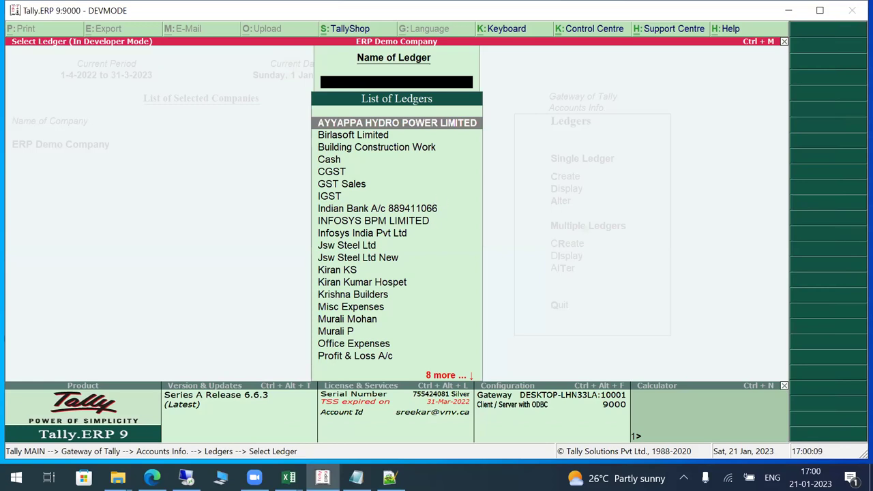
pyautogui.moveTo(288, 478)
pyautogui.click(347, 427)
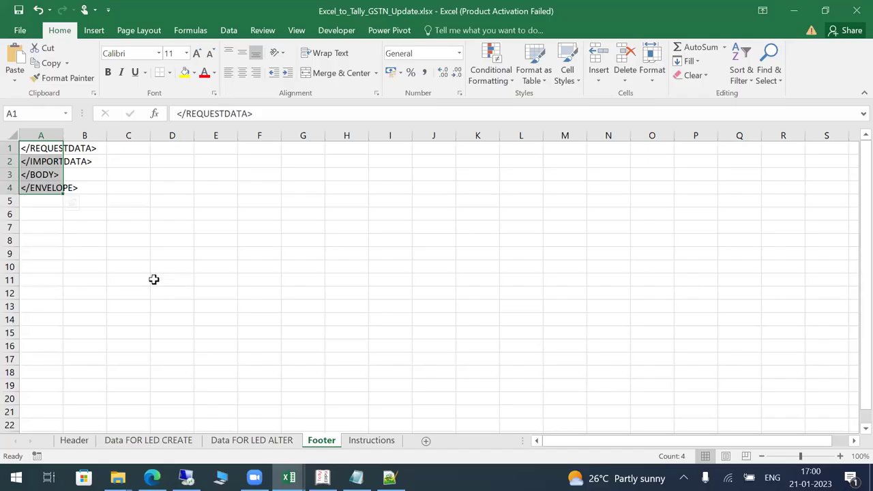
pyautogui.hotkey('ctrl', 'pageup')
pyautogui.hotkey('ctrl', 'pageup')
pyautogui.click(81, 304)
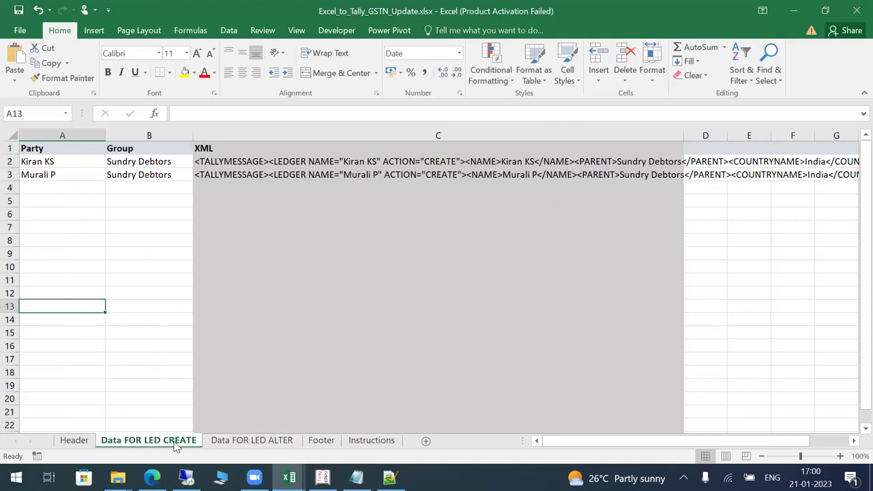
pyautogui.click(288, 477)
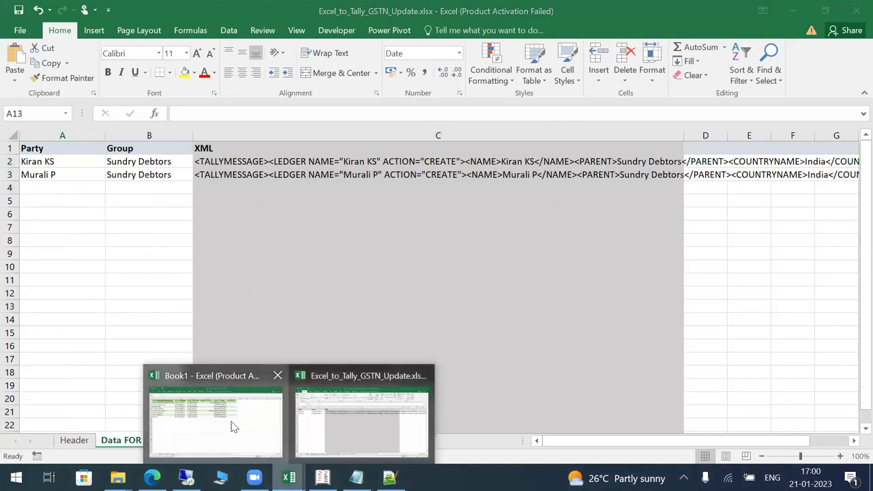
pyautogui.click(232, 424)
pyautogui.rightClick(179, 144)
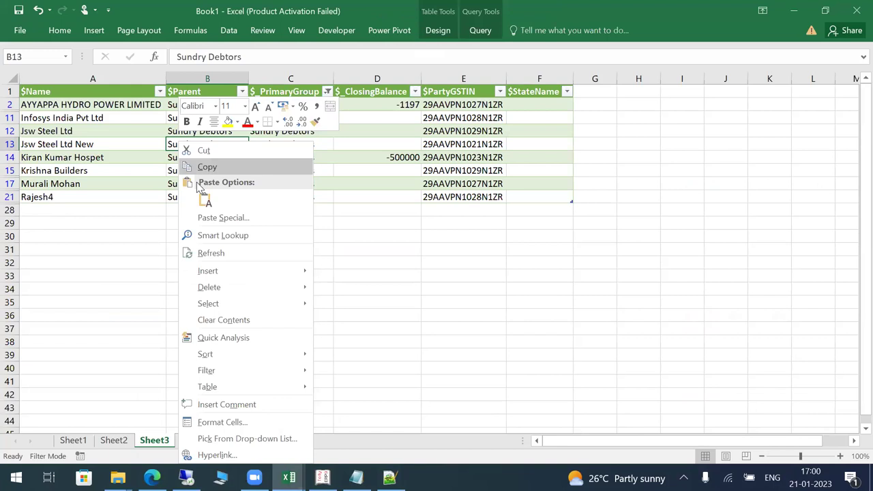
pyautogui.click(224, 252)
pyautogui.click(211, 141)
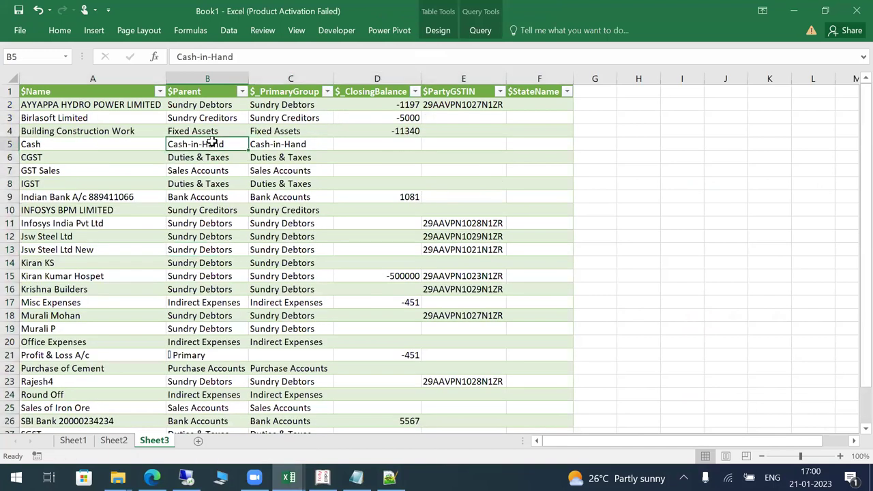
pyautogui.press('Left')
pyautogui.hotkey('ctrl', 'Down')
pyautogui.press('Up')
pyautogui.press('Up')
pyautogui.press('Up')
pyautogui.press('Up')
pyautogui.press('Up')
pyautogui.press('Up')
pyautogui.press('Up')
pyautogui.press('Up')
pyautogui.press('Up')
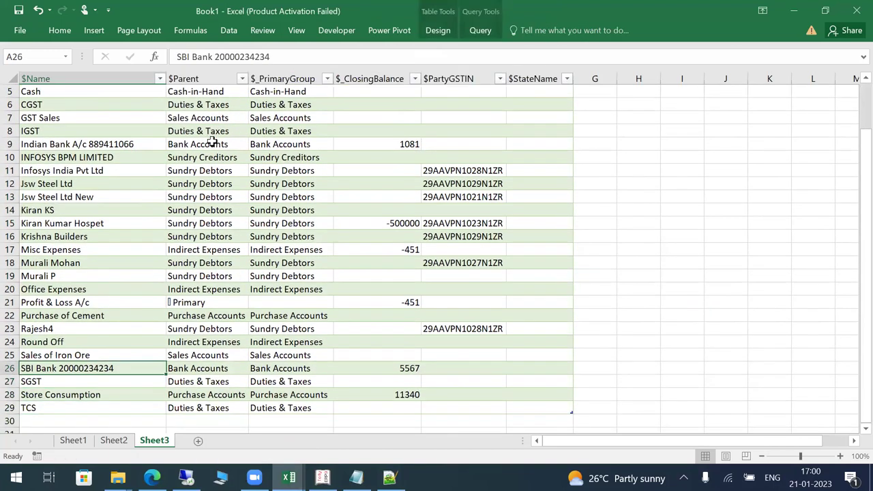
pyautogui.press('Up')
pyautogui.press('Up')
pyautogui.press('Up')
pyautogui.press('Up')
pyautogui.press('Up')
pyautogui.press('Up')
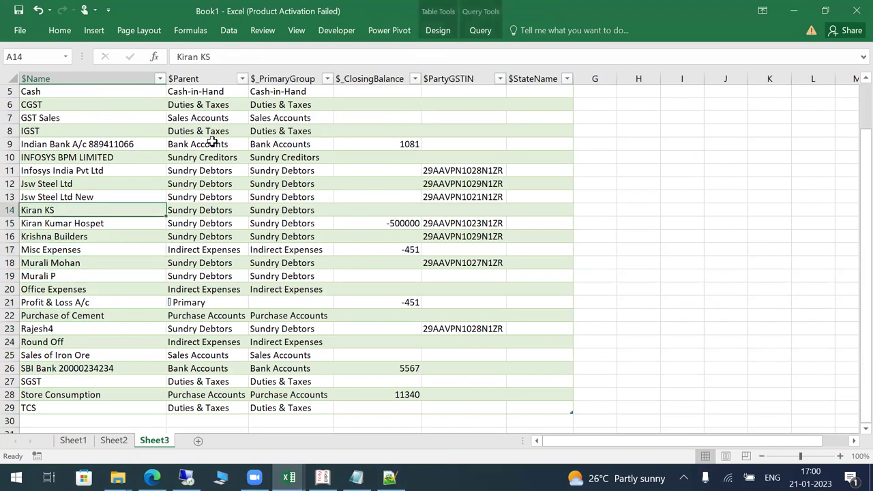
pyautogui.hotkey('shift', 'space')
pyautogui.hotkey('alt', 'h')
pyautogui.press('h')
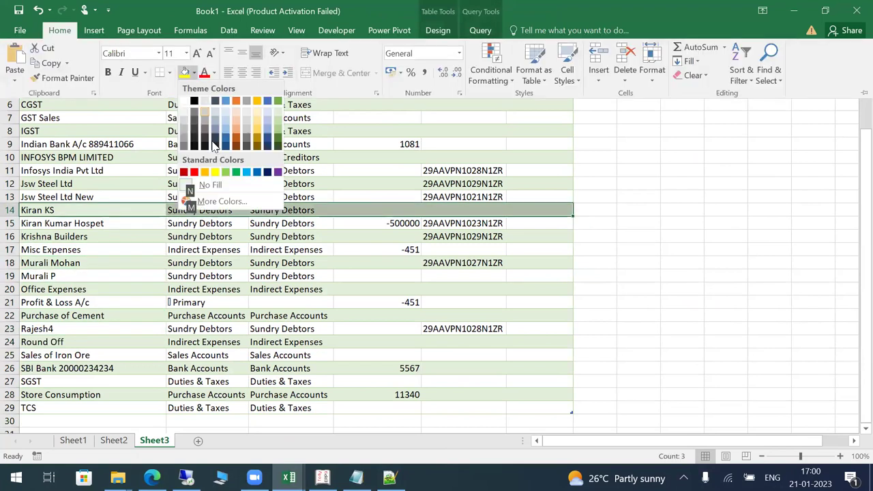
pyautogui.press('Return')
pyautogui.press('Down')
pyautogui.press('Down')
pyautogui.press('Down')
pyautogui.press('Down')
pyautogui.press('Down')
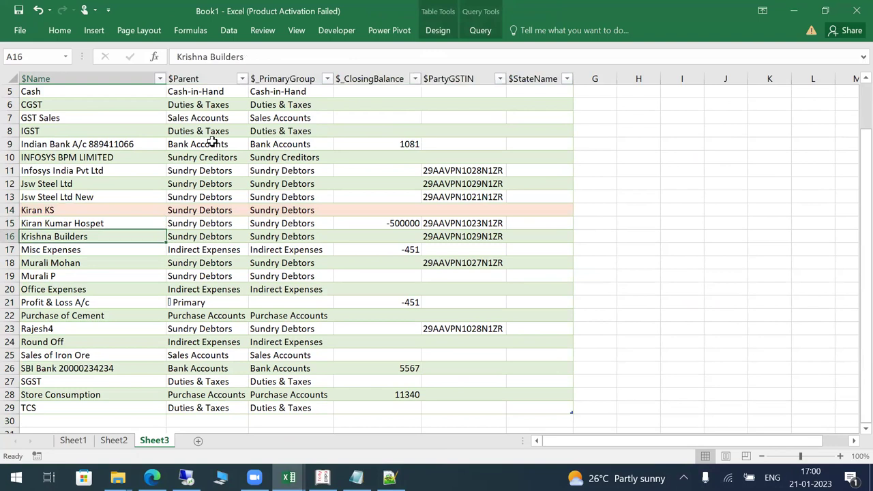
pyautogui.hotkey('shift', 'Right')
pyautogui.hotkey('shift', 'Right')
pyautogui.hotkey('shift', 'Right')
pyautogui.hotkey('shift', 'Right')
pyautogui.hotkey('shift', 'Right')
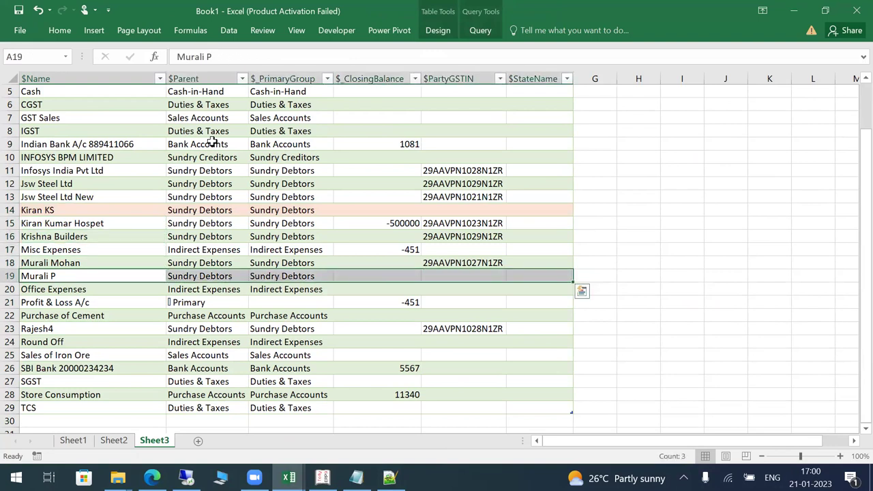
pyautogui.hotkey('alt', 'h')
pyautogui.press('h')
pyautogui.press('Return')
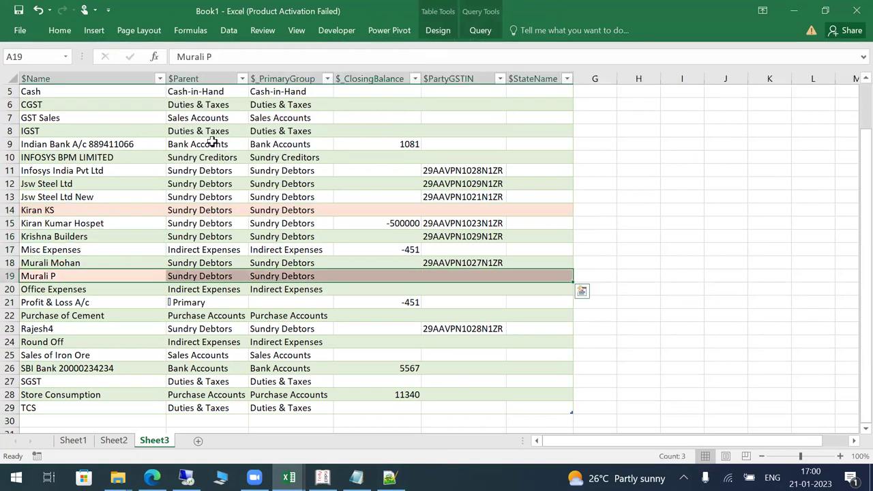
pyautogui.hotkey('ctrl', 's')
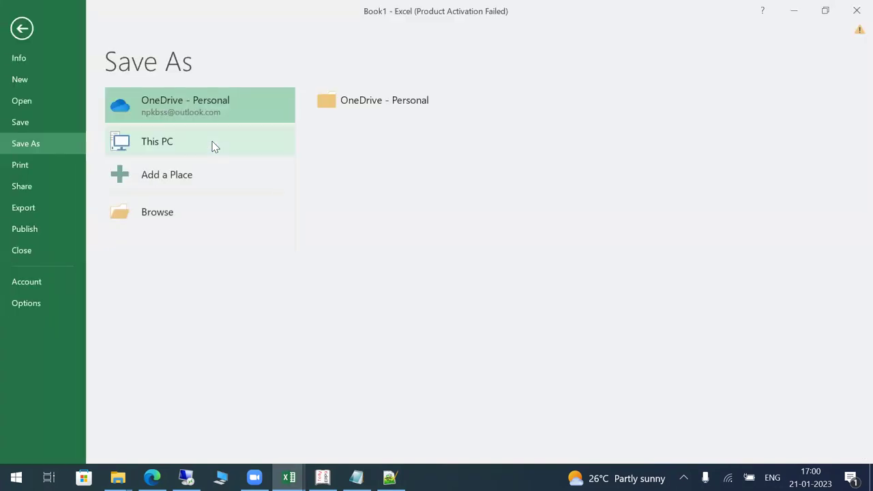
pyautogui.press('Escape')
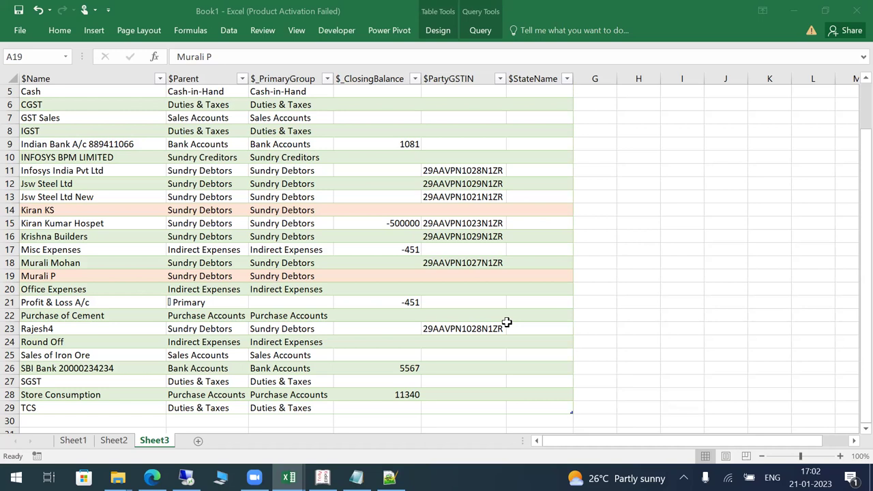
pyautogui.click(645, 224)
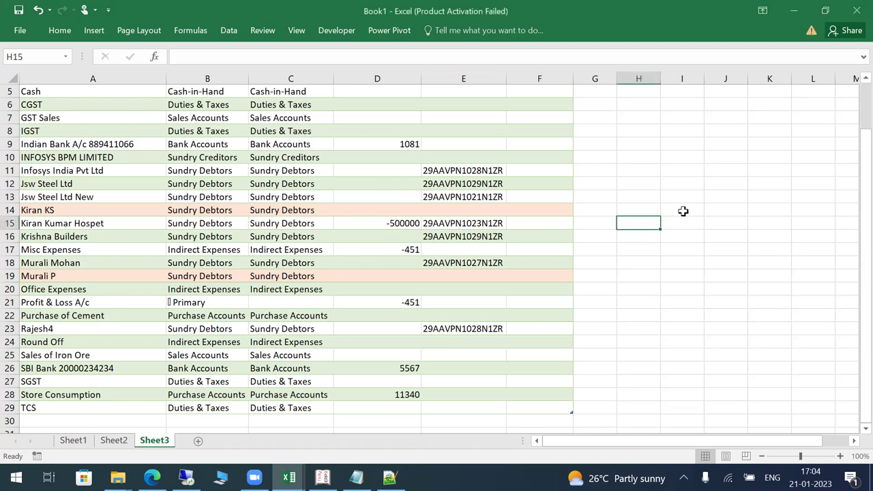
# Return to the top of the Sheet3 ledger table and open the workbook's Save As page
pyautogui.hotkey('ctrl', 's')
pyautogui.press('Escape')
pyautogui.hotkey('ctrl', 'Up')
pyautogui.hotkey('ctrl', 'Left')
pyautogui.hotkey('ctrl', 'Left')
pyautogui.press('Down')
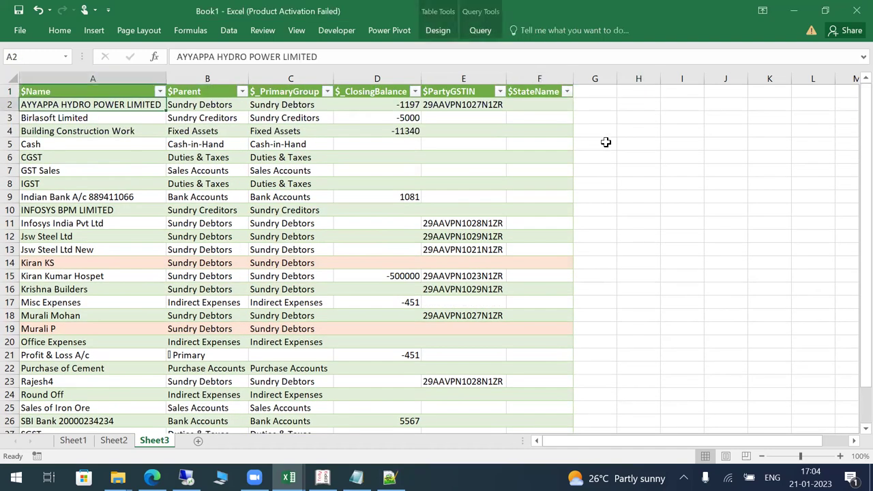
pyautogui.hotkey('ctrl', 's')
pyautogui.press('Escape')
pyautogui.hotkey('ctrl', 's')
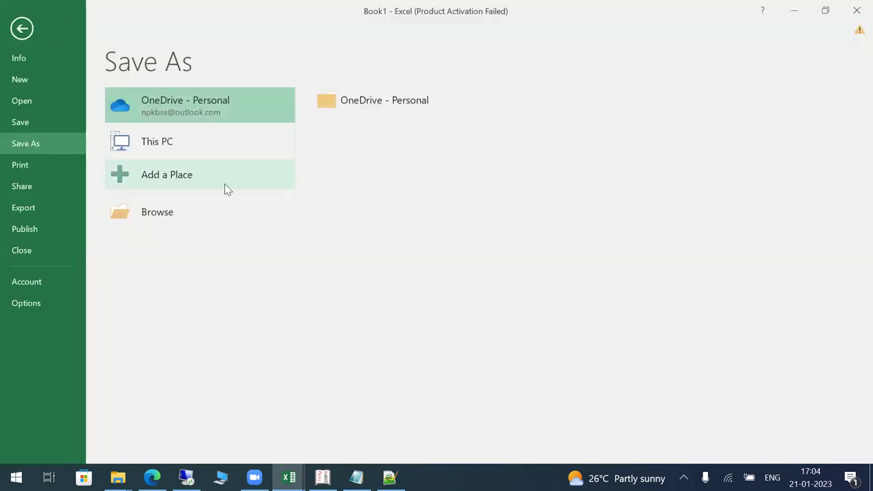
# Choose the Desktop's 21012023 folder as the save location
pyautogui.click(151, 220)
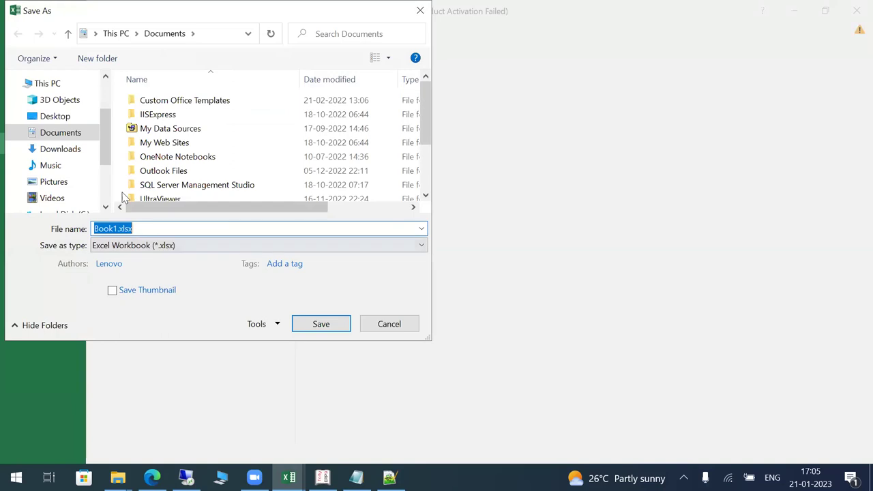
pyautogui.click(85, 118)
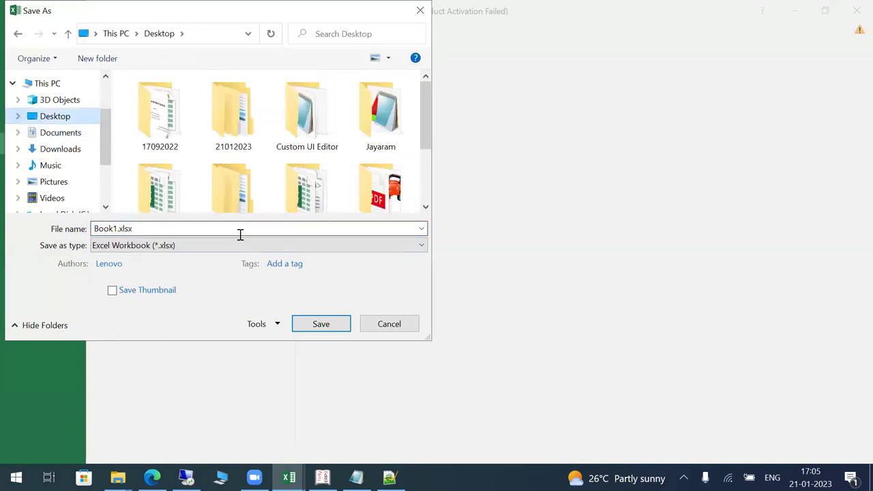
pyautogui.doubleClick(228, 132)
# Name the workbook Ledmasterextroctor.xlsx and save it
pyautogui.click(150, 226)
pyautogui.press('Home')
pyautogui.press('Right')
pyautogui.press('Right')
pyautogui.press('Right')
pyautogui.press('Right')
pyautogui.press('Right')
pyautogui.hotkey('shift', 'Home')
pyautogui.write('Led')
pyautogui.write('master')
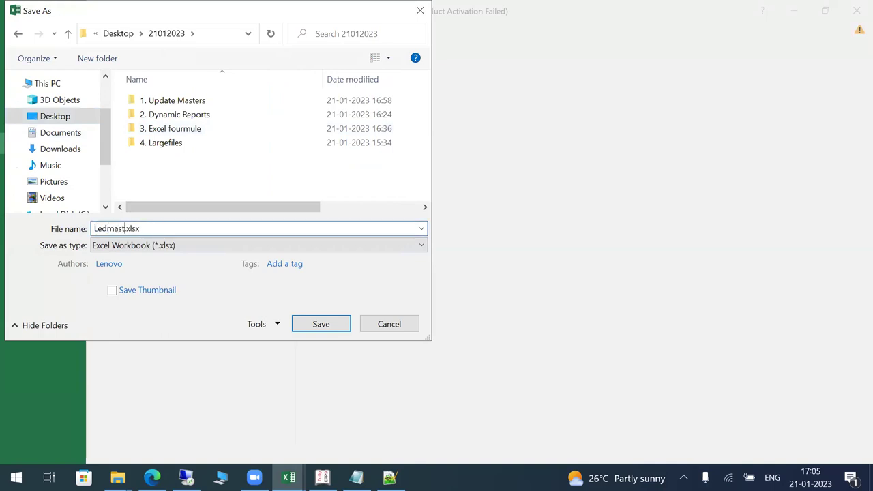
pyautogui.write('exto')
pyautogui.press('BackSpace')
pyautogui.press('BackSpace')
pyautogui.write('troc')
pyautogui.press('BackSpace')
pyautogui.press('BackSpace')
pyautogui.write('actor')
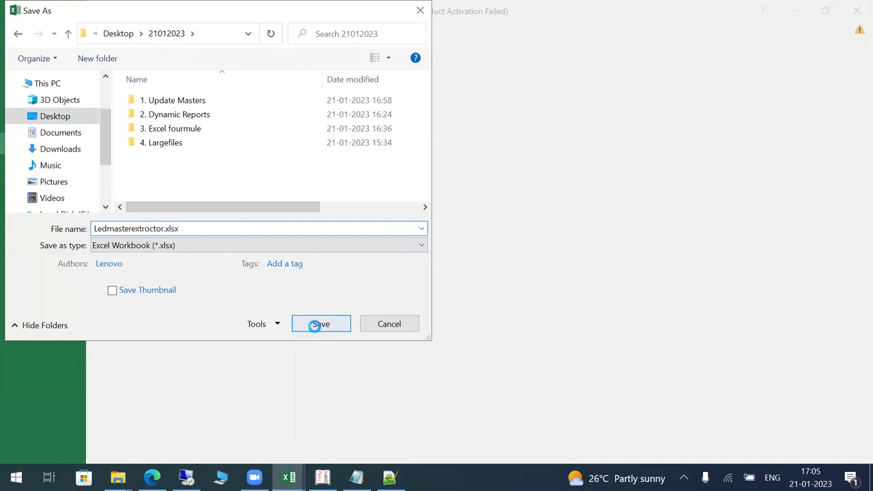
pyautogui.click(318, 323)
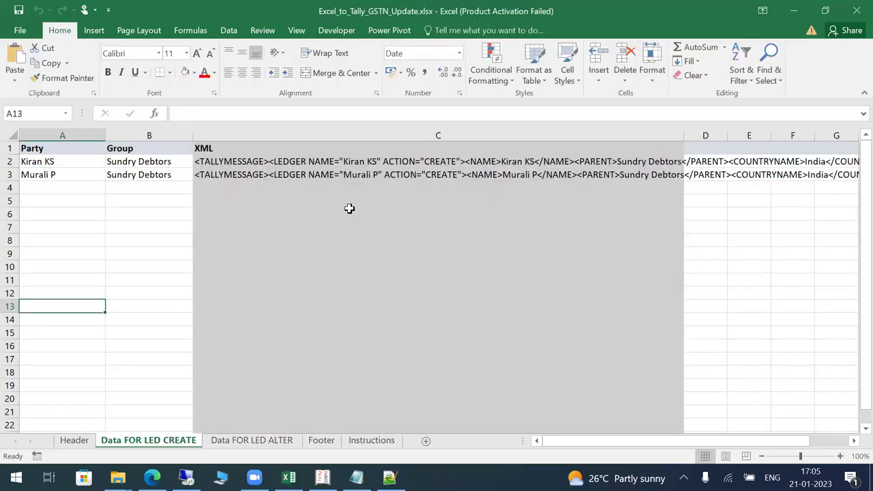
# Close Excel, shut the current Tally company, and load the Bills Outstanding demo company
pyautogui.click(350, 209)
pyautogui.hotkey('alt', 'space')
pyautogui.press('c')
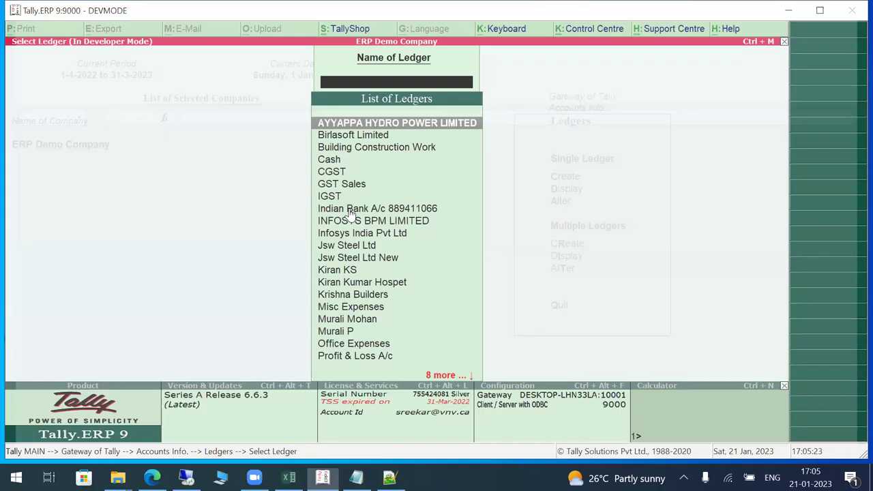
pyautogui.press('Escape')
pyautogui.press('Escape')
pyautogui.press('Escape')
pyautogui.press('Escape')
pyautogui.hotkey('alt', 'F1')
pyautogui.press('Return')
pyautogui.press('Return')
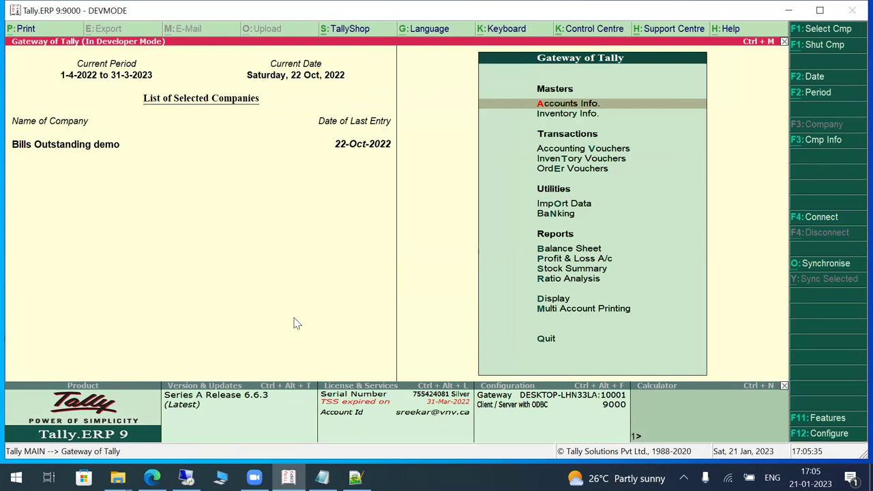
# Launch Excel from the Windows Run prompt with 'excel'
pyautogui.press('super+r')
pyautogui.write('excel')
pyautogui.press('Return')
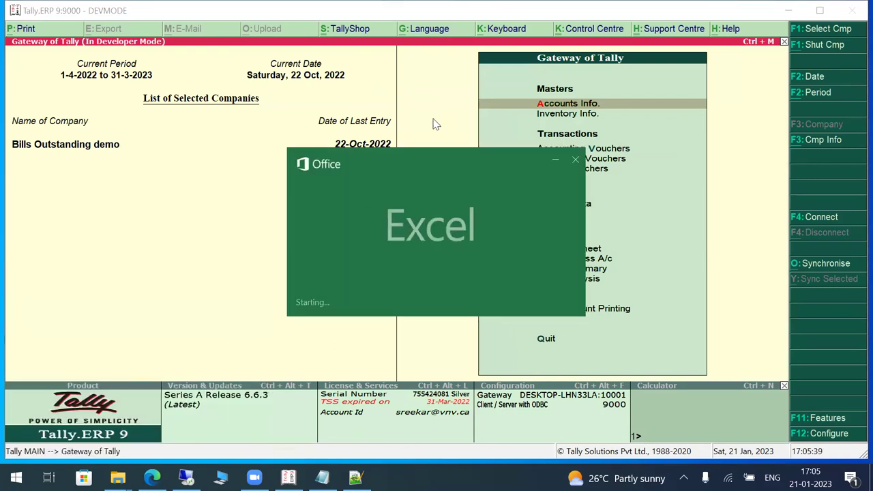
# Start a blank workbook, close the extra Explorer windows, and dismiss the Office activation notice
pyautogui.click(330, 138)
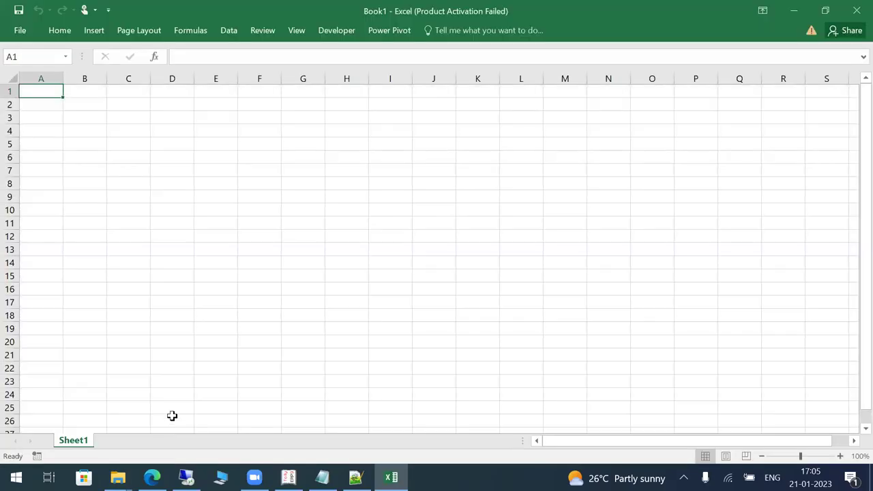
pyautogui.moveTo(118, 478)
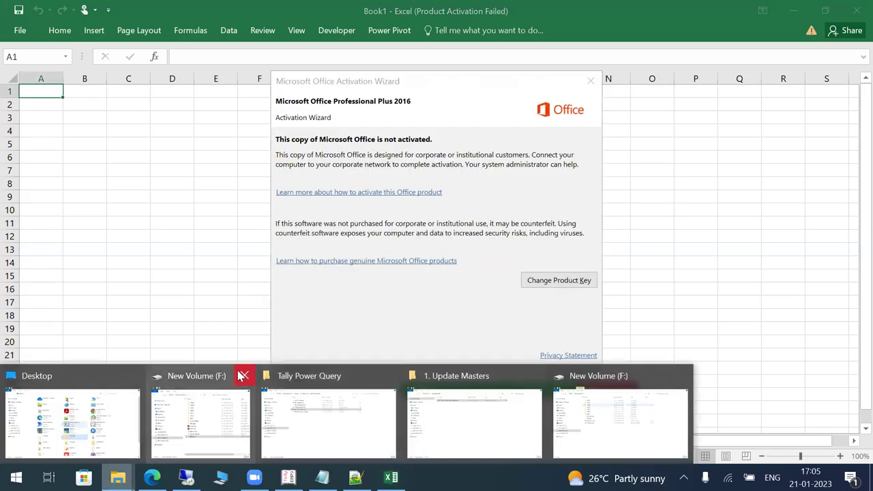
pyautogui.click(242, 376)
pyautogui.click(240, 375)
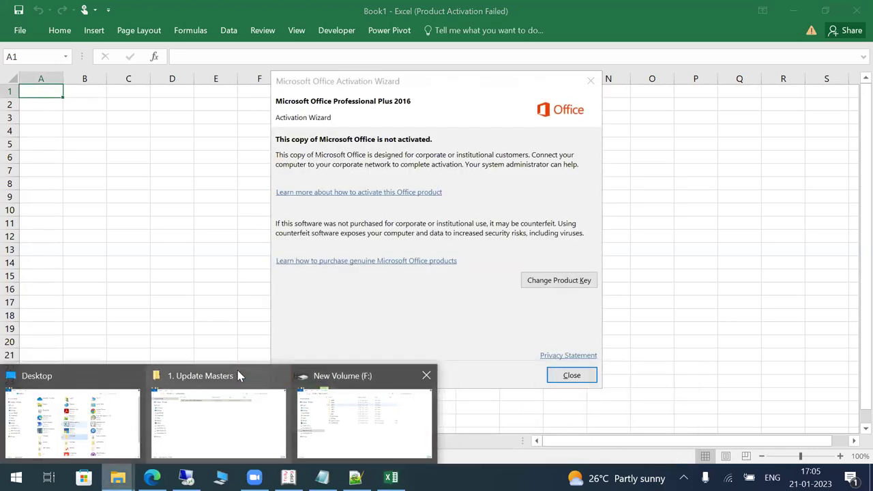
pyautogui.press('Return')
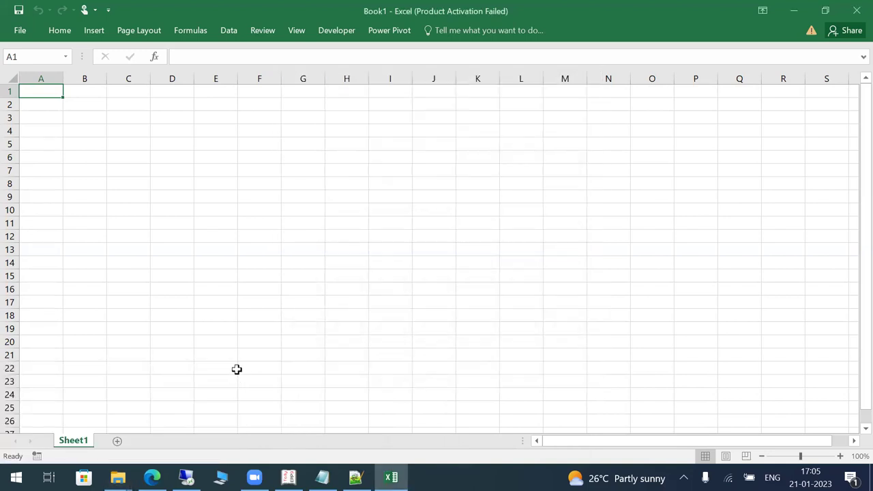
# Bring up the 1. Update Masters Explorer window and go up to 21012023
pyautogui.click(118, 478)
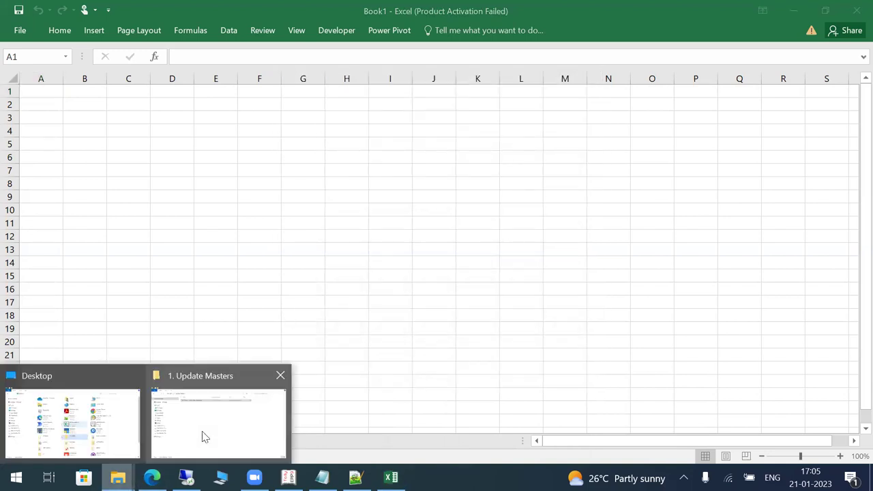
pyautogui.click(202, 431)
pyautogui.hotkey('alt', 'Up')
# Open soap.txt from the 2. Dynamic Reports folder in a maximized Notepad window
pyautogui.press('Down')
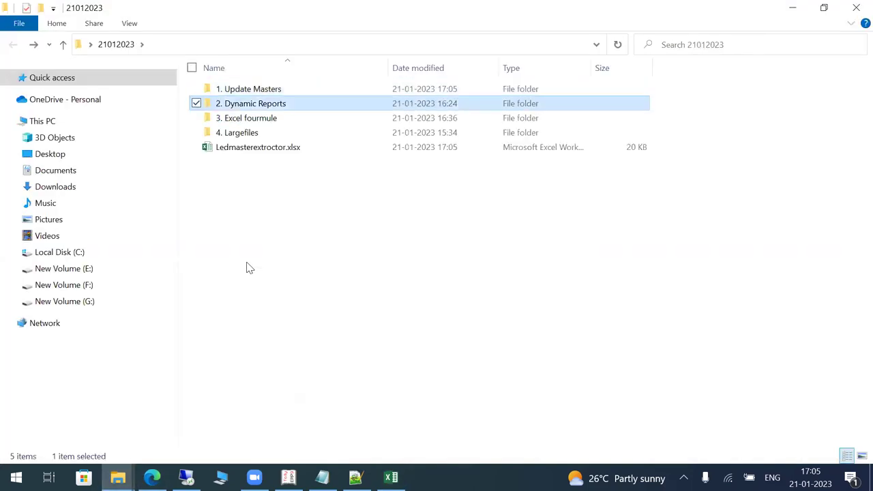
pyautogui.press('Return')
pyautogui.press('Down')
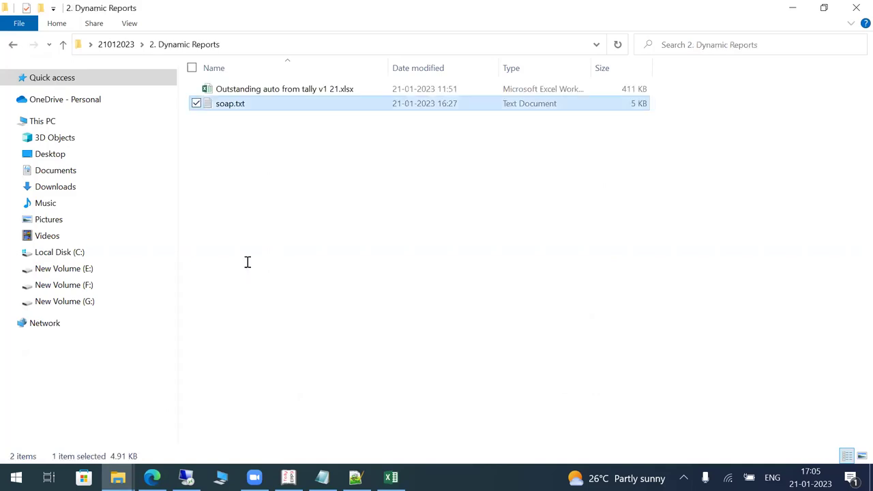
pyautogui.press('Return')
pyautogui.hotkey('alt', 'space')
pyautogui.press('x')
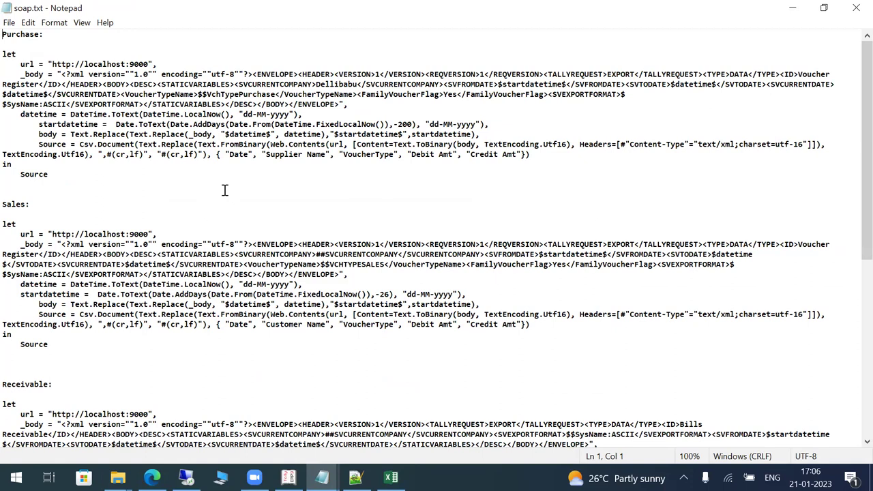
# Select the Purchase query block from let through Source in soap.txt
pyautogui.moveTo(58, 173); pyautogui.dragTo(7, 55)
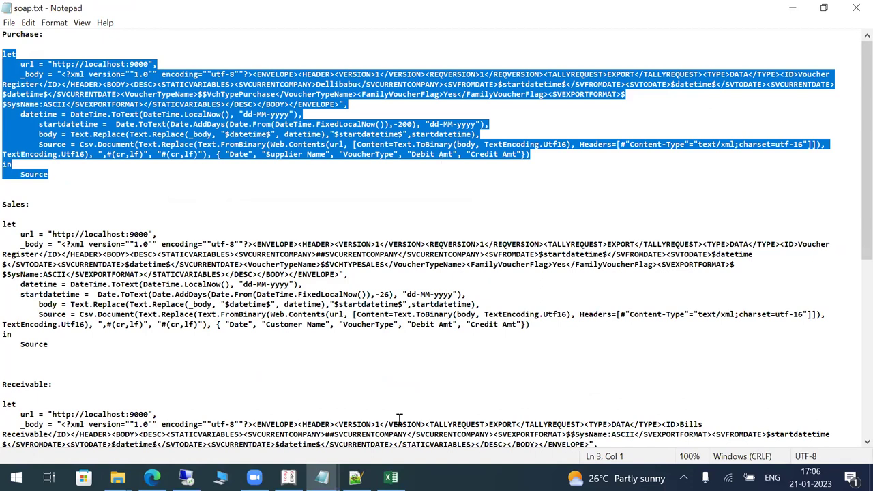
# Switch back to the blank Book1 workbook and show its Data tab
pyautogui.click(391, 478)
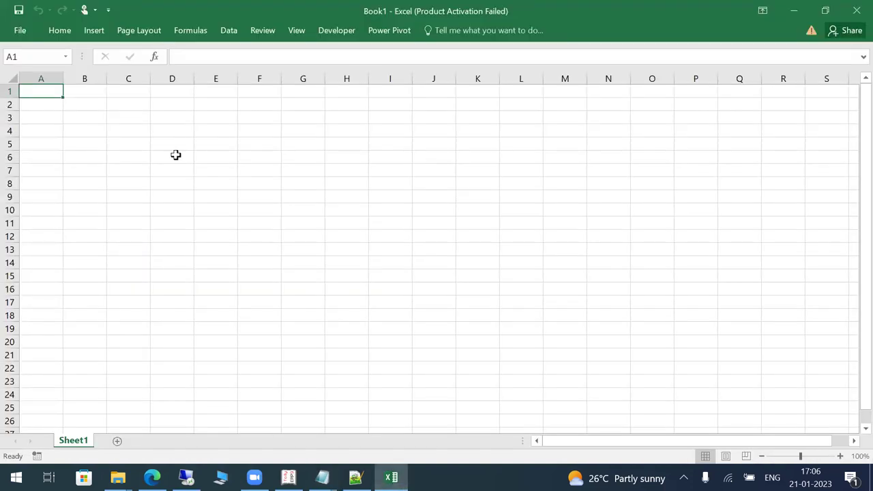
pyautogui.click(229, 31)
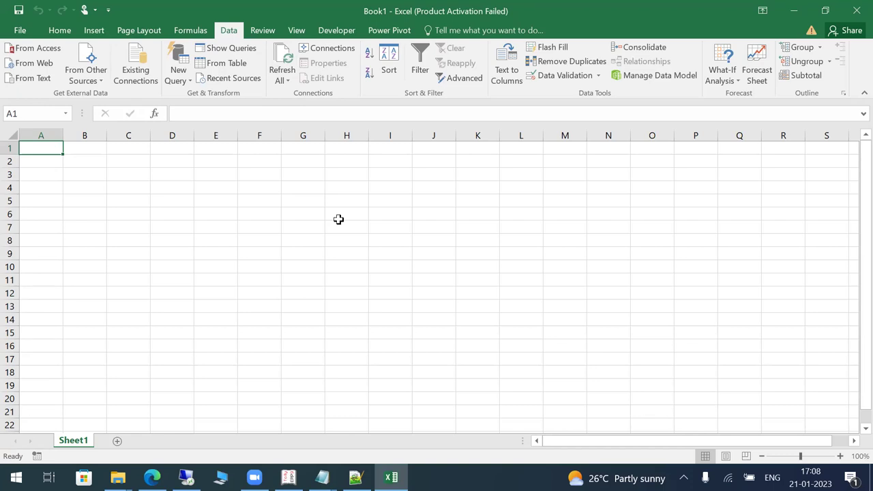
# Try a new query from an ODBC source, then cancel the ODBC dialog
pyautogui.click(187, 79)
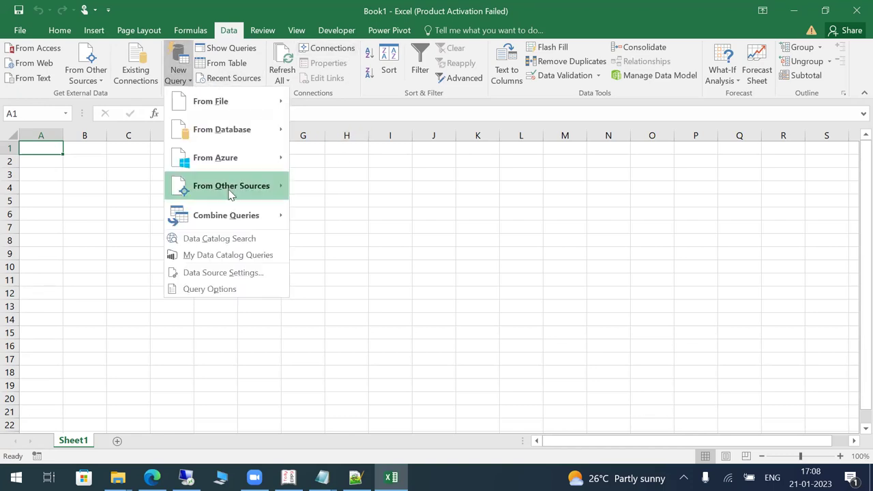
pyautogui.moveTo(240, 190)
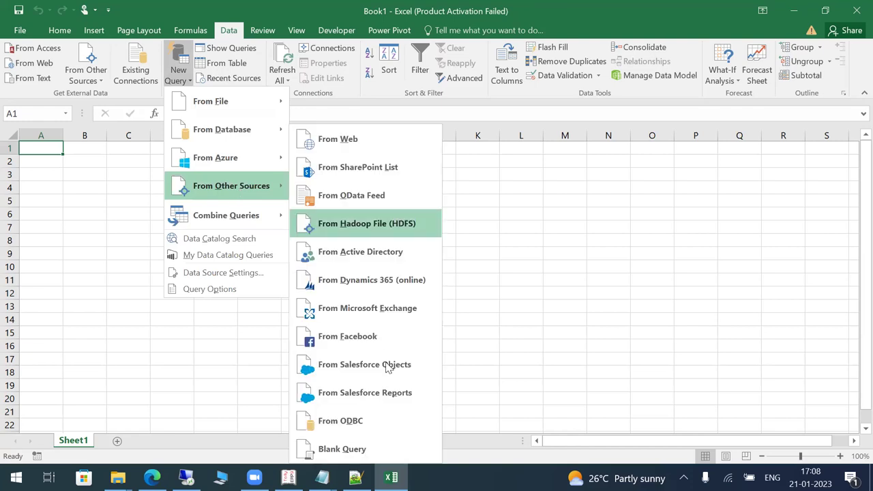
pyautogui.click(340, 414)
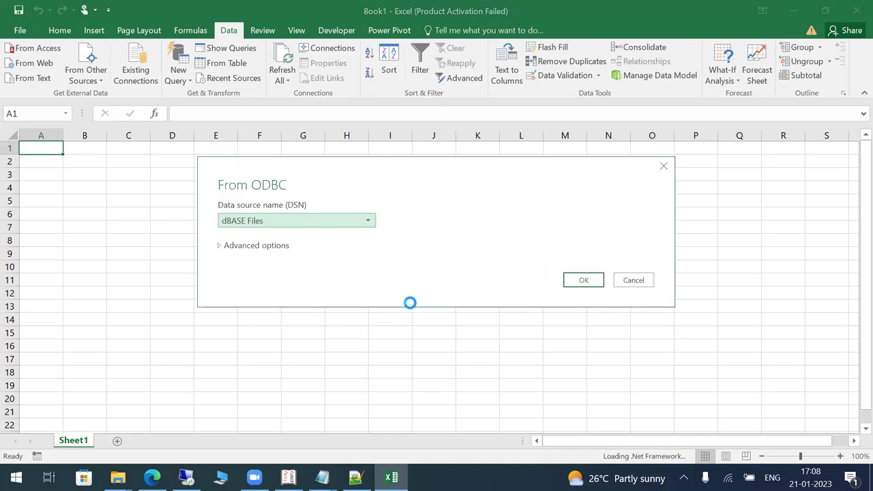
pyautogui.click(634, 282)
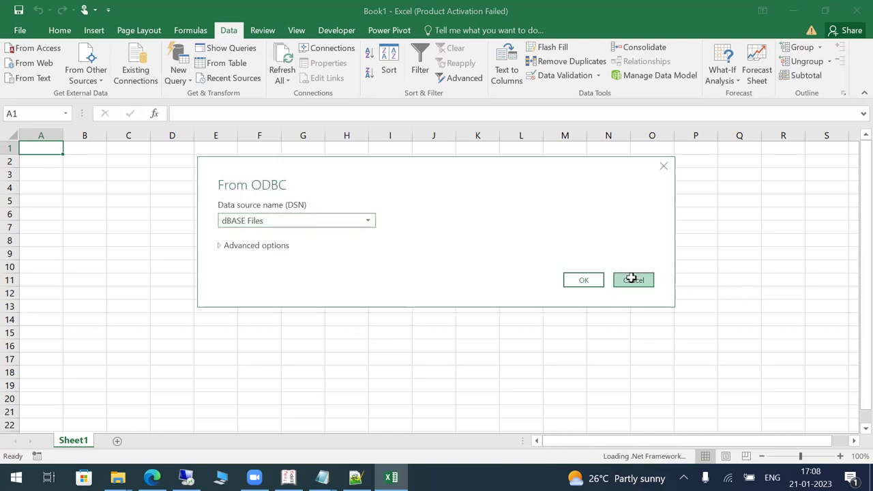
# Create a Blank Query via New Query > From Other Sources
pyautogui.click(183, 80)
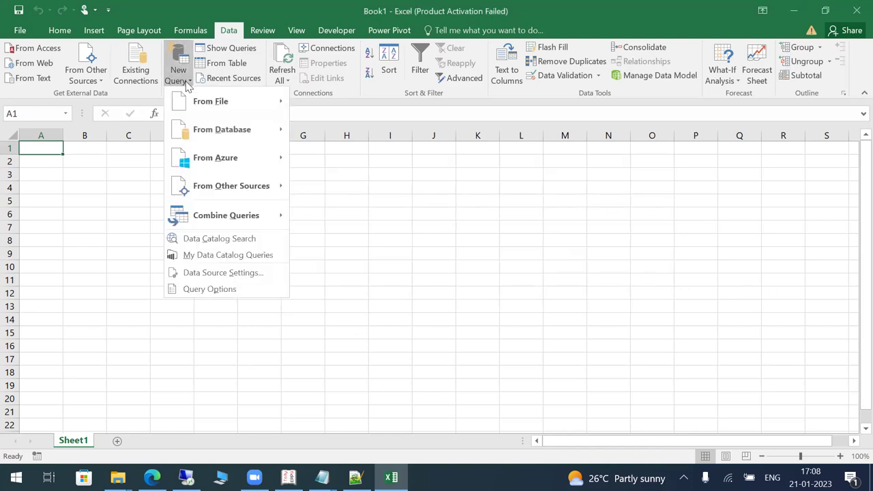
pyautogui.press('Escape')
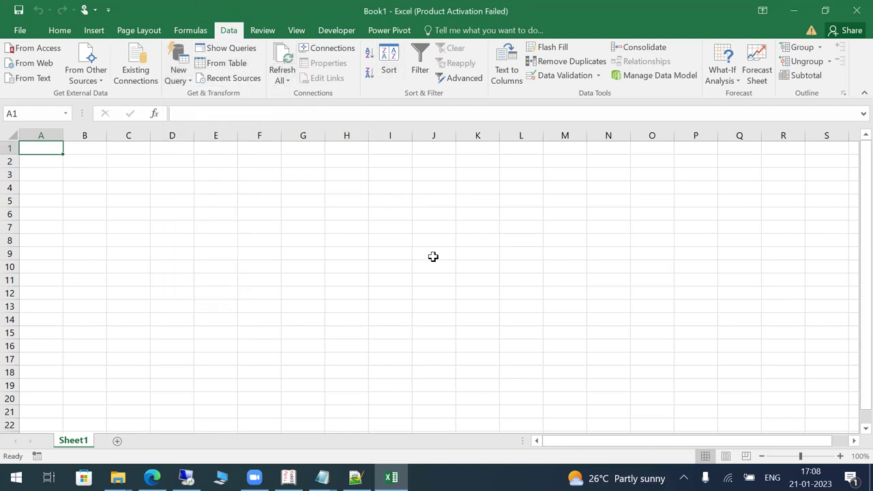
pyautogui.click(183, 81)
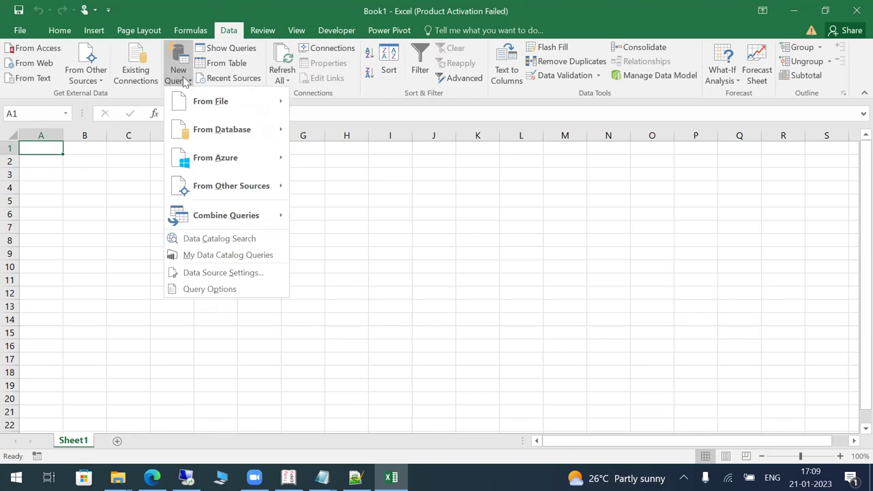
pyautogui.moveTo(225, 185)
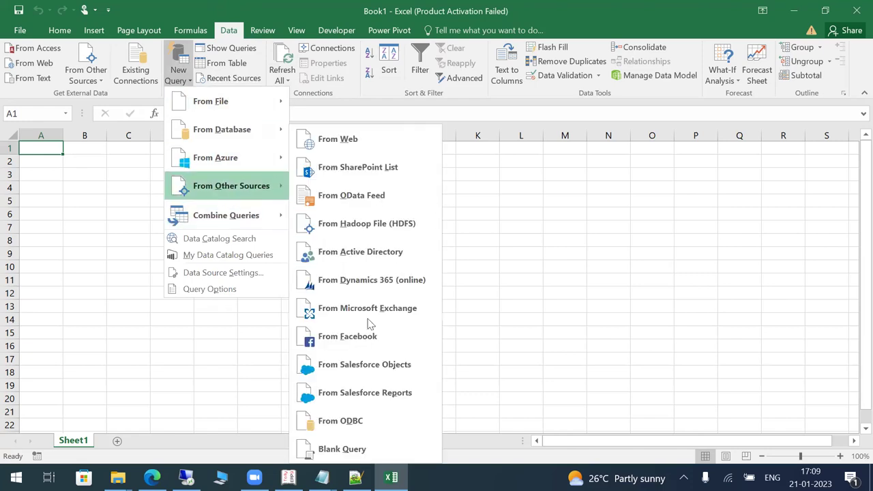
pyautogui.click(342, 449)
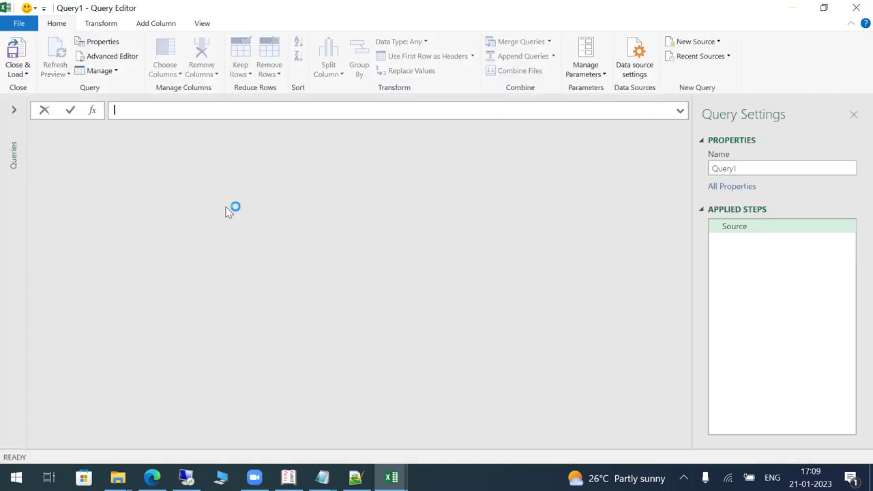
# Rename the blank query to PurchaseReport in Query Settings
pyautogui.click(13, 111)
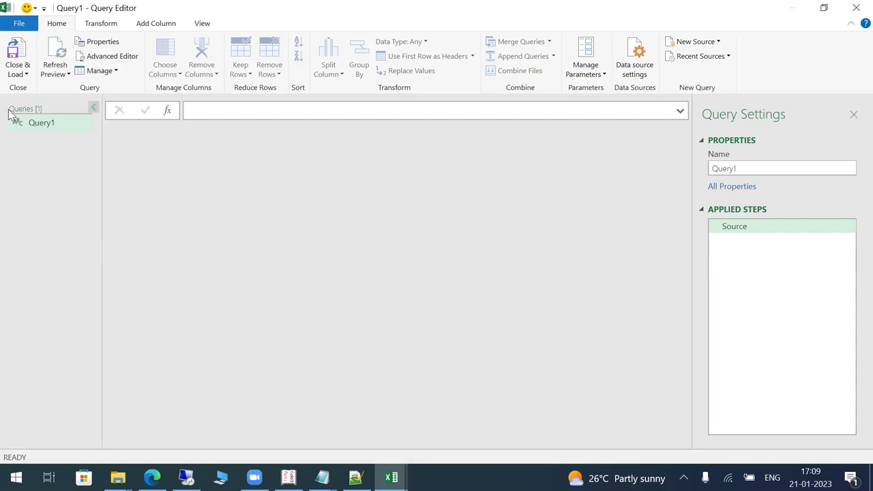
pyautogui.doubleClick(731, 169)
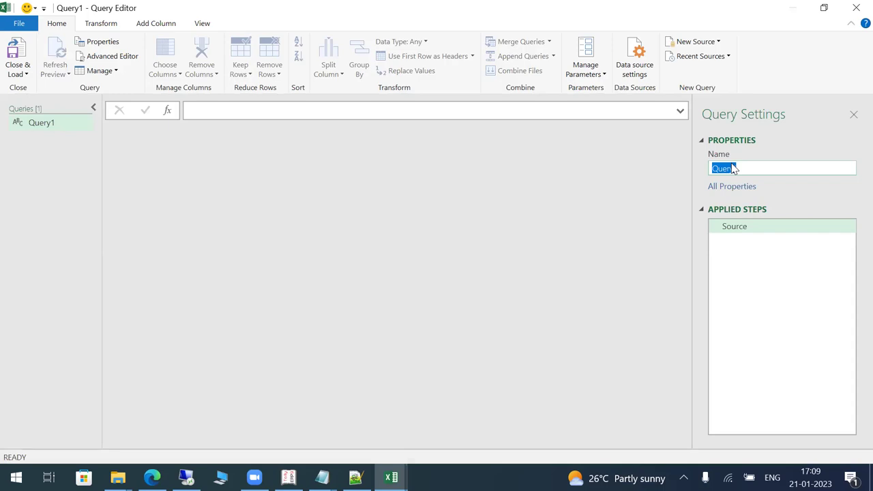
pyautogui.write('PurchaseReport')
pyautogui.press('Return')
# Open the Advanced Editor and copy the Purchase query block from soap.txt
pyautogui.click(109, 57)
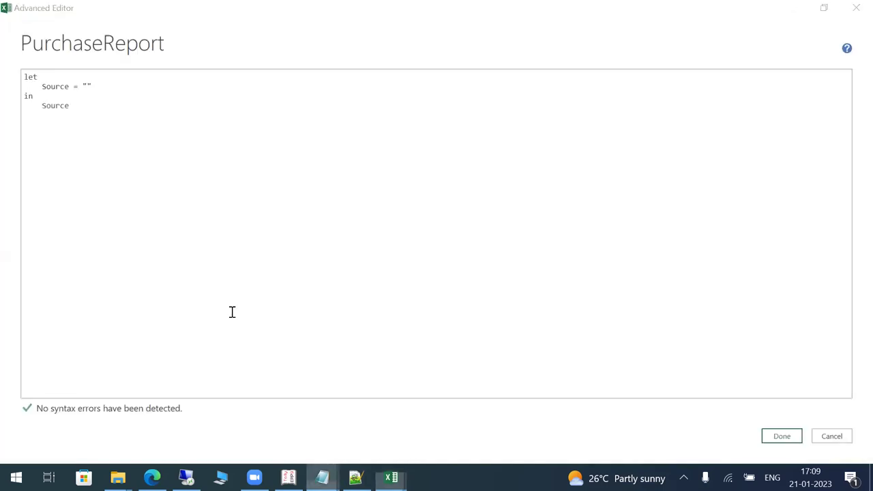
pyautogui.click(394, 441)
pyautogui.moveTo(60, 186); pyautogui.dragTo(3, 55)
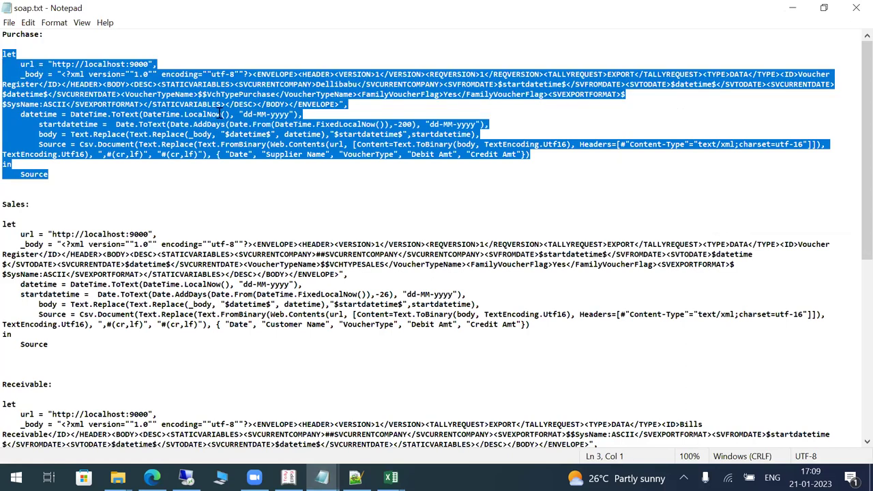
pyautogui.click(391, 477)
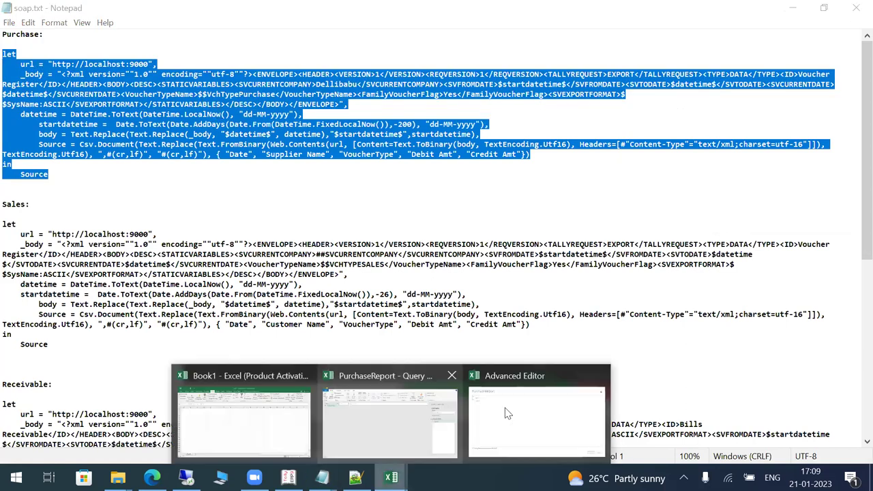
# Paste the Purchase code over the default query, check its 200-day start date, and apply it
pyautogui.click(516, 415)
pyautogui.moveTo(94, 114); pyautogui.dragTo(29, 76)
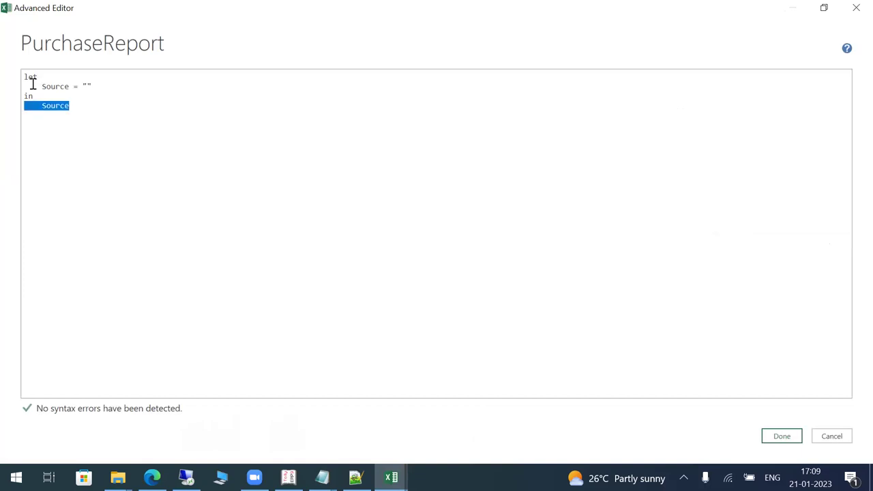
pyautogui.hotkey('ctrl', 'v')
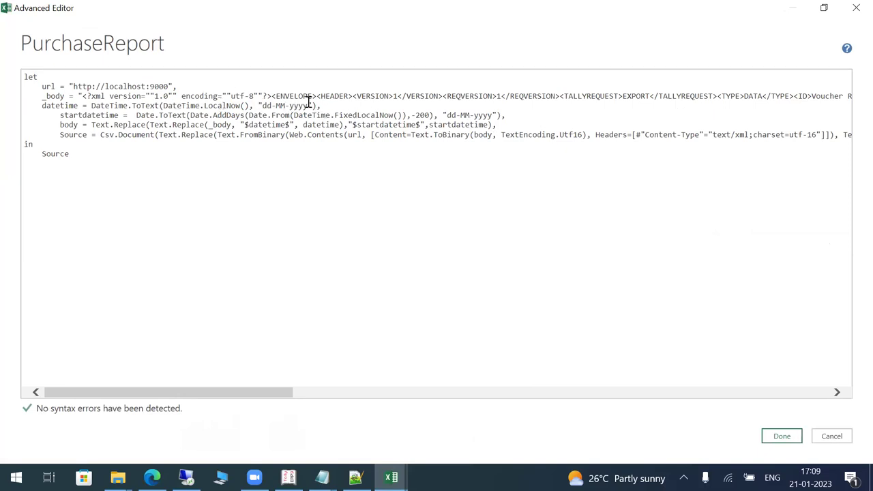
pyautogui.moveTo(393, 115); pyautogui.dragTo(432, 115)
pyautogui.hotkey('shift', 'Right')
pyautogui.hotkey('shift', 'Right')
pyautogui.hotkey('shift', 'Right')
pyautogui.hotkey('shift', 'Right')
pyautogui.hotkey('shift', 'Right')
pyautogui.click(784, 435)
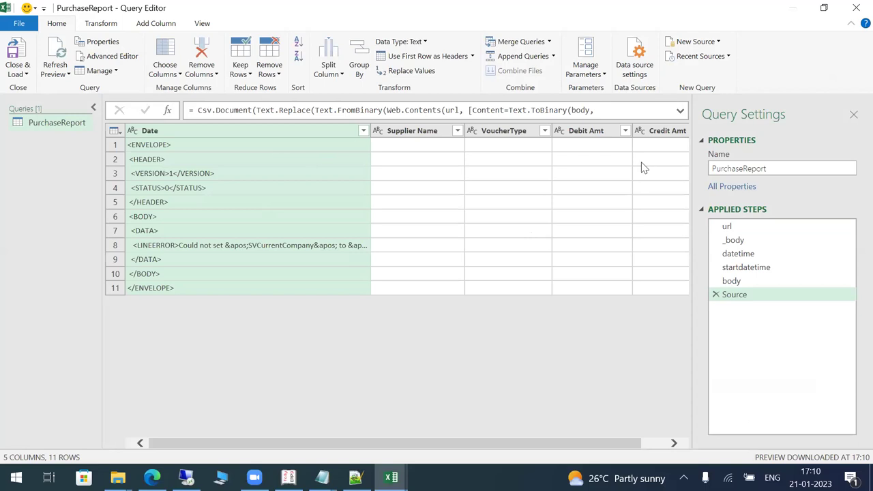
# In PurchaseReport's code, replace the hard-coded company name with ##SVCURRENTCOMPANY and apply it
pyautogui.click(108, 58)
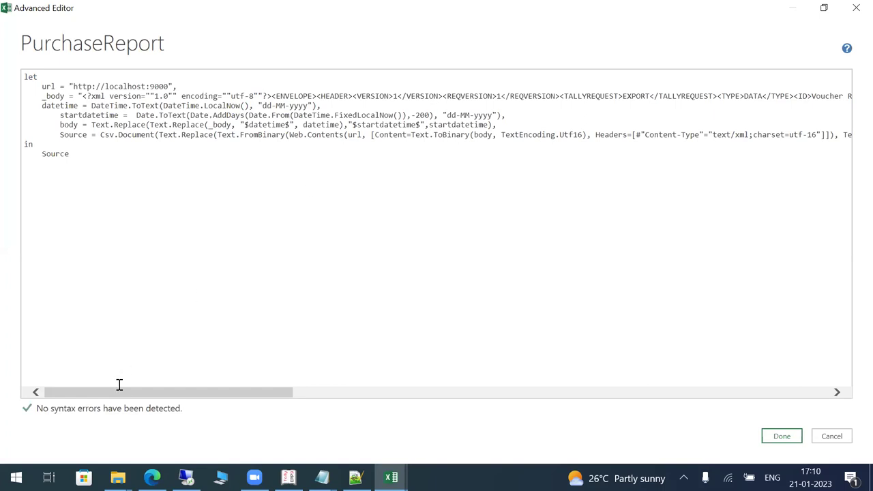
pyautogui.hscroll(5, 156, 389)
pyautogui.hscroll(3, 156, 388)
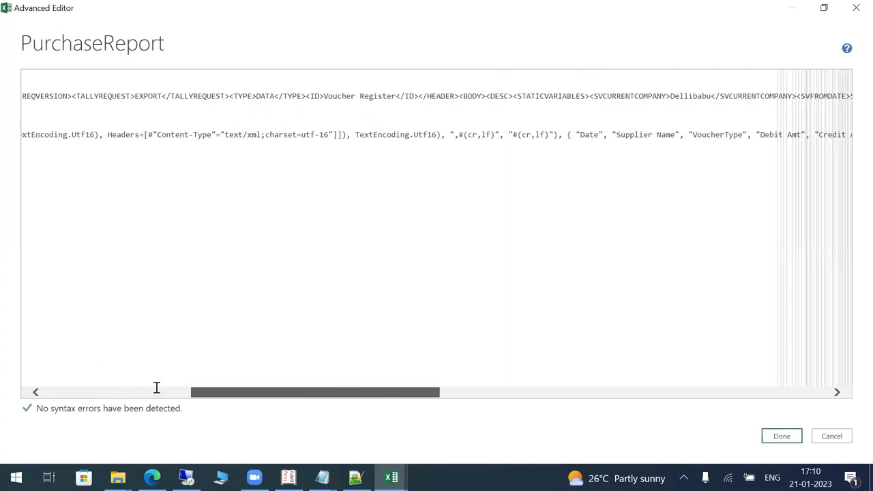
pyautogui.hscroll(5, 157, 388)
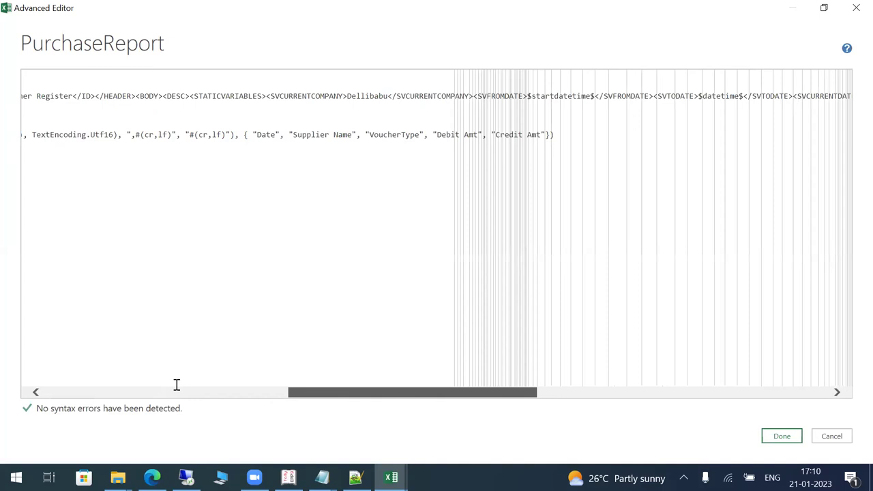
pyautogui.doubleClick(361, 96)
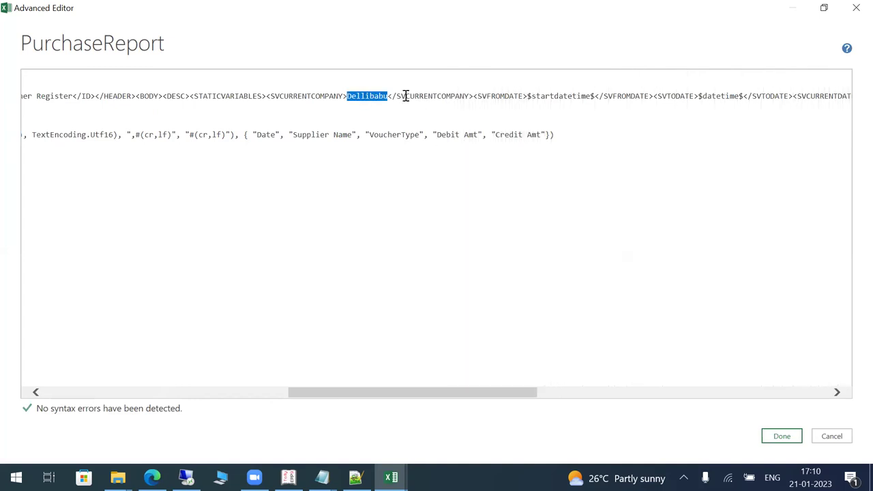
pyautogui.click(397, 95)
pyautogui.doubleClick(397, 96)
pyautogui.hotkey('ctrl', 'c')
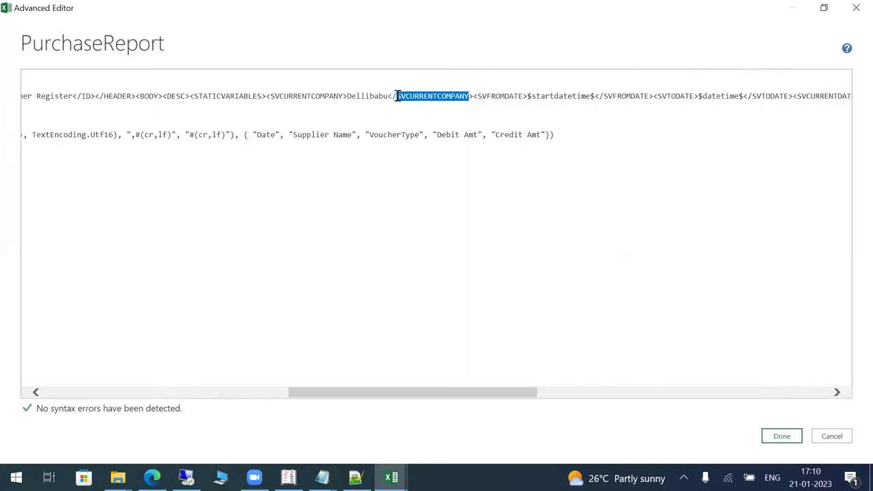
pyautogui.click(352, 97)
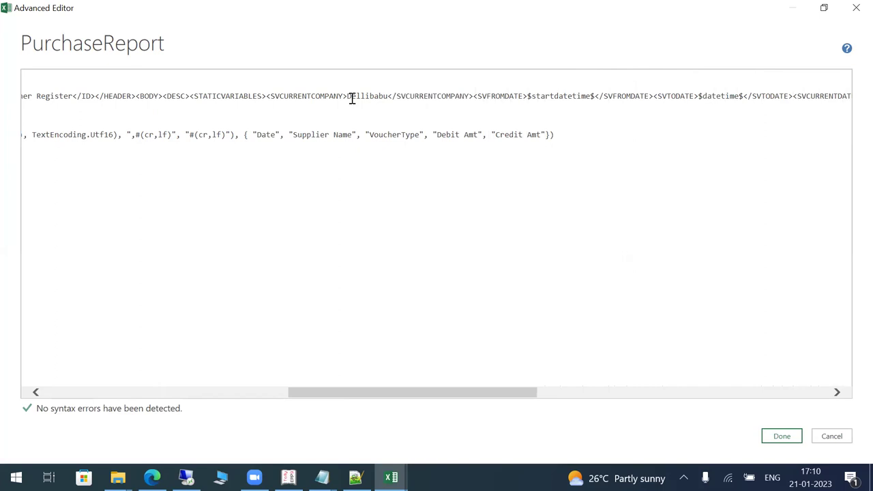
pyautogui.doubleClick(352, 98)
pyautogui.write('#(')
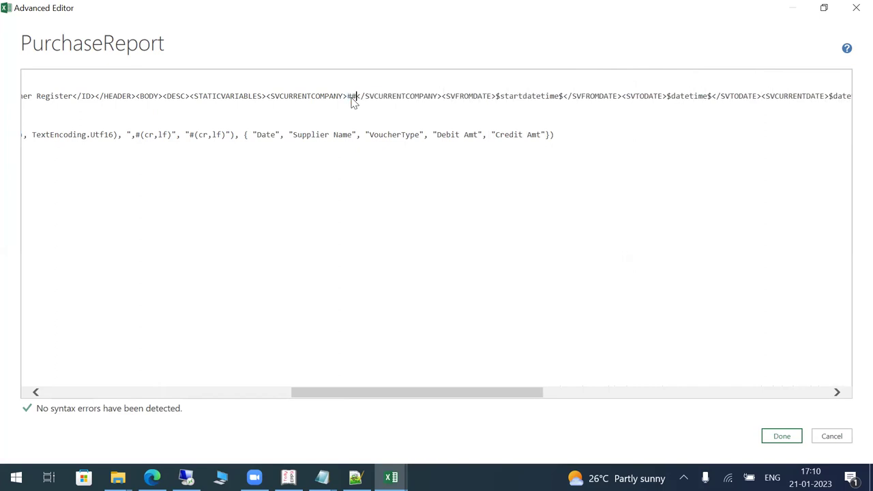
pyautogui.hotkey('ctrl', 'v')
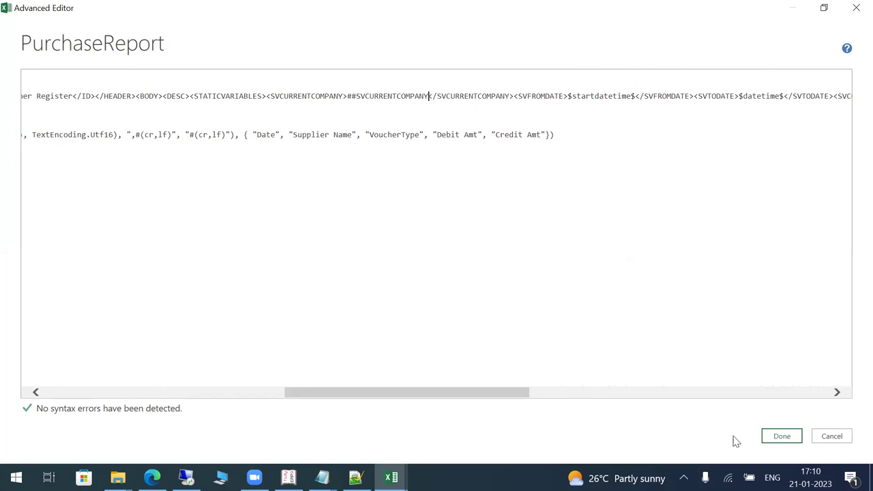
pyautogui.click(782, 437)
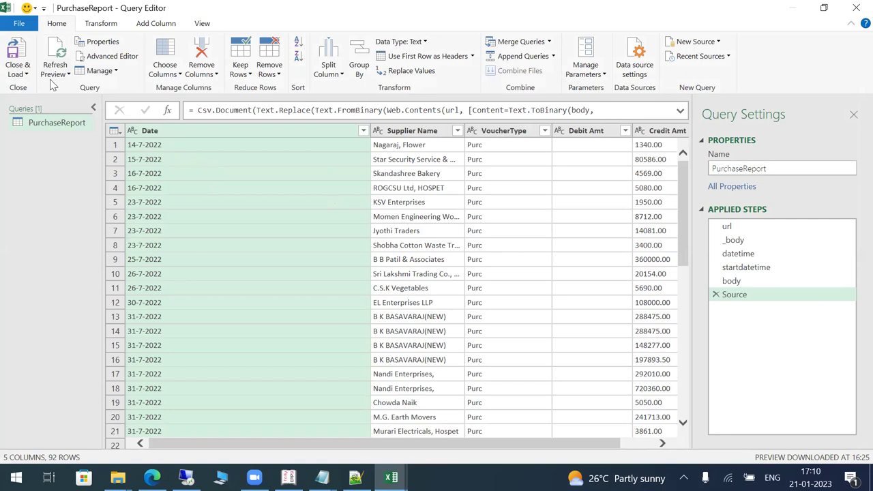
# Load the PurchaseReport results as a table on a new worksheet
pyautogui.click(26, 75)
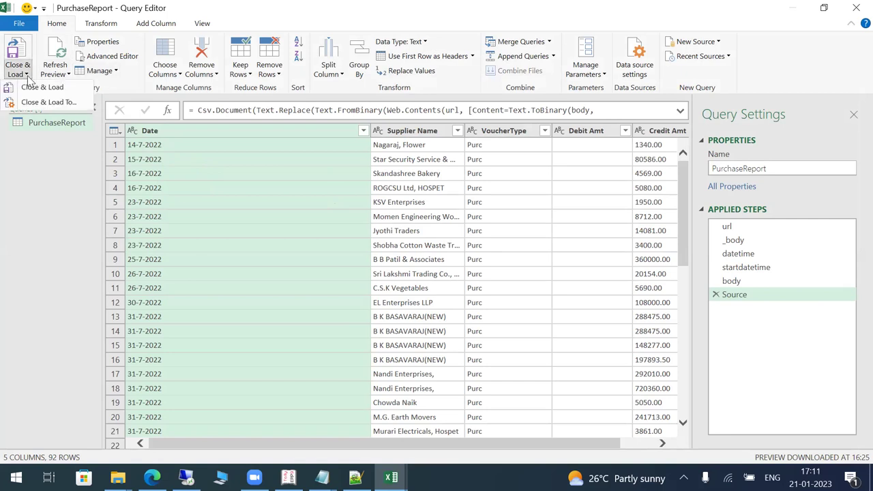
pyautogui.click(58, 103)
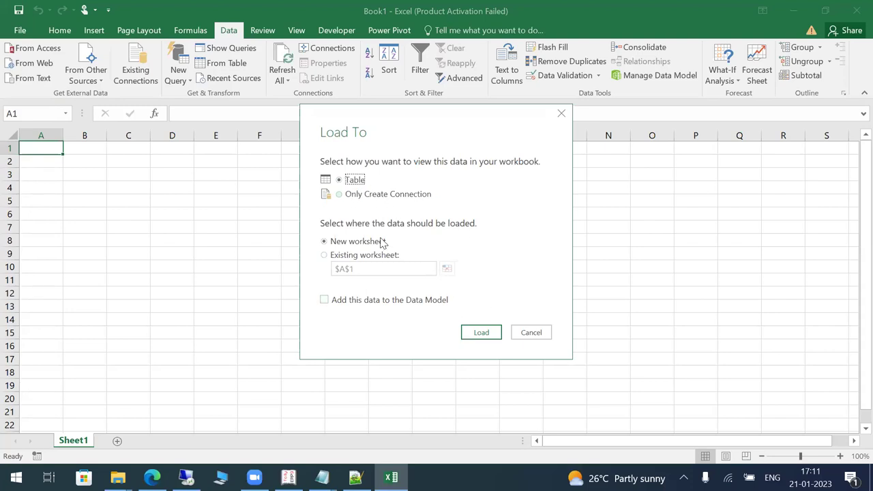
pyautogui.click(482, 333)
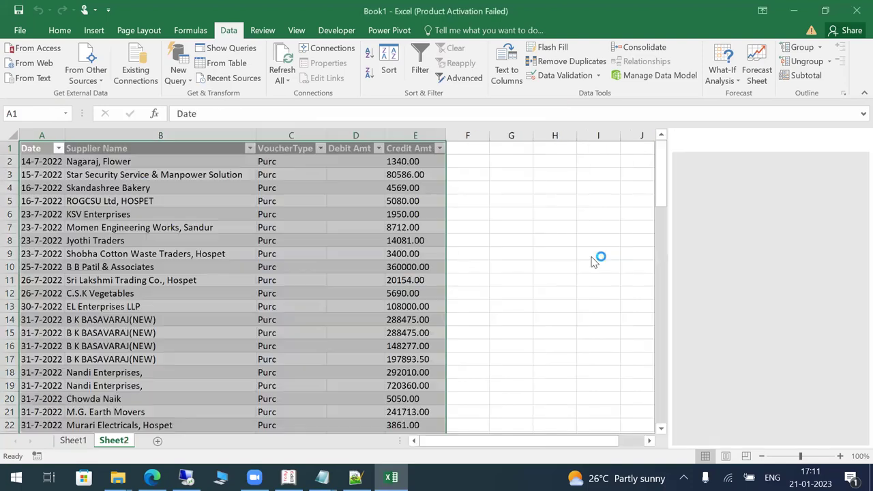
# Reopen the PurchaseReport query for editing from the loaded table on Sheet2
pyautogui.click(91, 173)
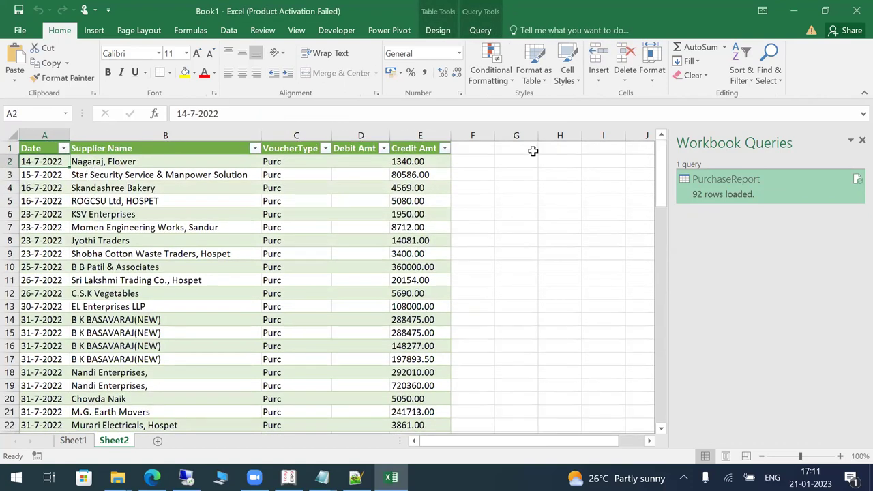
pyautogui.click(480, 30)
pyautogui.click(12, 73)
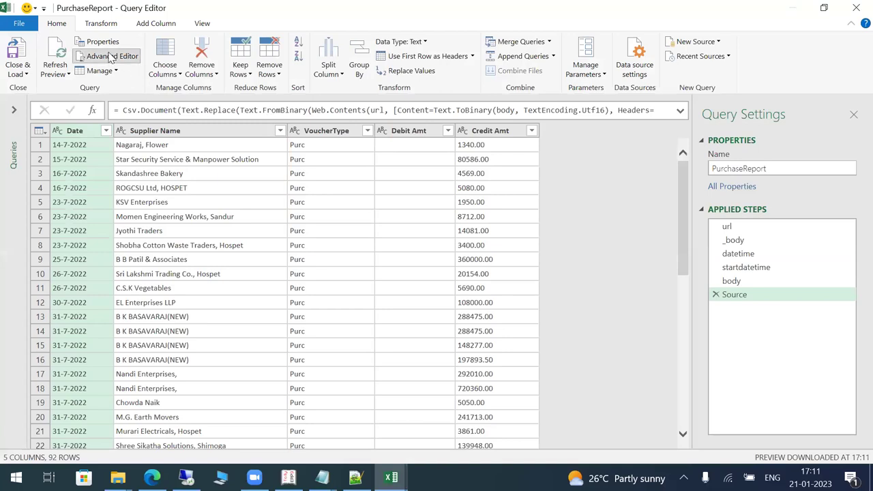
# Change the date offset from -200 to -500 days, refresh the preview and reload into Sheet2
pyautogui.click(109, 57)
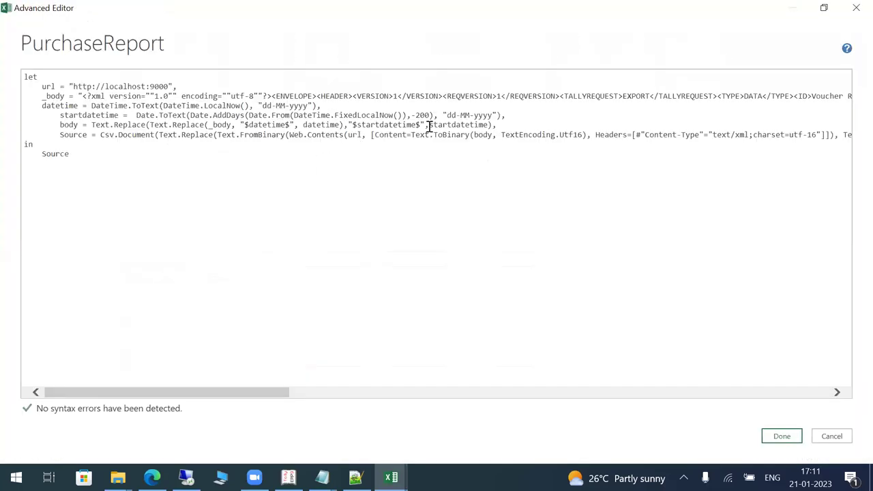
pyautogui.write('5')
pyautogui.click(784, 438)
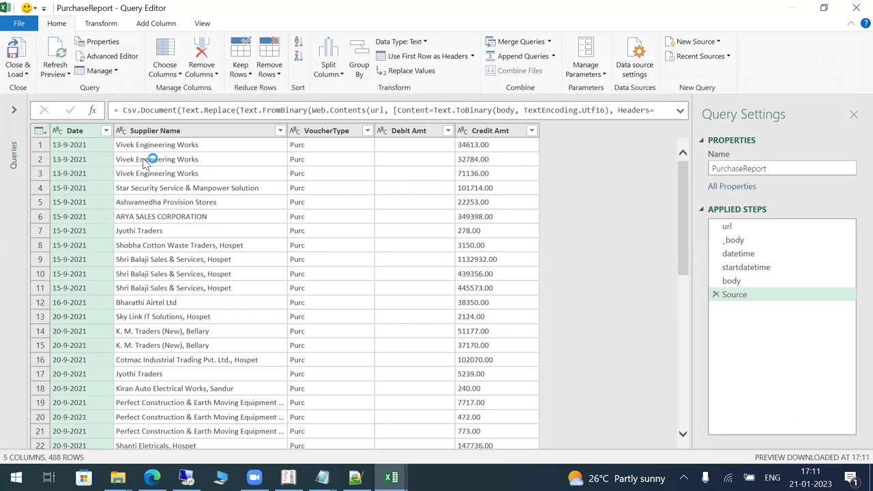
pyautogui.click(59, 51)
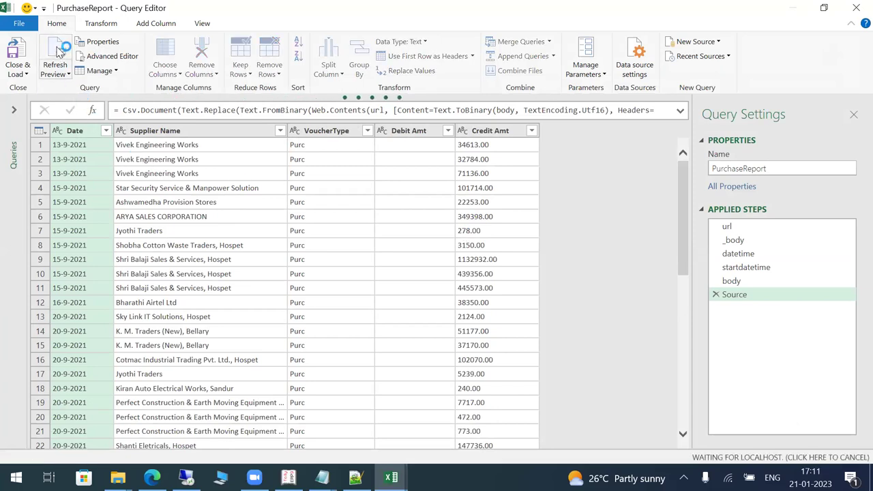
pyautogui.click(18, 68)
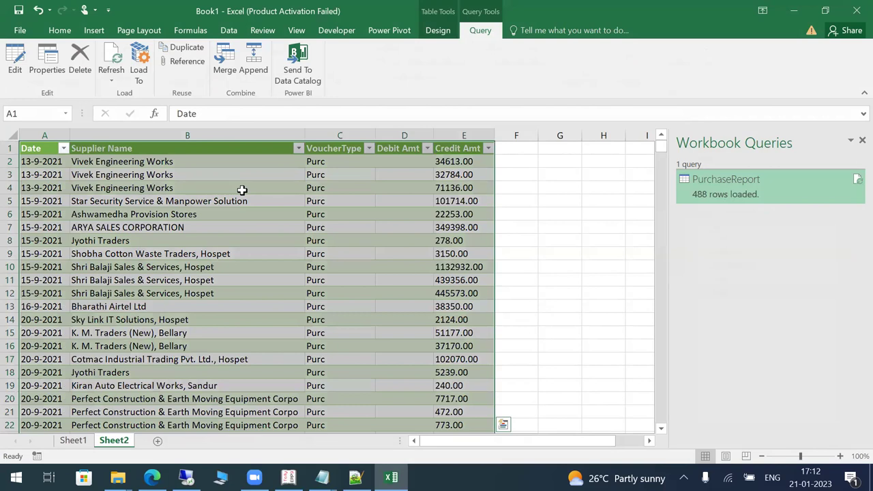
# Check the 488-row table's top and bottom ends and the values in C2 and B3
pyautogui.press('Down')
pyautogui.hotkey('ctrl', 'Down')
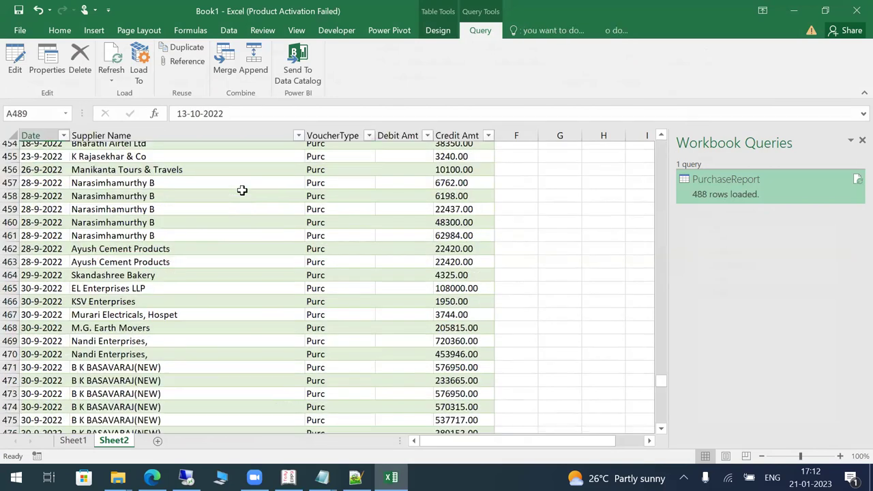
pyautogui.hotkey('ctrl', 'Up')
pyautogui.press('Down')
pyautogui.press('Down')
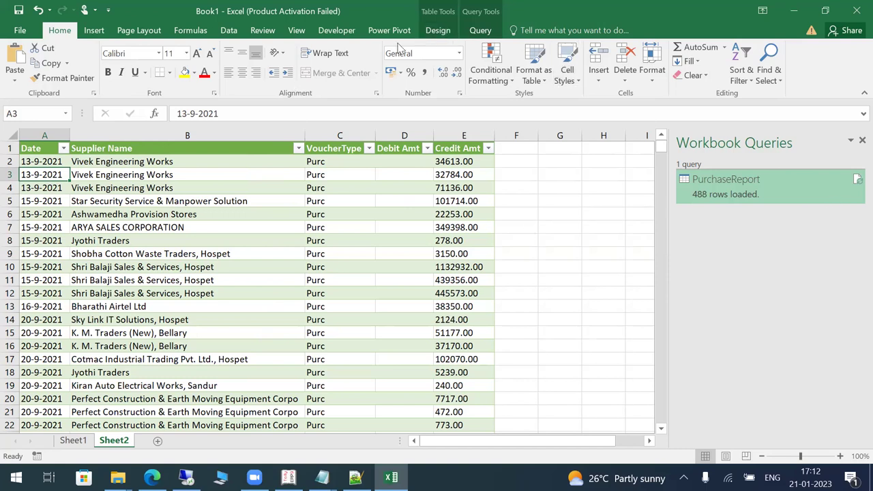
pyautogui.click(371, 164)
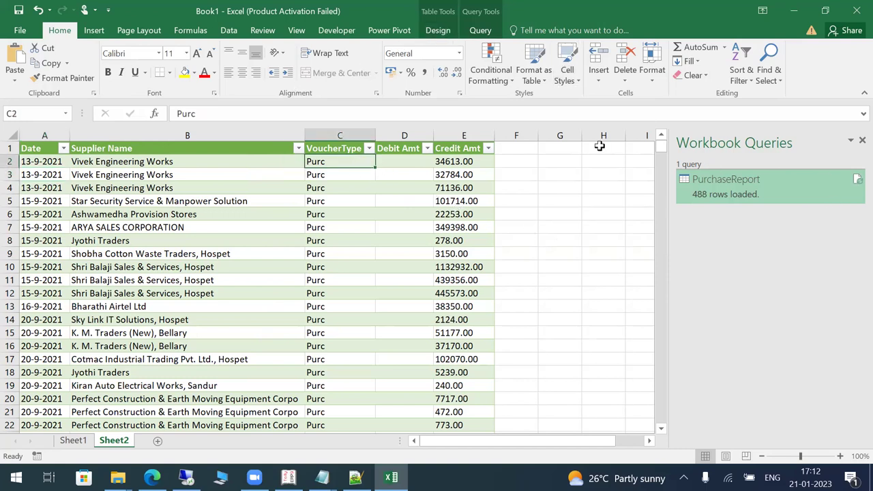
pyautogui.click(152, 171)
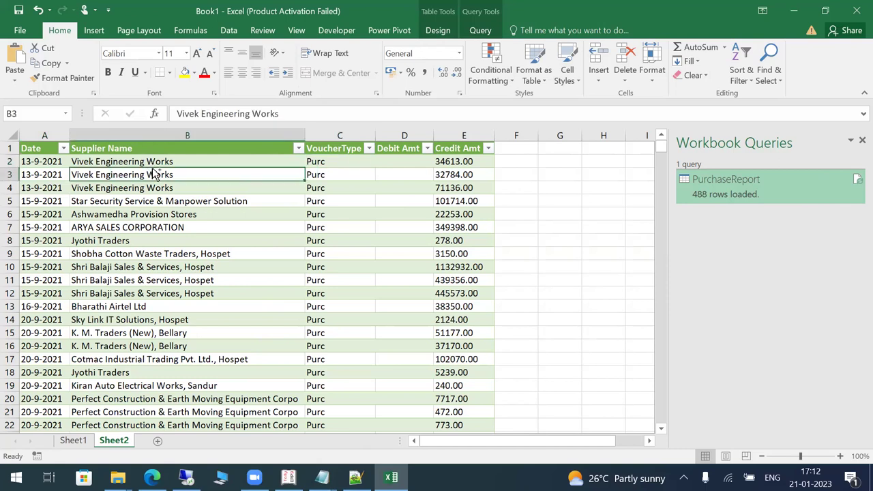
pyautogui.hotkey('ctrl', 'Down')
pyautogui.press('Down')
pyautogui.press('Down')
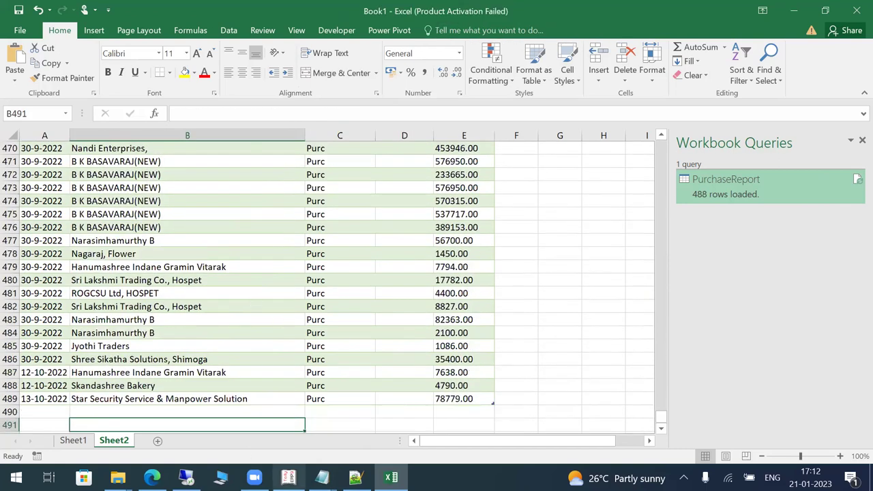
pyautogui.click(288, 478)
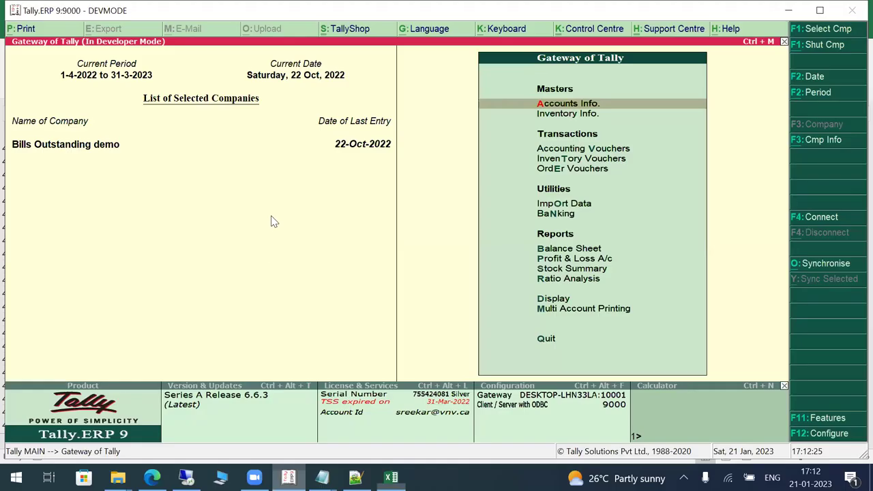
# Maximize Tally, cancel the quit prompt and start a new accounting voucher
pyautogui.click(820, 10)
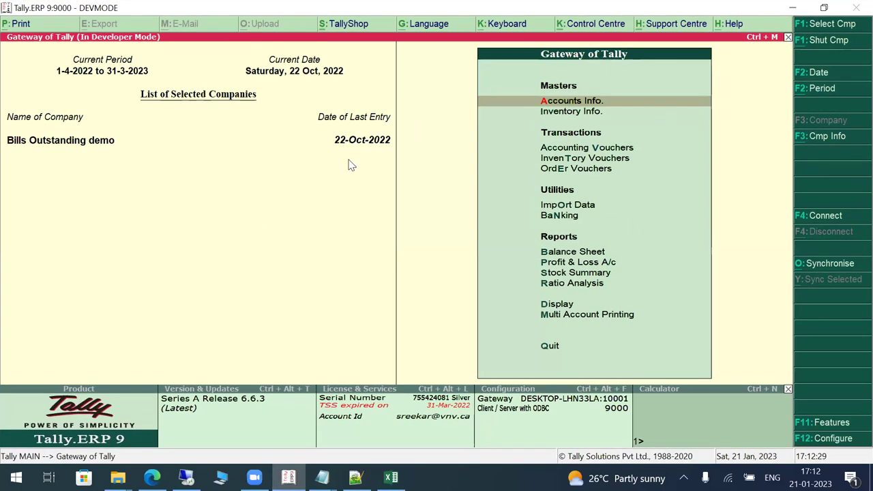
pyautogui.press('Escape')
pyautogui.press('n')
pyautogui.press('v')
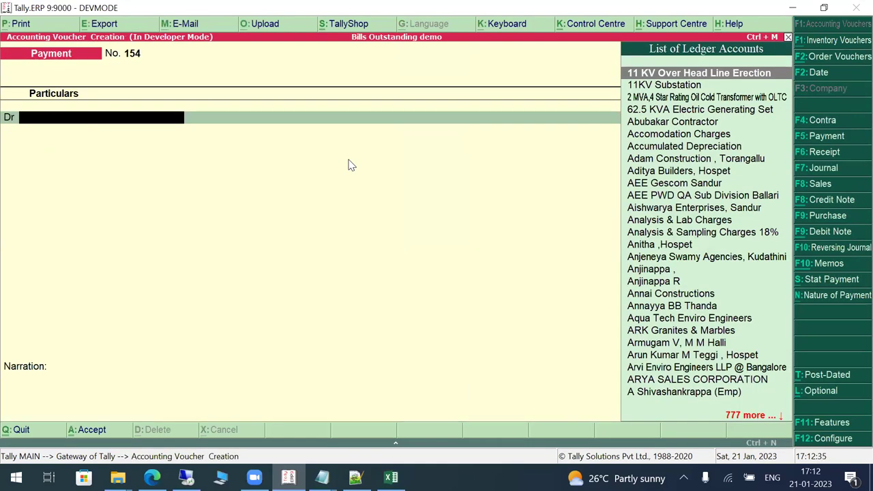
# Enter a Purchase voucher: contractor party, Canteen Purchase Items ledger, 56 Nos of VSP D2 MINILEC RELAY
pyautogui.press('F9')
pyautogui.press('Return')
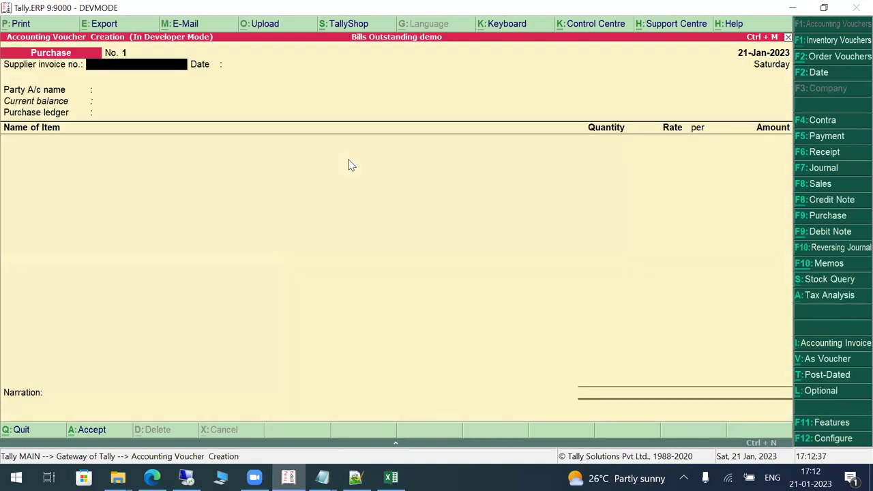
pyautogui.press('Return')
pyautogui.press('Return')
pyautogui.press('Return')
pyautogui.hotkey('ctrl', 'a')
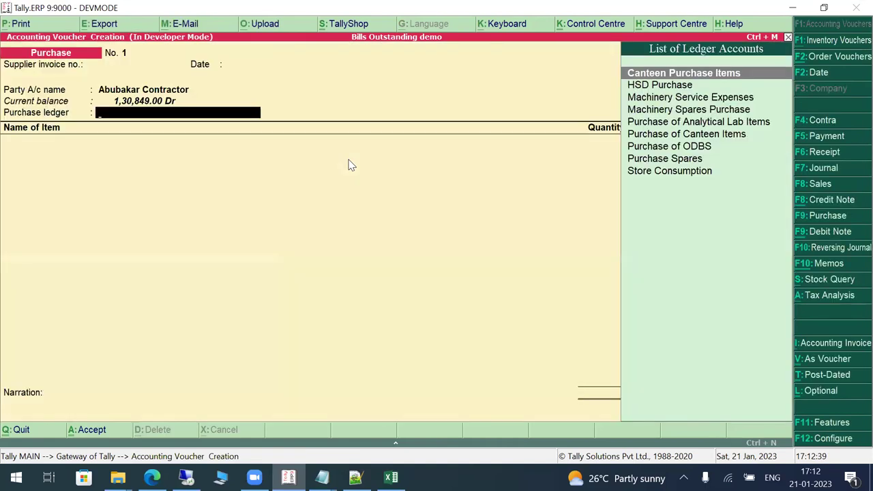
pyautogui.press('Return')
pyautogui.press('Down')
pyautogui.press('Down')
pyautogui.press('Down')
pyautogui.press('Return')
pyautogui.press('Return')
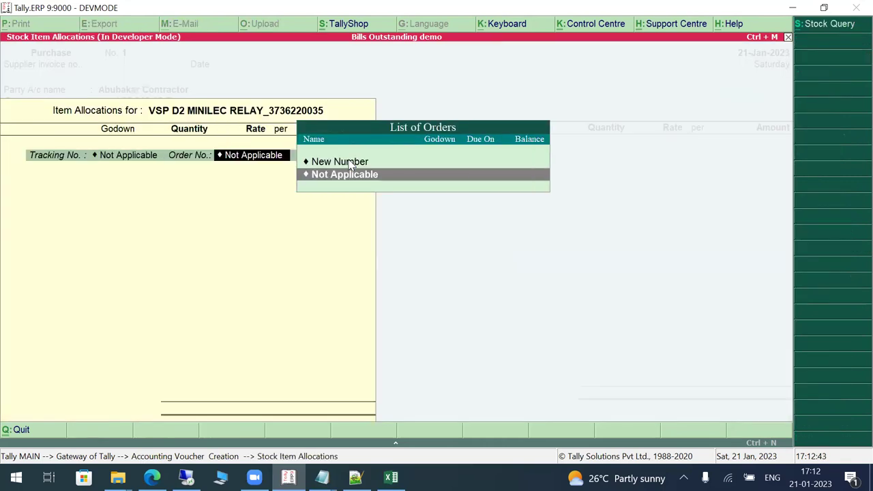
pyautogui.press('Return')
pyautogui.press('Return')
pyautogui.write('56')
pyautogui.press('Return')
pyautogui.press('Return')
pyautogui.press('Return')
pyautogui.press('Return')
pyautogui.press('Return')
pyautogui.press('Return')
pyautogui.press('Return')
pyautogui.press('Up')
pyautogui.press('Return')
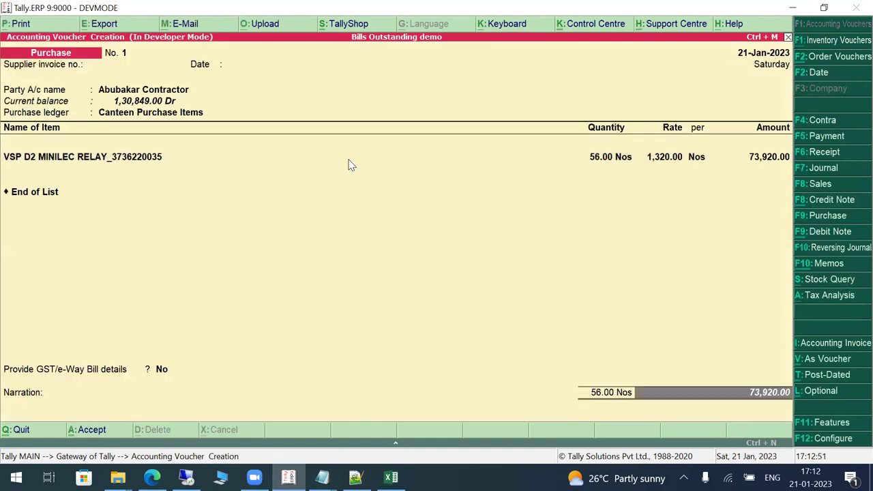
# Set the relay's rate to 55,00,234 and save the voucher totalling 30,80,13,104.00
pyautogui.press('BackSpace')
pyautogui.press('BackSpace')
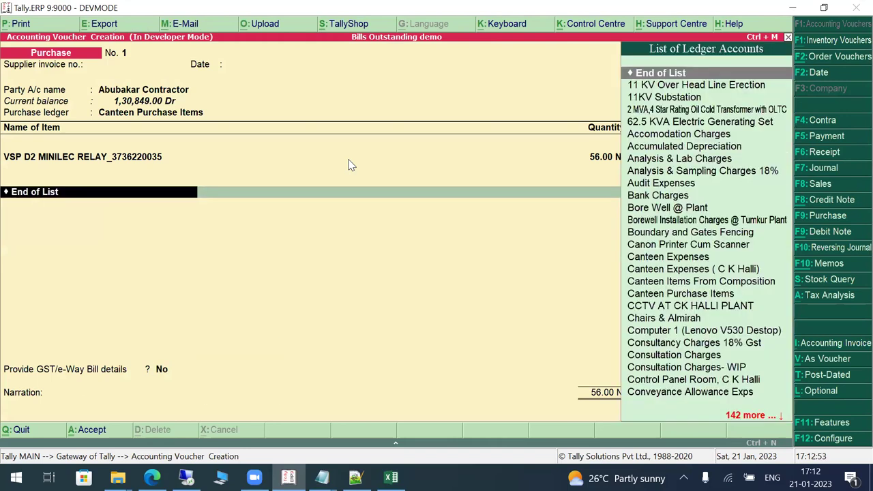
pyautogui.press('BackSpace')
pyautogui.press('Return')
pyautogui.press('Return')
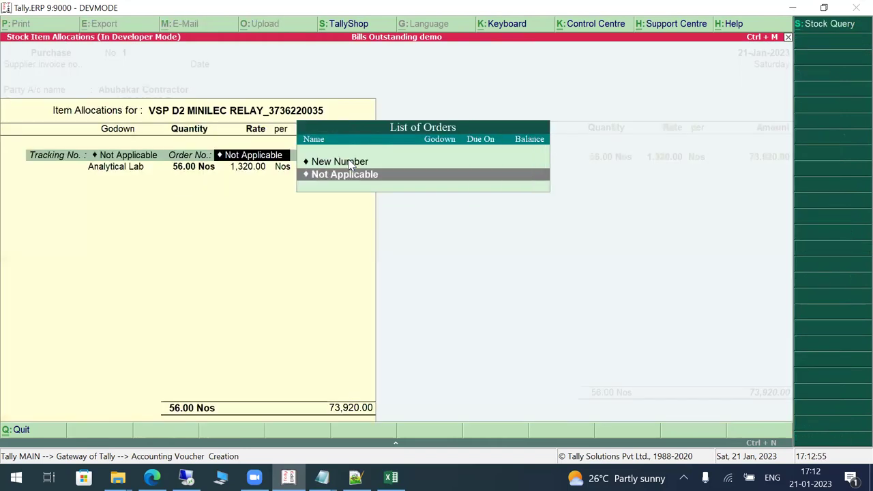
pyautogui.press('Return')
pyautogui.press('Return')
pyautogui.write('55,00,234')
pyautogui.press('Return')
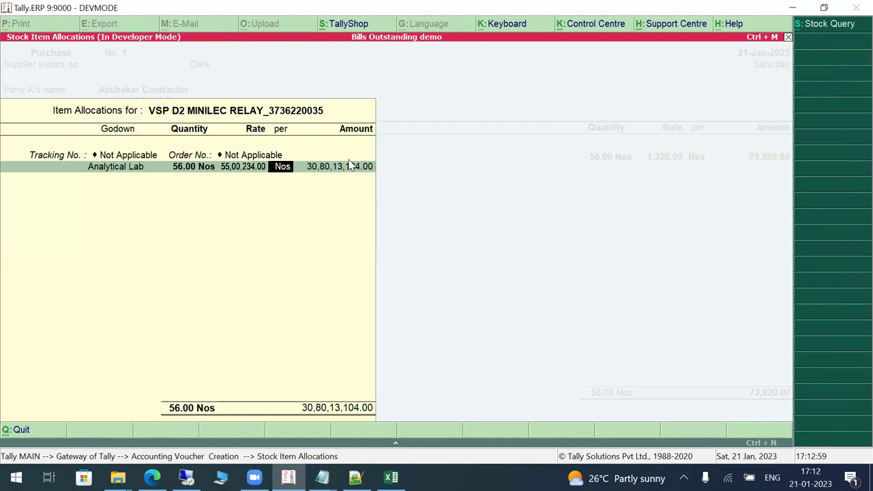
pyautogui.press('Return')
pyautogui.press('Return')
pyautogui.press('Return')
pyautogui.press('Return')
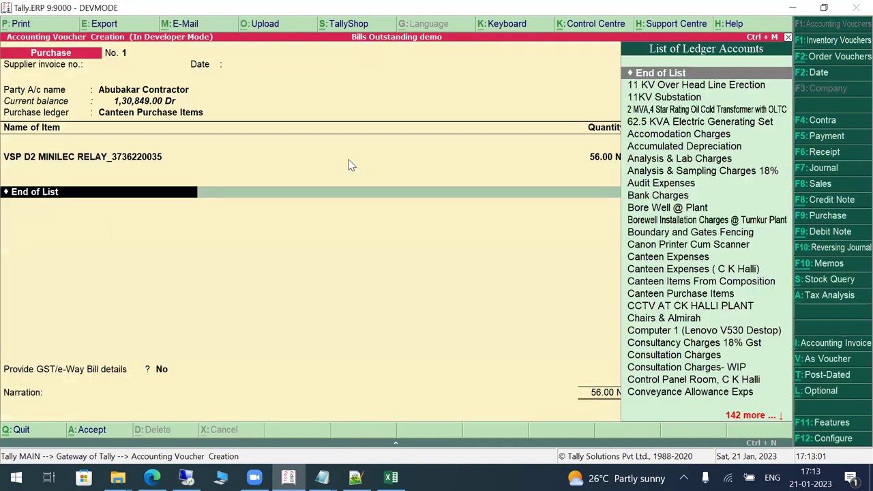
pyautogui.press('Return')
pyautogui.press('Return')
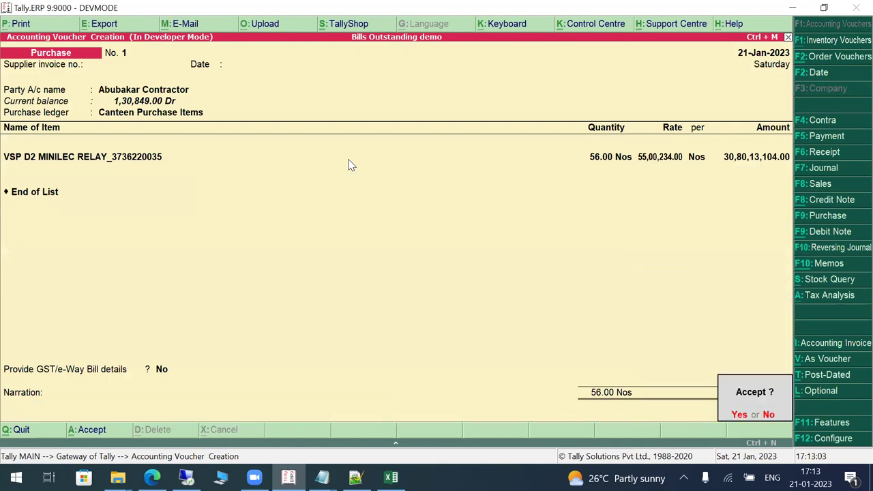
pyautogui.press('Return')
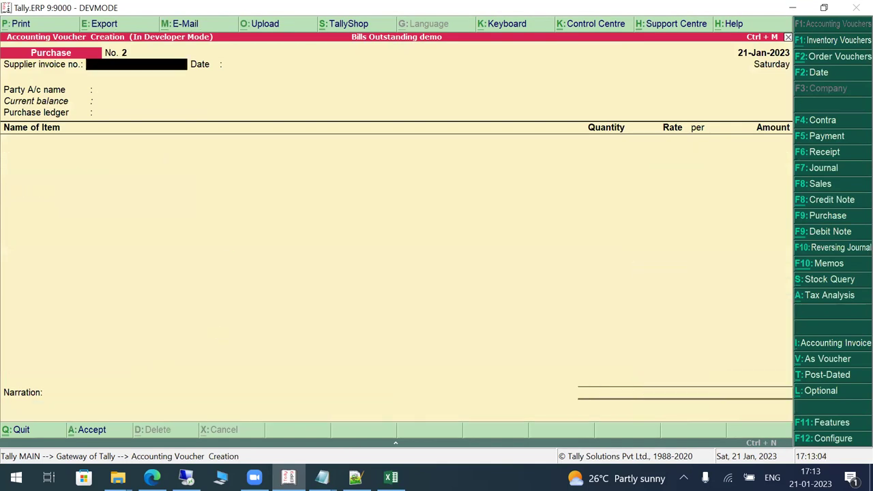
pyautogui.click(391, 478)
# Refresh the PurchaseReport table and check the new 21-1-2023 row of 308013104.00
pyautogui.click(453, 293)
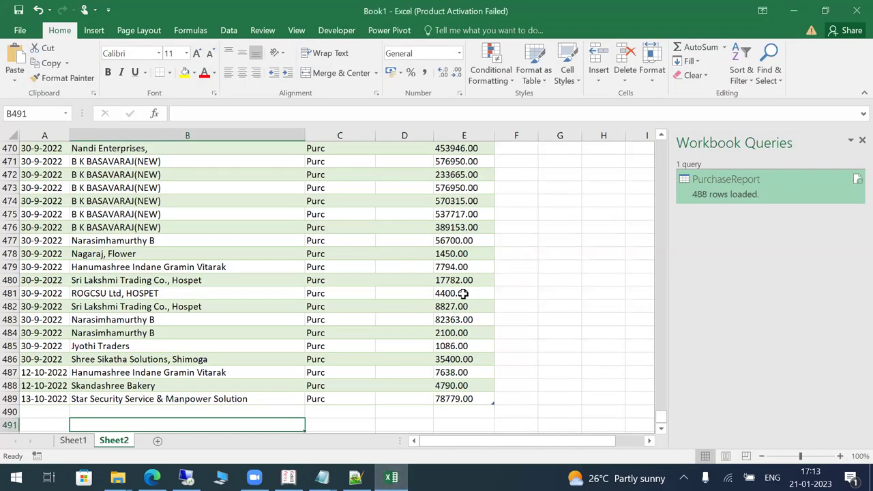
pyautogui.click(235, 191)
pyautogui.rightClick(235, 191)
pyautogui.click(273, 251)
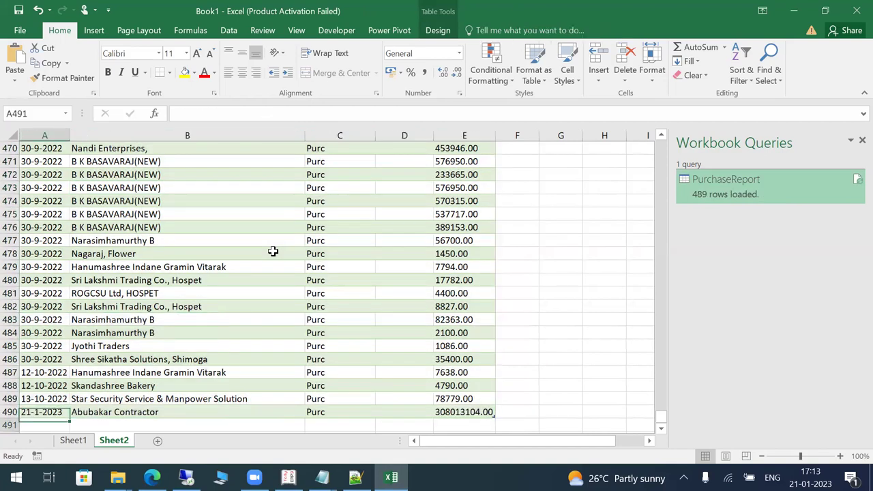
pyautogui.hotkey('ctrl', 'Up')
pyautogui.press('Right')
pyautogui.press('Right')
pyautogui.press('Right')
pyautogui.press('Right')
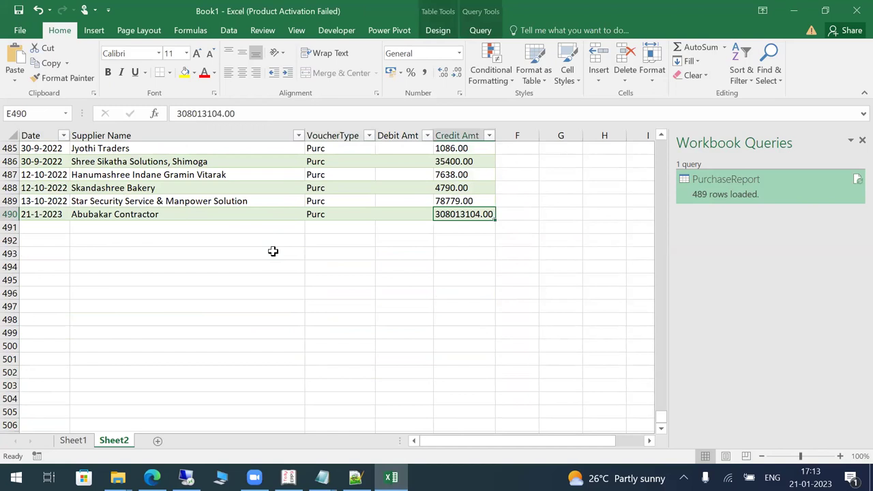
pyautogui.click(440, 31)
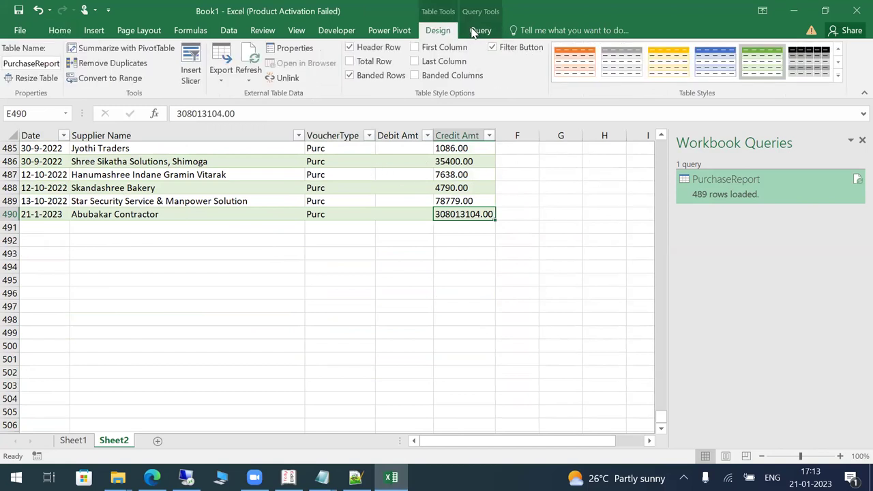
pyautogui.click(479, 30)
# Type Credit Amt as decimal number and Date as date, then load the query to Sheet2
pyautogui.click(15, 58)
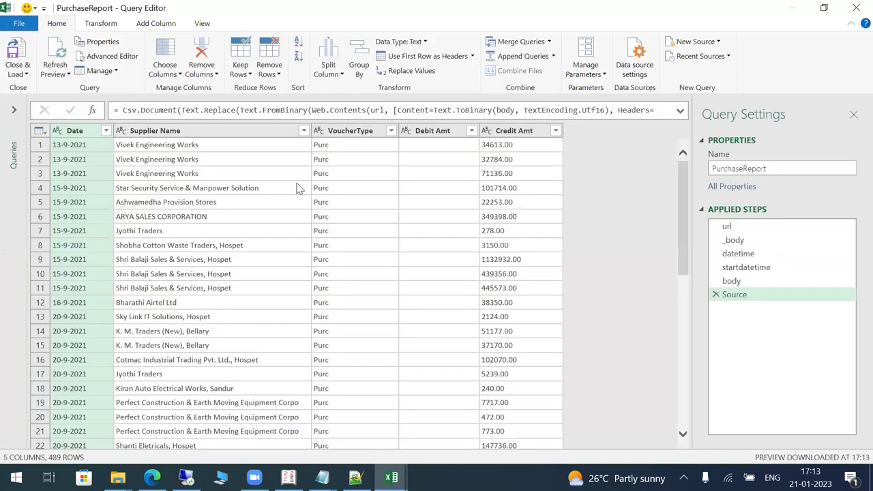
pyautogui.click(495, 132)
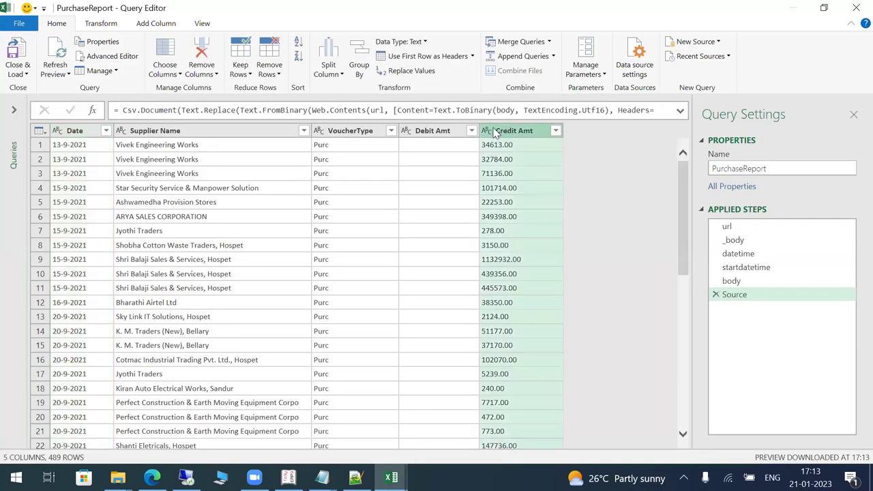
pyautogui.click(487, 131)
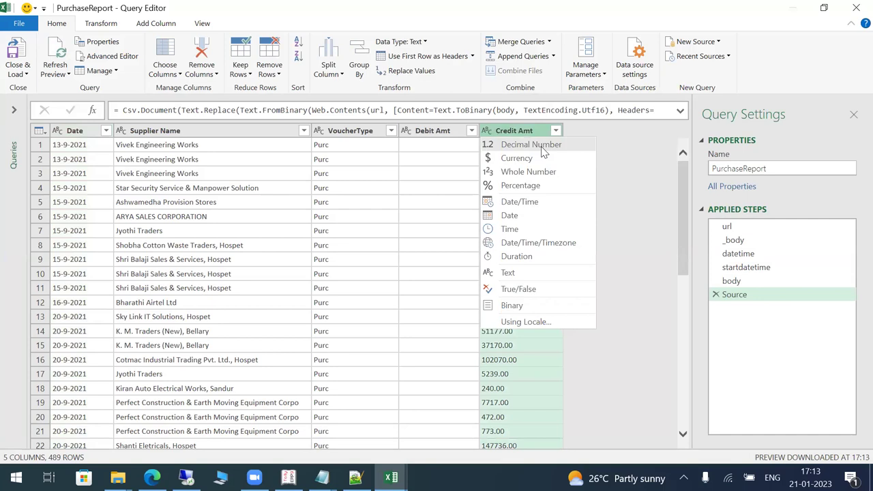
pyautogui.click(536, 144)
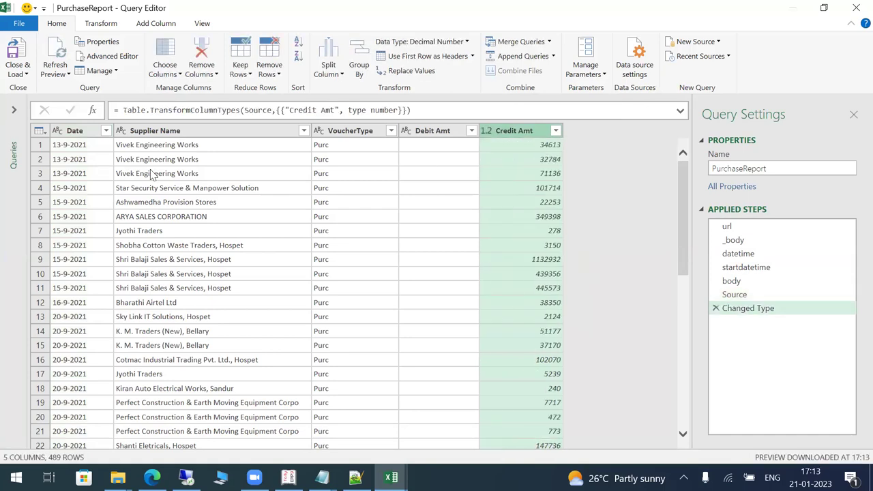
pyautogui.click(75, 131)
pyautogui.click(57, 131)
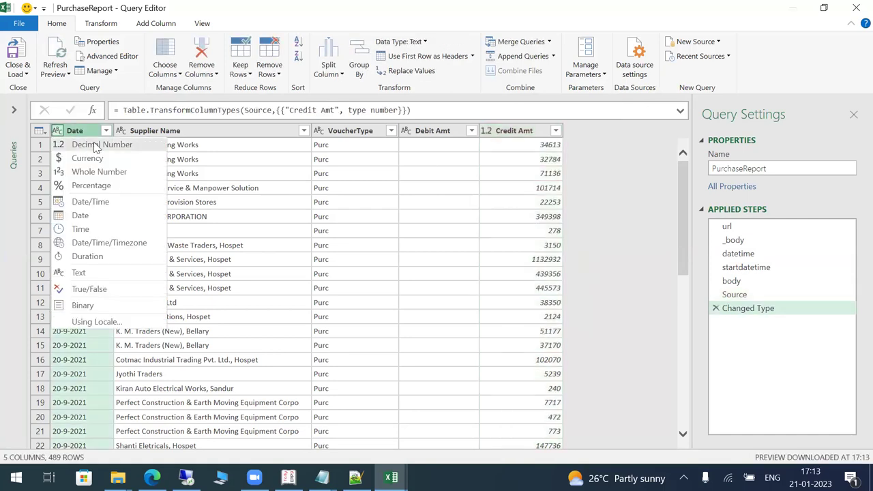
pyautogui.click(80, 215)
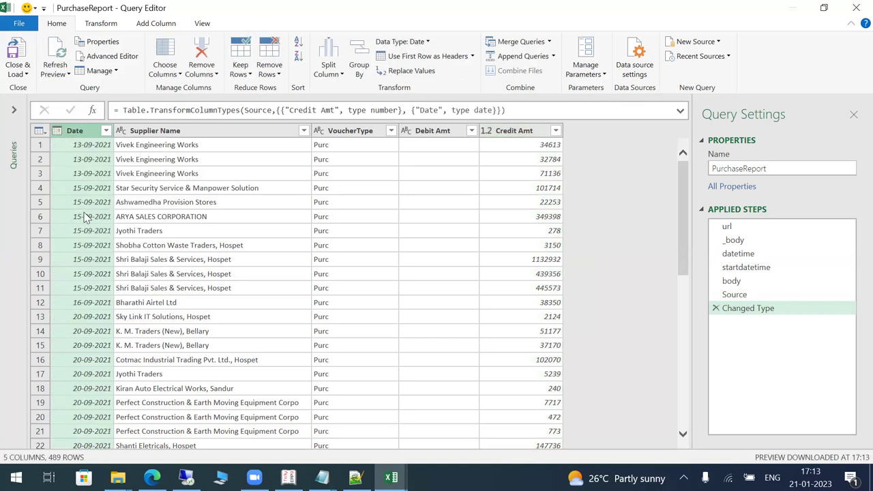
pyautogui.click(27, 74)
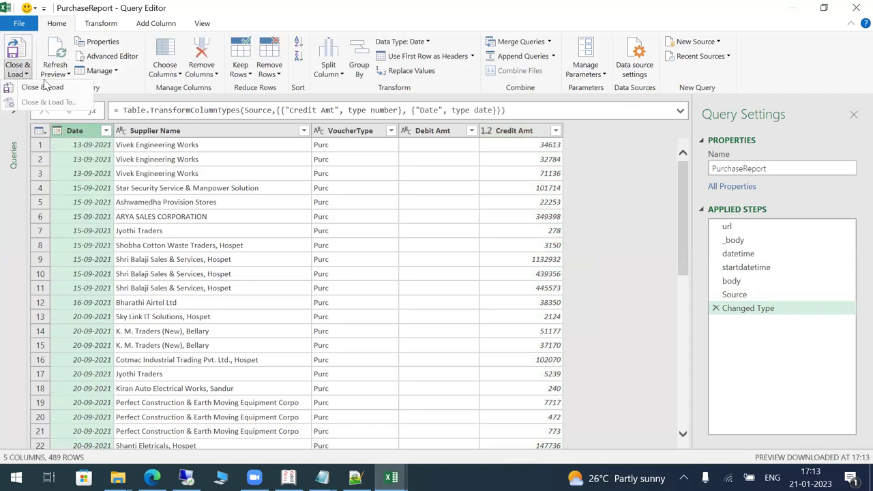
pyautogui.click(42, 87)
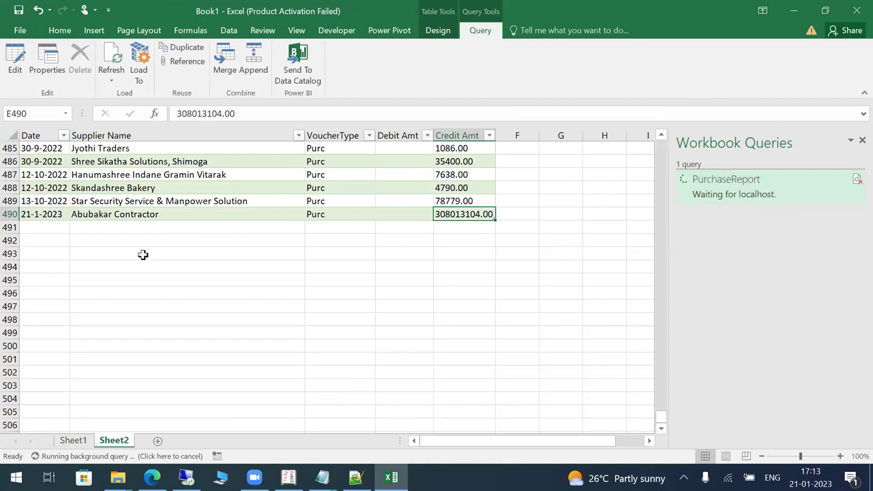
# Check the 489-row table's first and last rows and column edges, then collapse the ribbon
pyautogui.click(196, 272)
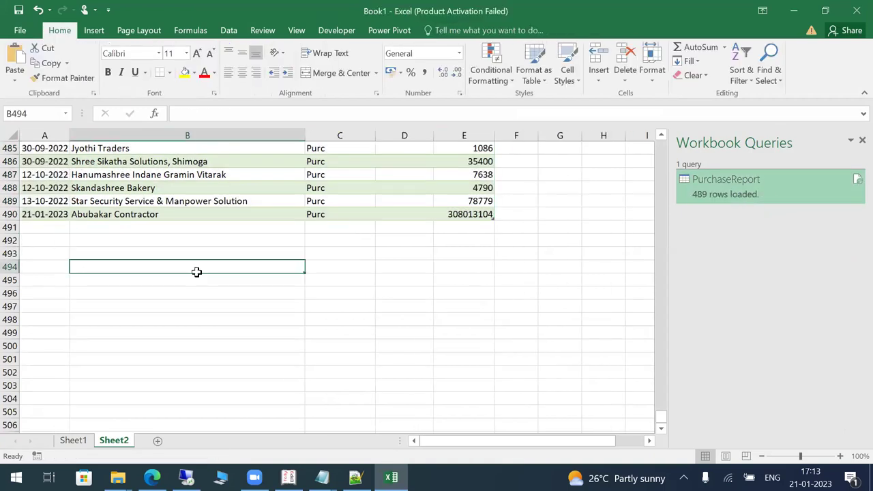
pyautogui.hotkey('ctrl', 'Up')
pyautogui.hotkey('ctrl', 'Up')
pyautogui.press('Left')
pyautogui.press('Down')
pyautogui.press('Right')
pyautogui.press('Right')
pyautogui.press('Right')
pyautogui.press('Right')
pyautogui.press('Right')
pyautogui.press('Home')
pyautogui.hotkey('ctrl', 'Down')
pyautogui.press('Down')
pyautogui.press('Down')
pyautogui.press('Up')
pyautogui.press('Up')
pyautogui.press('Right')
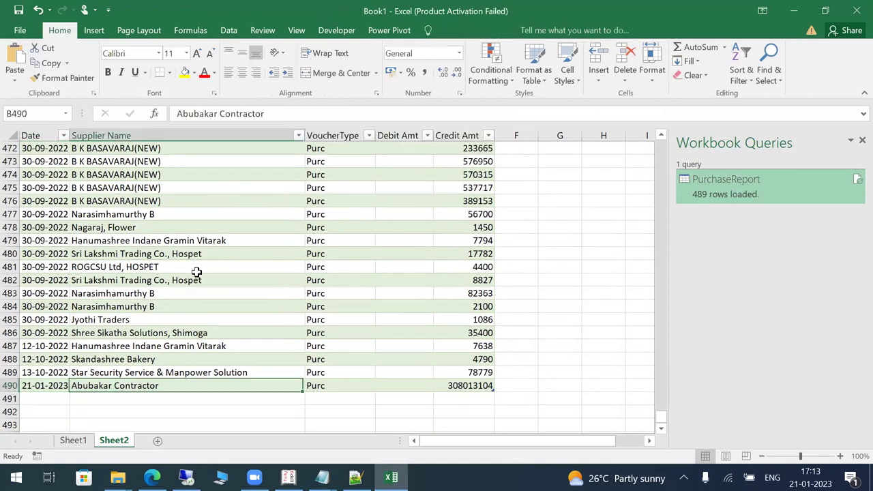
pyautogui.hotkey('ctrl', 'Up')
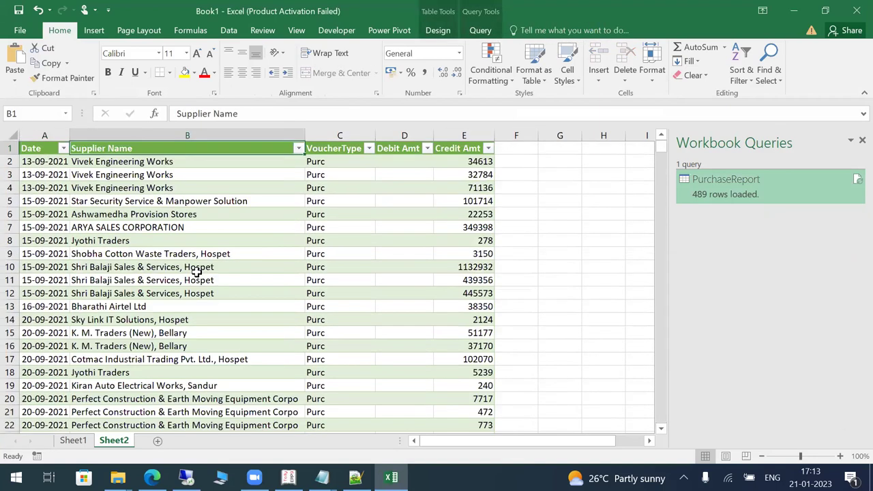
pyautogui.click(855, 94)
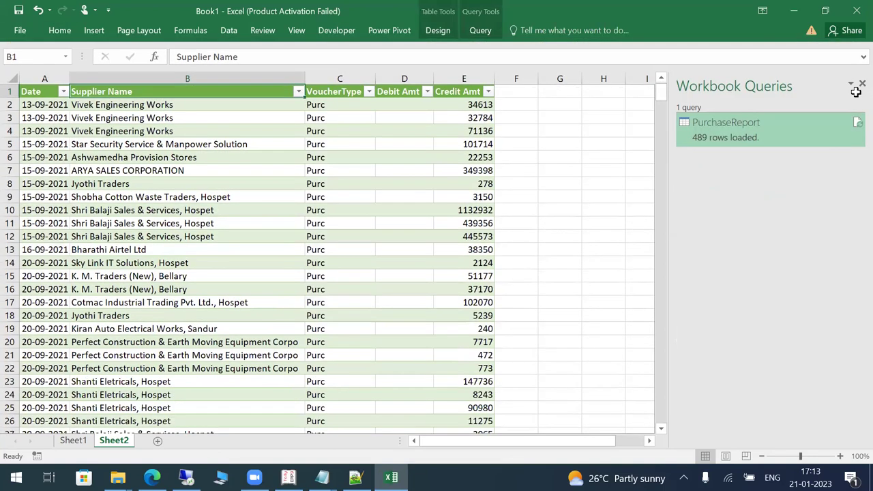
pyautogui.click(576, 142)
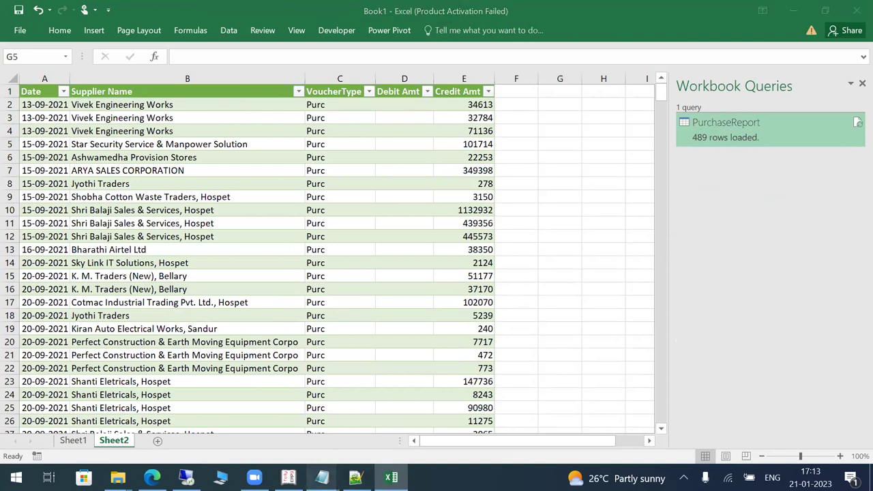
# Select the Sales query block in the soap.txt notes, then return to Excel
pyautogui.moveTo(322, 477)
pyautogui.click(393, 425)
pyautogui.click(59, 372)
pyautogui.moveTo(48, 344); pyautogui.dragTo(2, 225)
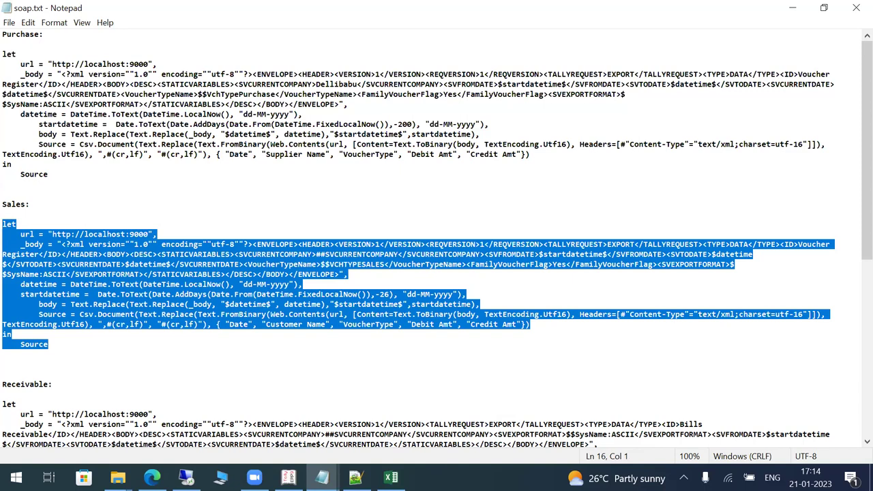
pyautogui.click(390, 477)
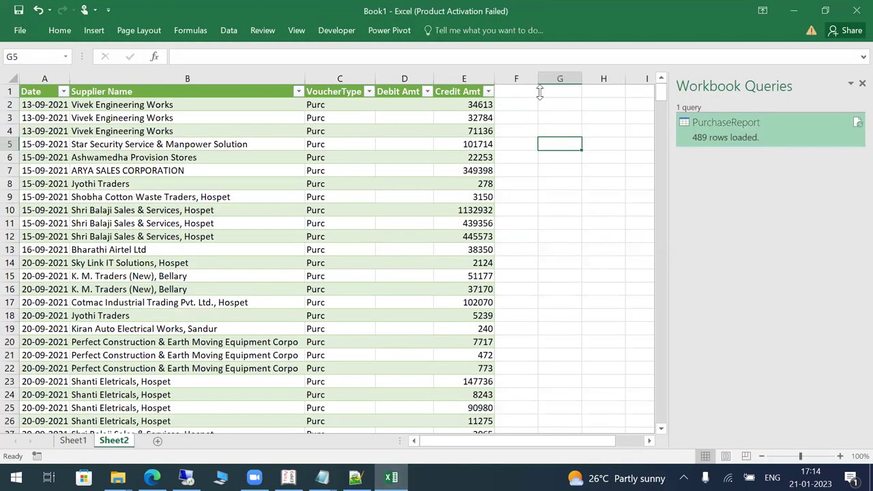
# Start a From ODBC import using the TallyODBC64_9000 DSN with advanced options expanded
pyautogui.click(229, 30)
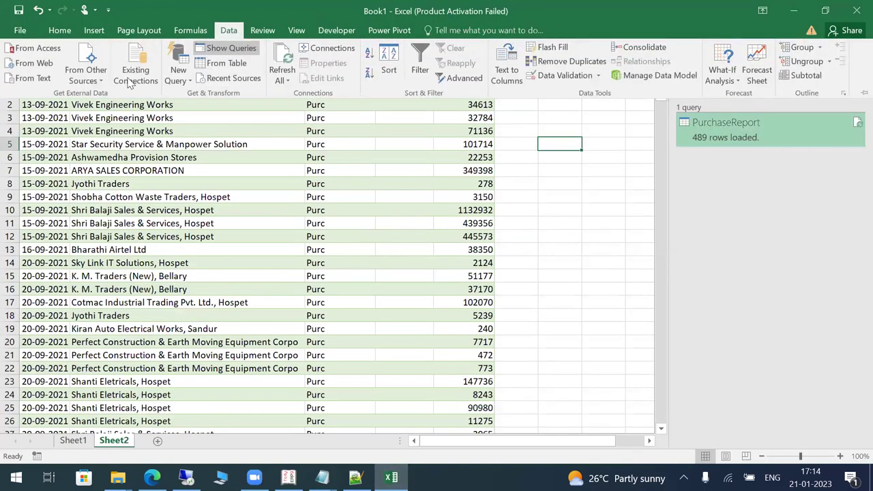
pyautogui.click(179, 75)
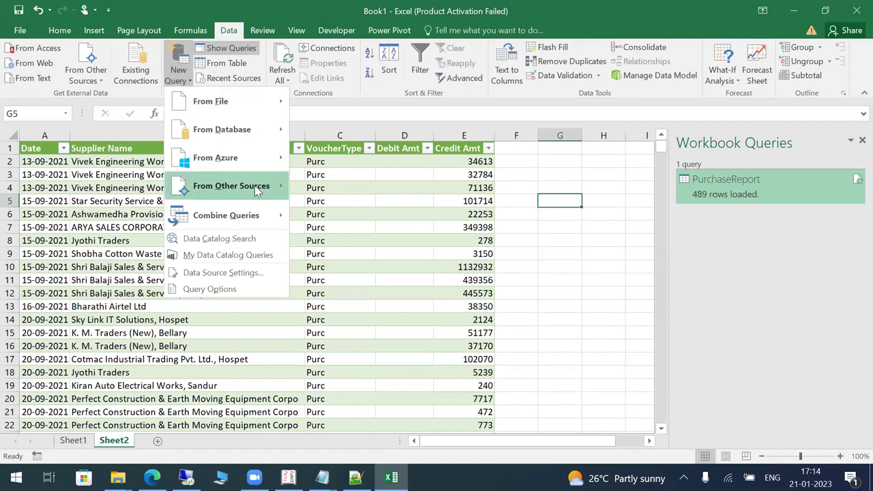
pyautogui.moveTo(265, 184)
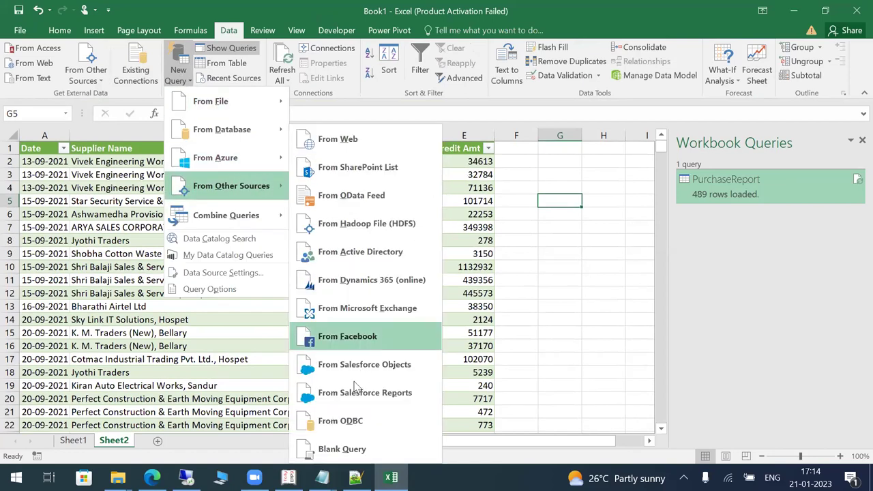
pyautogui.click(336, 419)
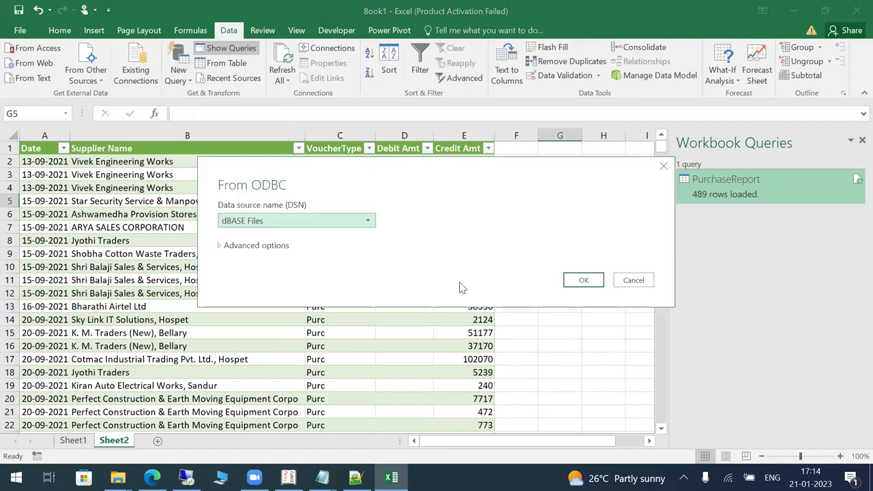
pyautogui.click(362, 221)
pyautogui.click(303, 277)
pyautogui.click(220, 246)
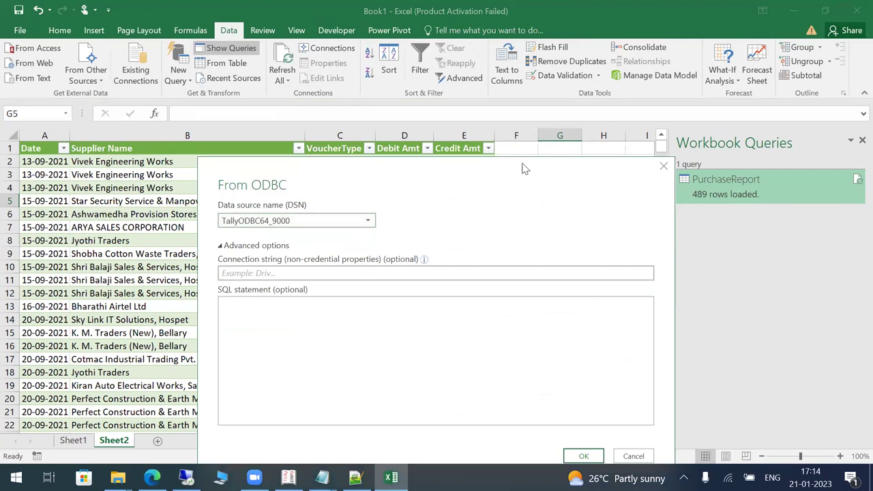
# Click into the SQL statement field, then close the From ODBC dialog without importing
pyautogui.click(309, 205)
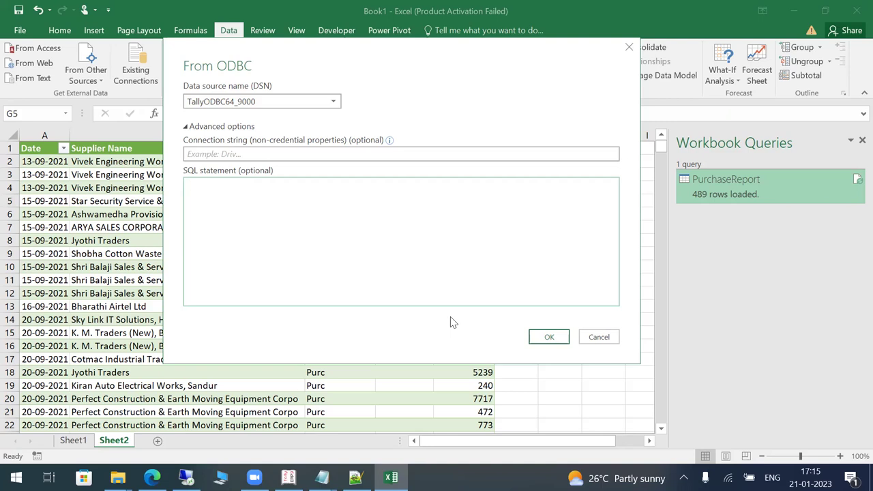
pyautogui.click(191, 183)
# Cancel the current import and start a new ODBC import from TallyODBC64_9000
pyautogui.click(599, 337)
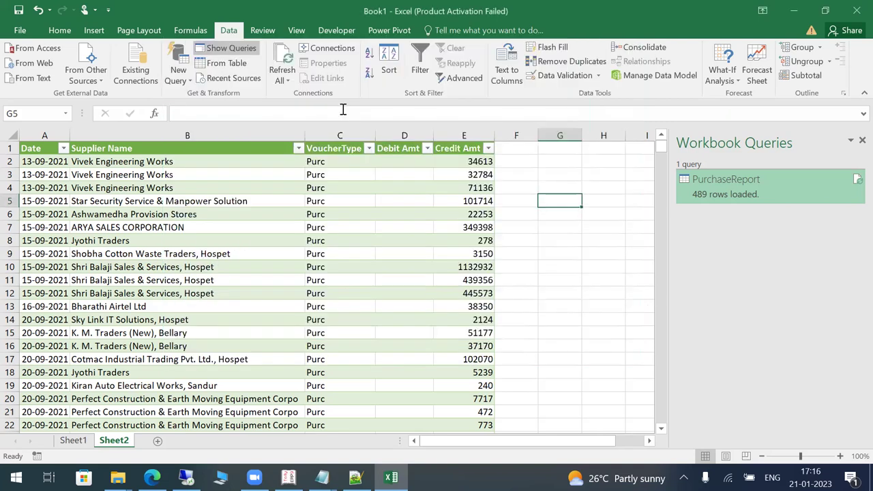
pyautogui.click(178, 80)
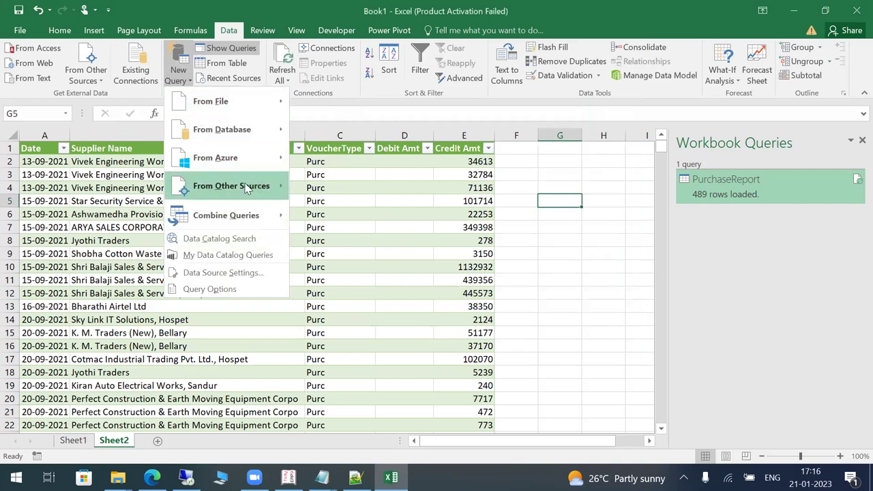
pyautogui.moveTo(254, 191)
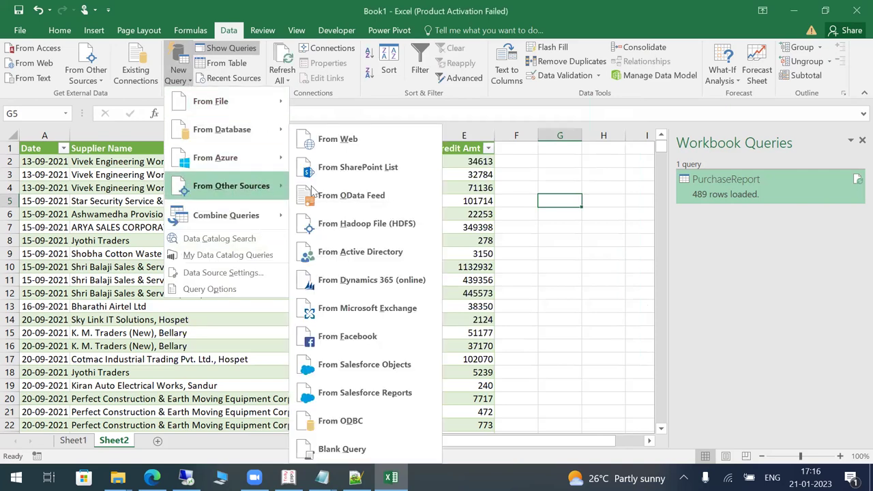
pyautogui.click(344, 421)
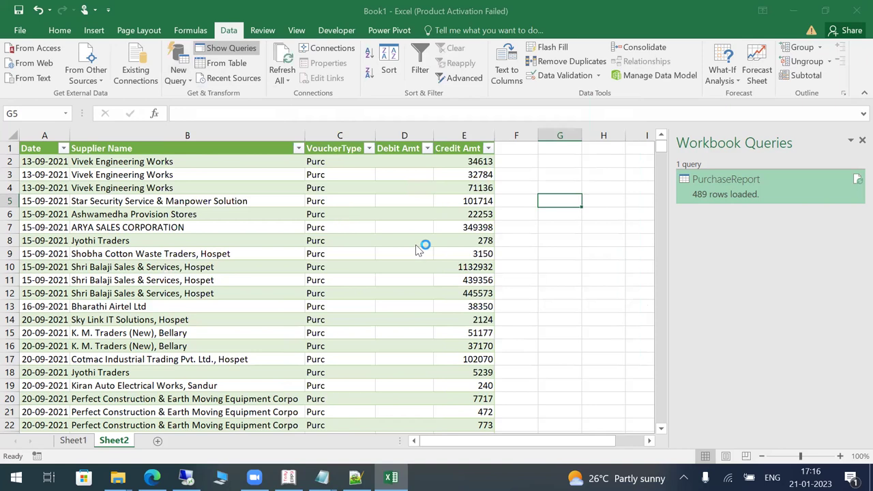
pyautogui.click(256, 224)
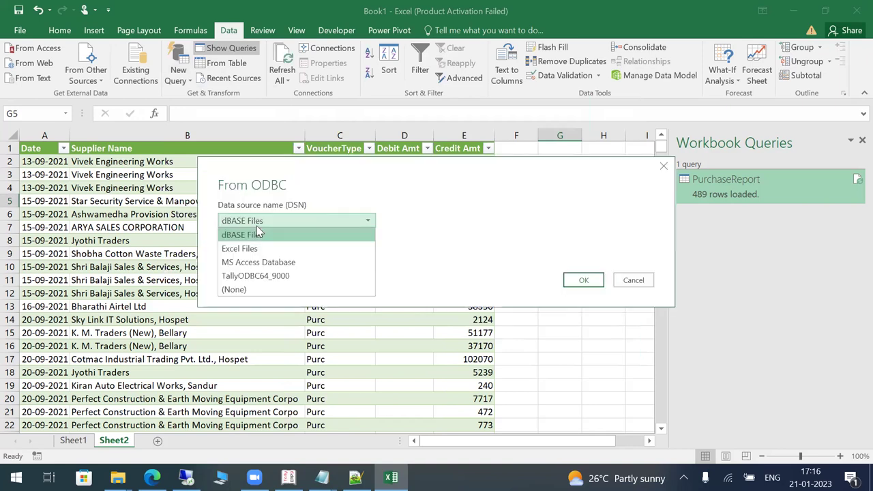
pyautogui.click(255, 276)
# Run the SQL 'Select $name, $GSTdetails[1].Gstdetails.GSTRate from ledger' against Tally
pyautogui.click(219, 246)
pyautogui.click(269, 311)
pyautogui.write('Select ')
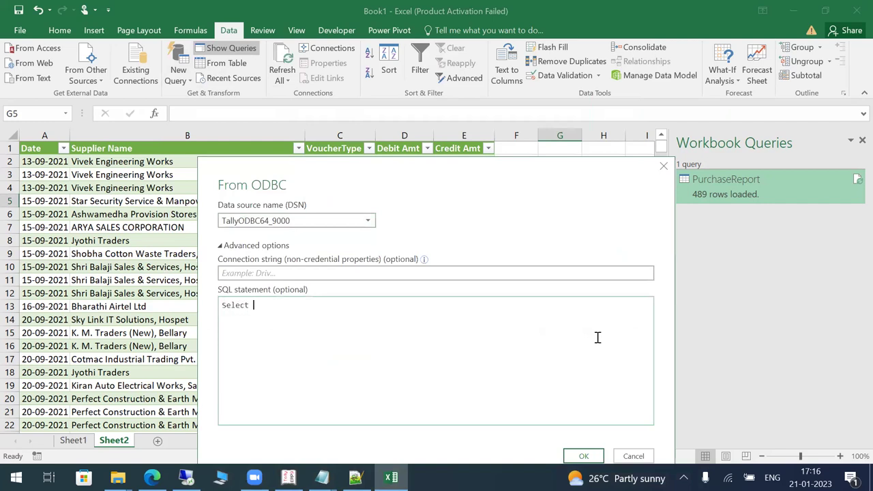
pyautogui.write('$')
pyautogui.write('$name')
pyautogui.press('BackSpace')
pyautogui.press('BackSpace')
pyautogui.press('BackSpace')
pyautogui.press('BackSpace')
pyautogui.press('BackSpace')
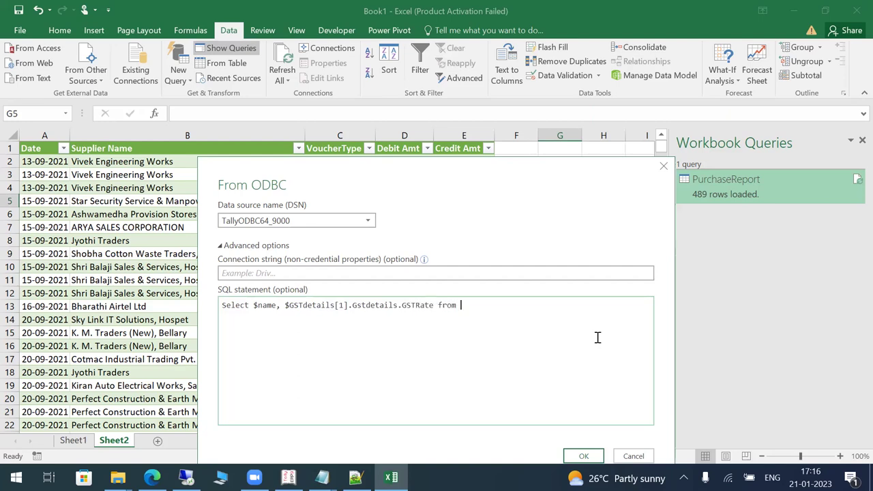
pyautogui.click(584, 455)
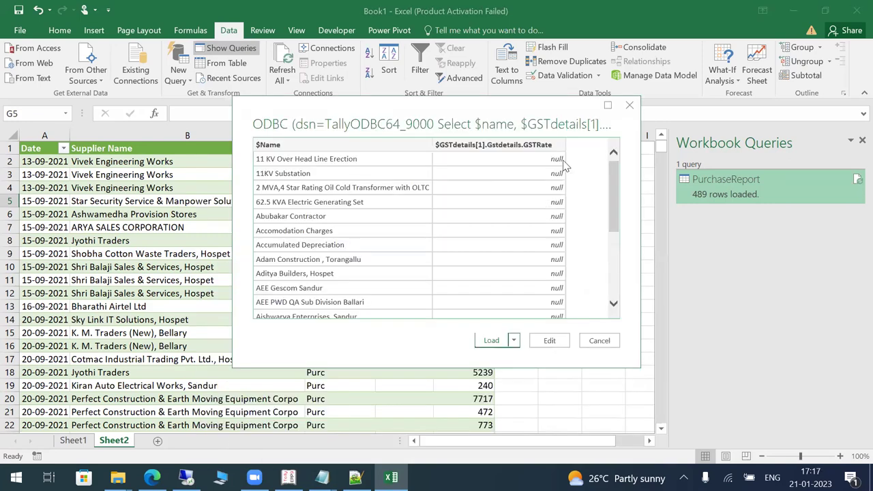
# Add $_PrimaryGroup to Query1's Odbc.Query SELECT list in the Advanced Editor
pyautogui.click(549, 340)
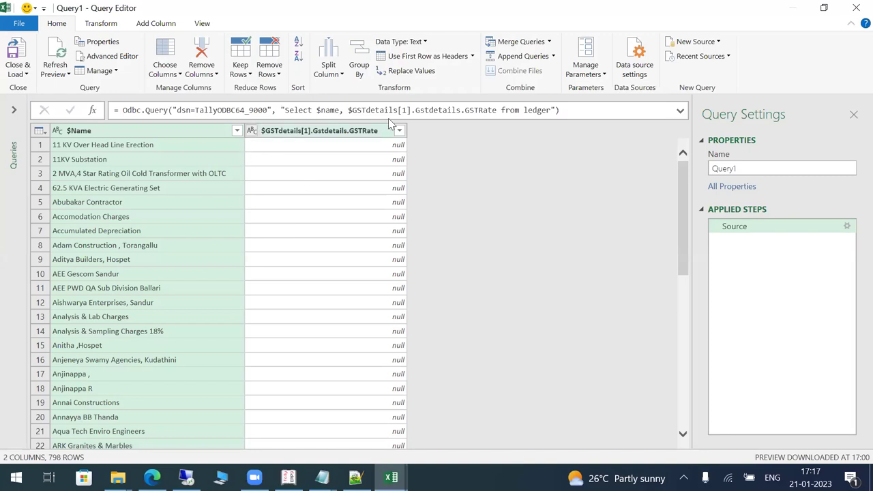
pyautogui.click(109, 56)
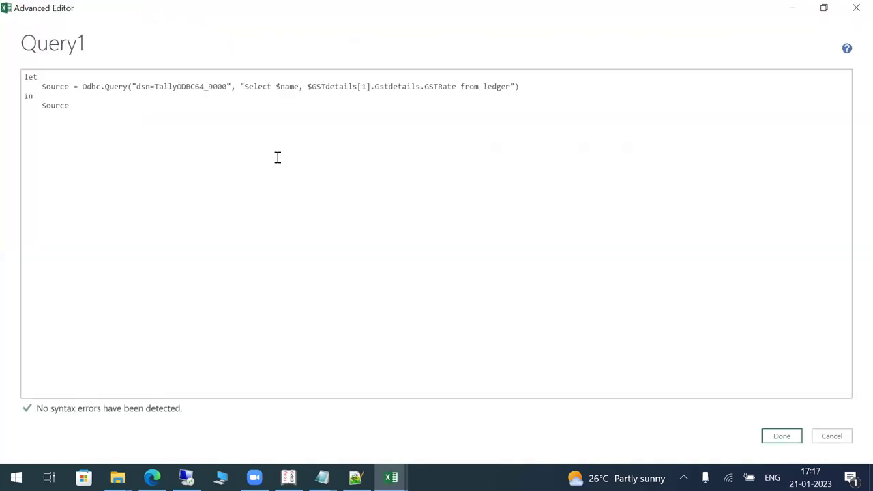
pyautogui.write('$')
pyautogui.write('_Prim')
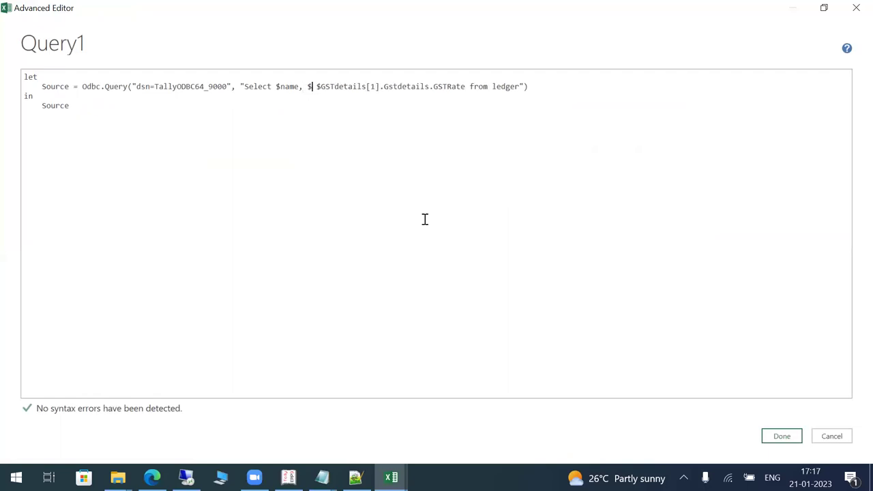
pyautogui.write('aryGrou')
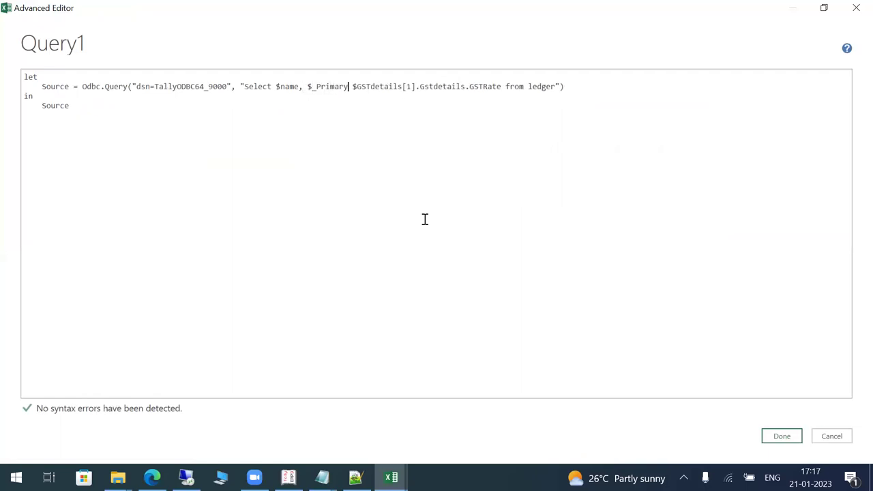
pyautogui.write('p,')
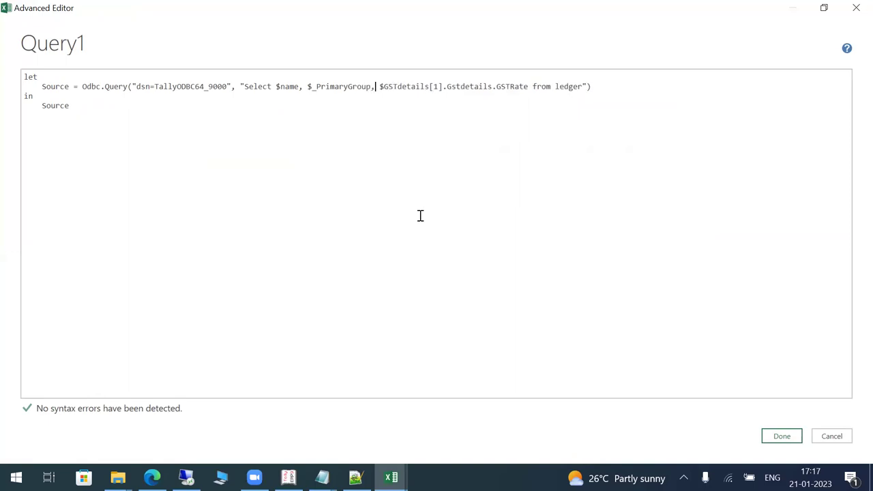
pyautogui.click(782, 437)
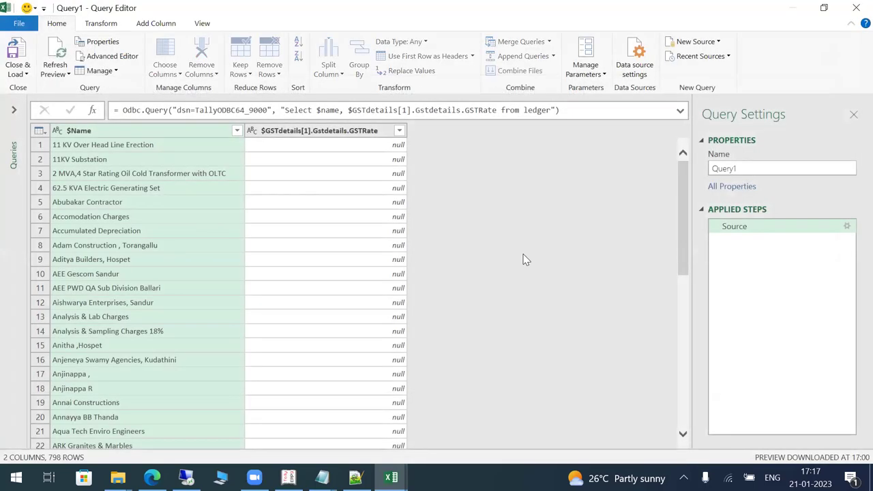
# Approve running the native query, then clear all $_PrimaryGroup filter selections
pyautogui.click(291, 134)
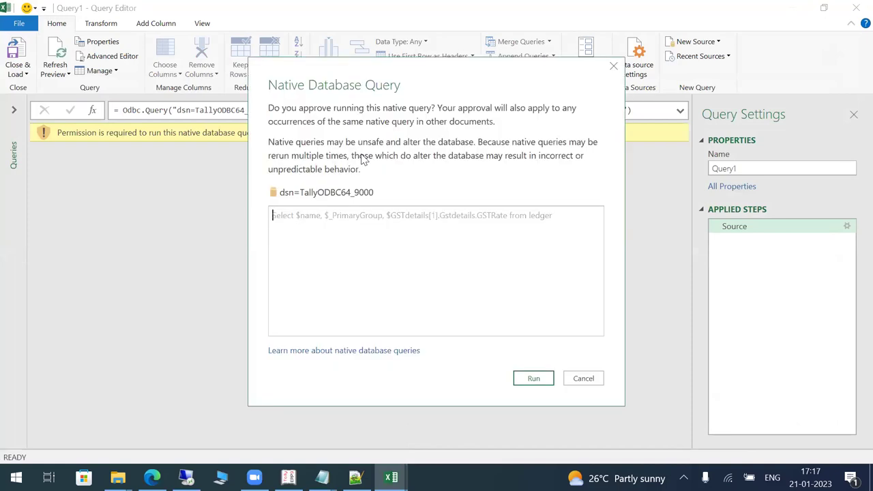
pyautogui.click(534, 378)
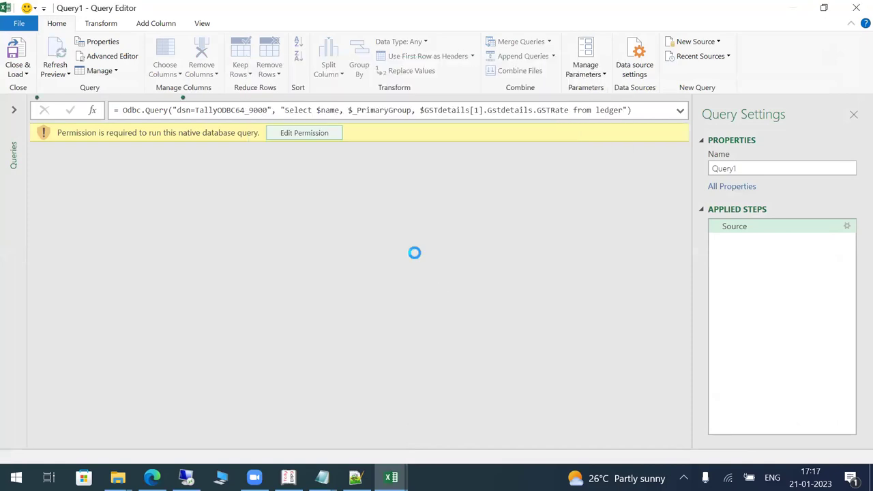
pyautogui.click(342, 131)
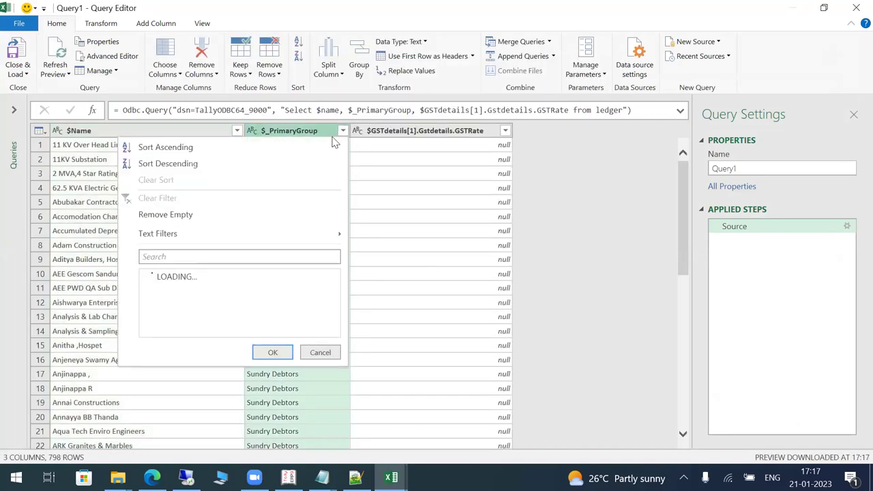
pyautogui.click(176, 275)
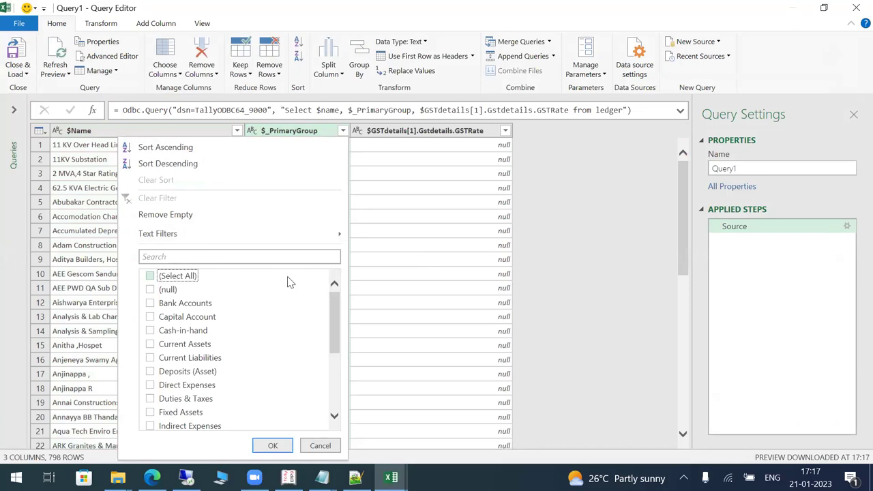
# Filter $_PrimaryGroup to Fixed Assets and Indirect Expenses, then check the GST rate values
pyautogui.press('Down')
pyautogui.press('Down')
pyautogui.press('Down')
pyautogui.press('Down')
pyautogui.press('Down')
pyautogui.press('Down')
pyautogui.press('Down')
pyautogui.press('Down')
pyautogui.press('Down')
pyautogui.press('Down')
pyautogui.press('Down')
pyautogui.press('Up')
pyautogui.press('space')
pyautogui.scroll(-3, 287, 282)
pyautogui.press('Down')
pyautogui.press('Up')
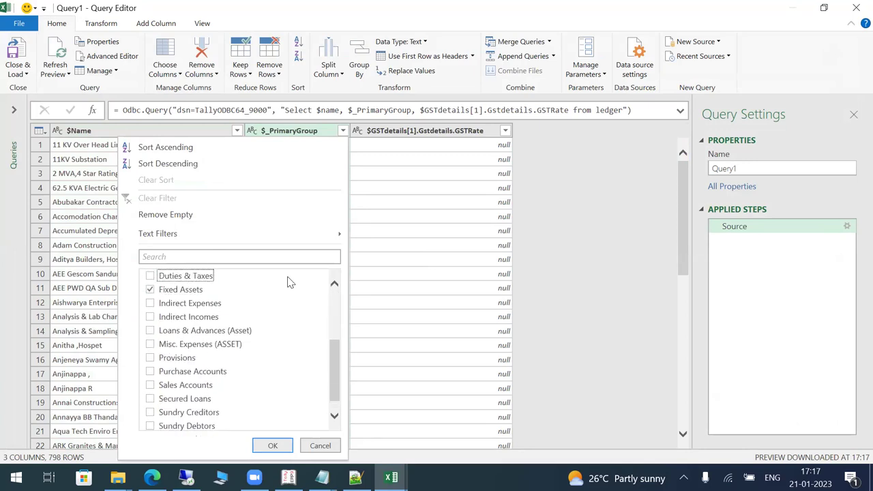
pyautogui.click(150, 303)
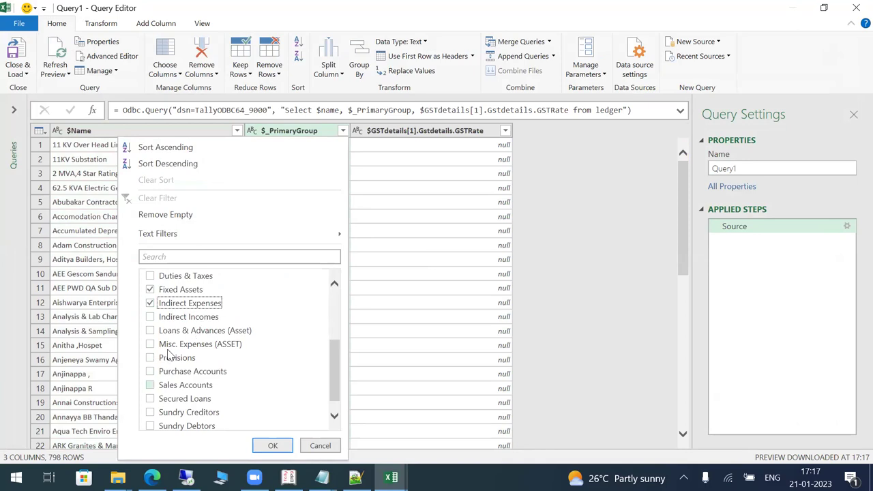
pyautogui.click(273, 445)
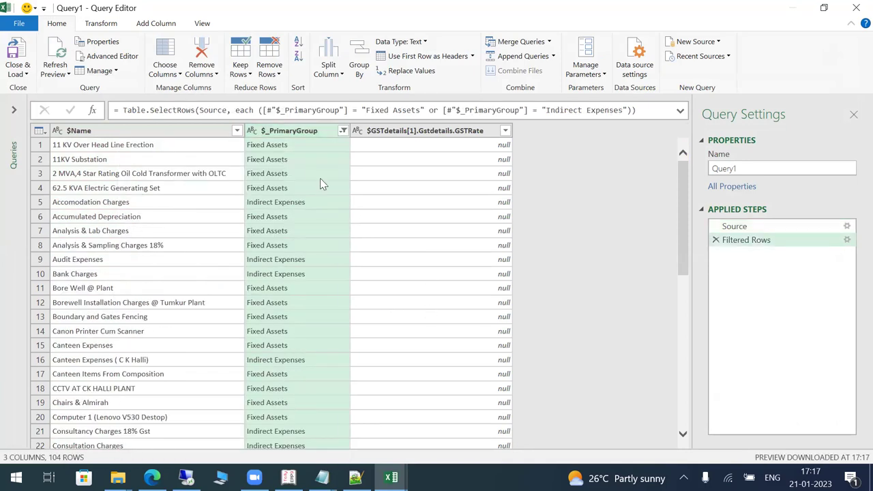
pyautogui.click(277, 162)
pyautogui.click(416, 149)
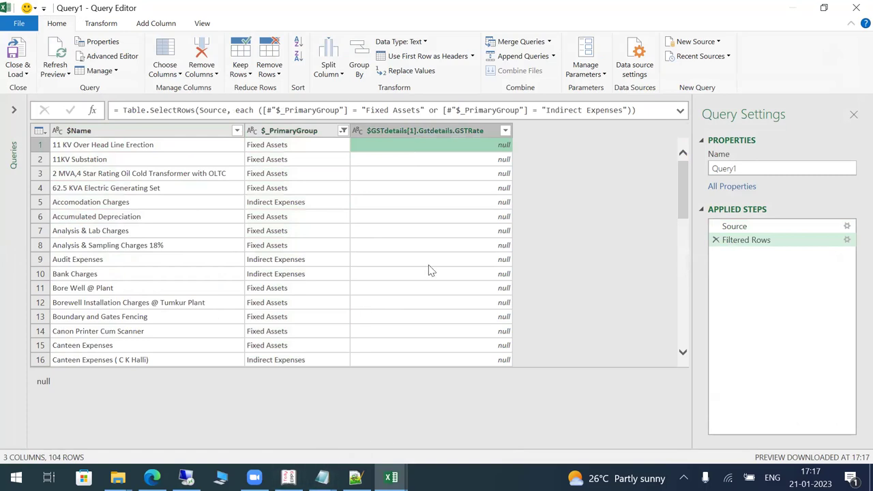
# Launch Sticky Notes through Windows search
pyautogui.press('super+r')
pyautogui.write('no')
pyautogui.press('Return')
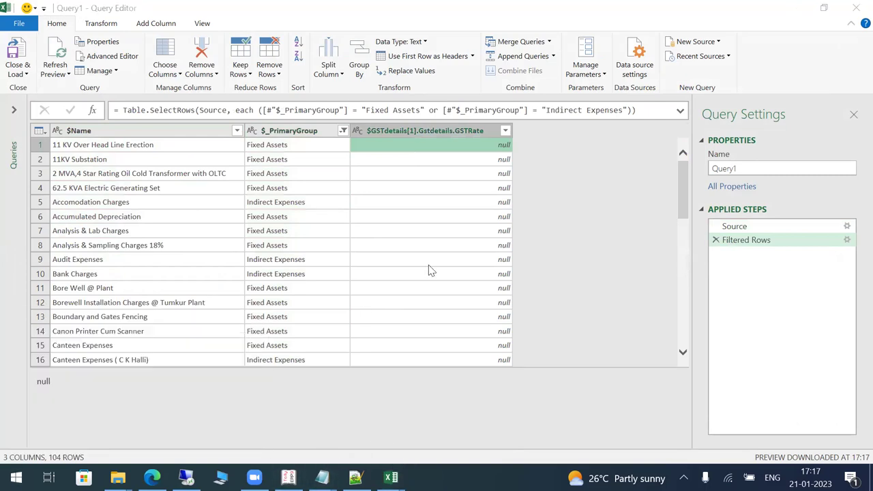
pyautogui.press('super')
pyautogui.write('no')
pyautogui.press('Return')
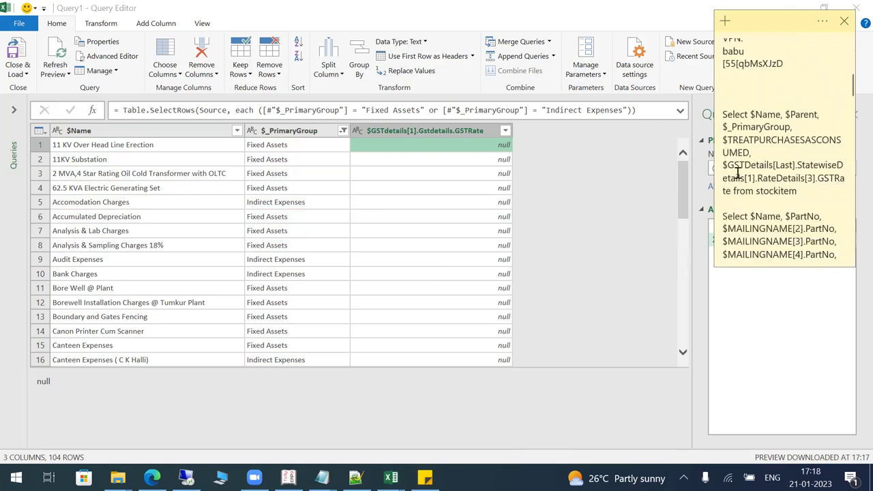
# Copy the $GSTDetails[Last].StatewiseDetails[1].RateDetails[3].GSTRate expression and expand Query1's formula bar
pyautogui.hotkey('shift', 'Down')
pyautogui.hotkey('shift', 'Down')
pyautogui.hotkey('shift', 'Left')
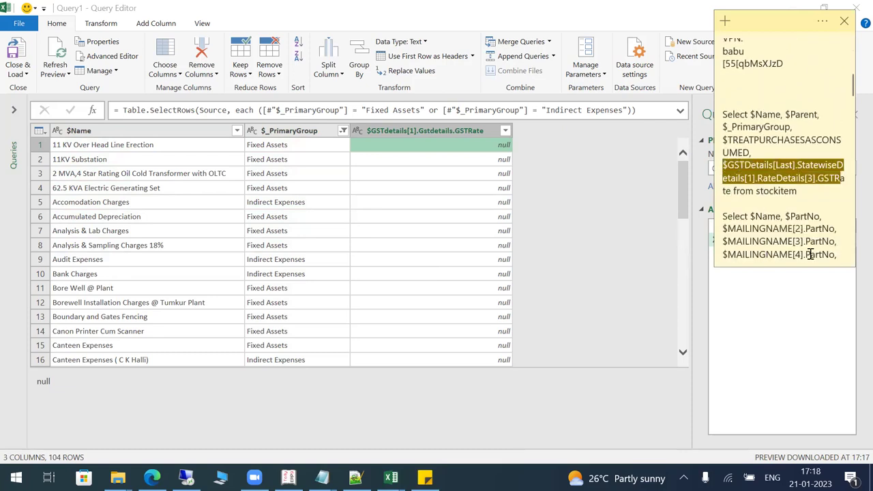
pyautogui.hotkey('shift', 'Right')
pyautogui.hotkey('shift', 'Right')
pyautogui.hotkey('ctrl', 'c')
pyautogui.click(506, 203)
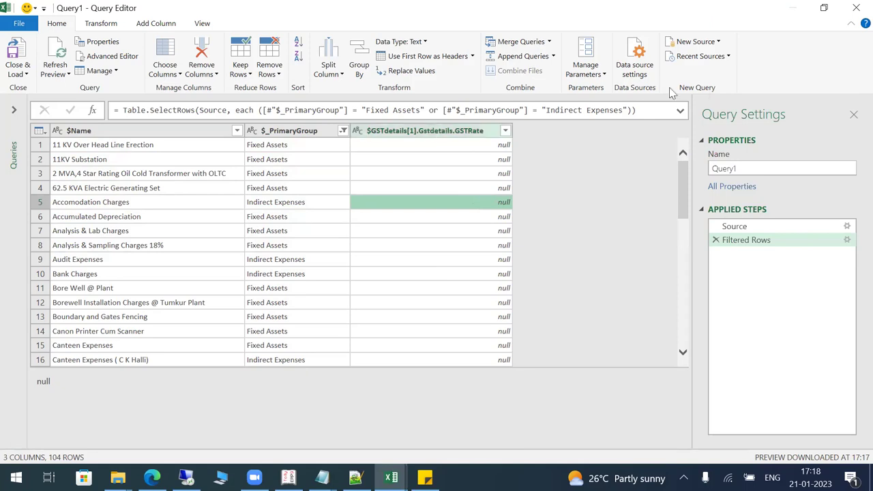
pyautogui.click(680, 110)
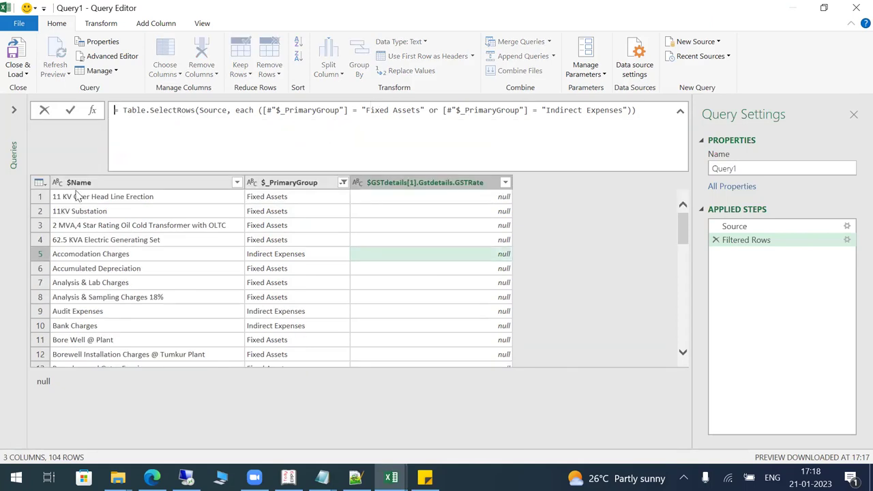
# Paste the new GSTDetails[Last] rate expression over the old GST field in the Source SQL
pyautogui.click(745, 226)
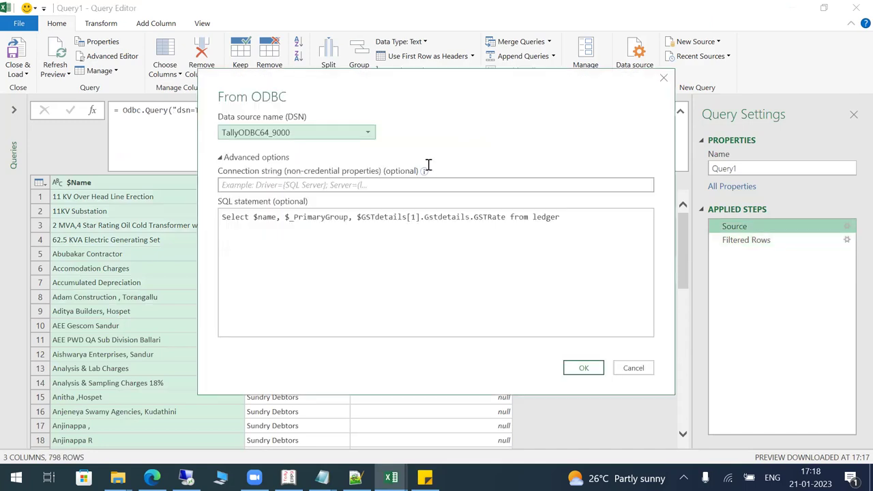
pyautogui.click(368, 216)
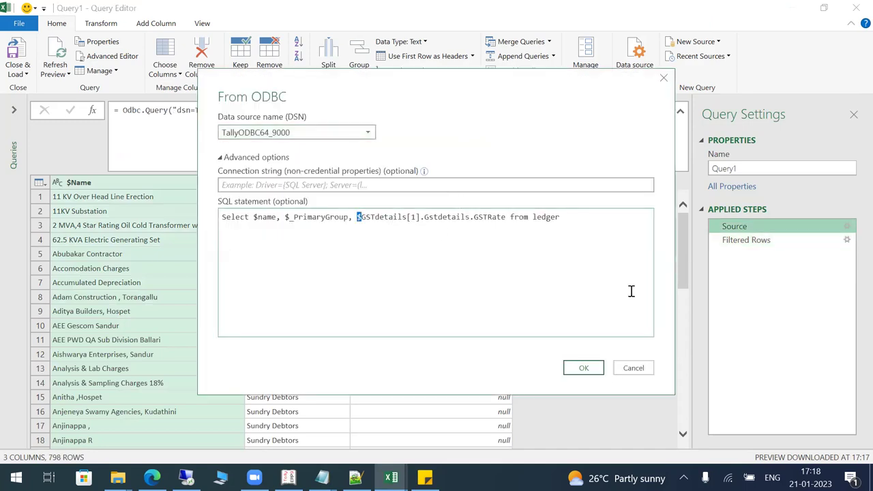
pyautogui.hotkey('ctrl', 'shift', 'Right')
pyautogui.hotkey('ctrl', 'shift', 'Right')
pyautogui.hotkey('shift', 'Right')
pyautogui.hotkey('shift', 'Right')
pyautogui.hotkey('shift', 'Right')
pyautogui.hotkey('shift', 'Right')
pyautogui.hotkey('shift', 'Right')
pyautogui.hotkey('shift', 'Right')
pyautogui.hotkey('shift', 'Right')
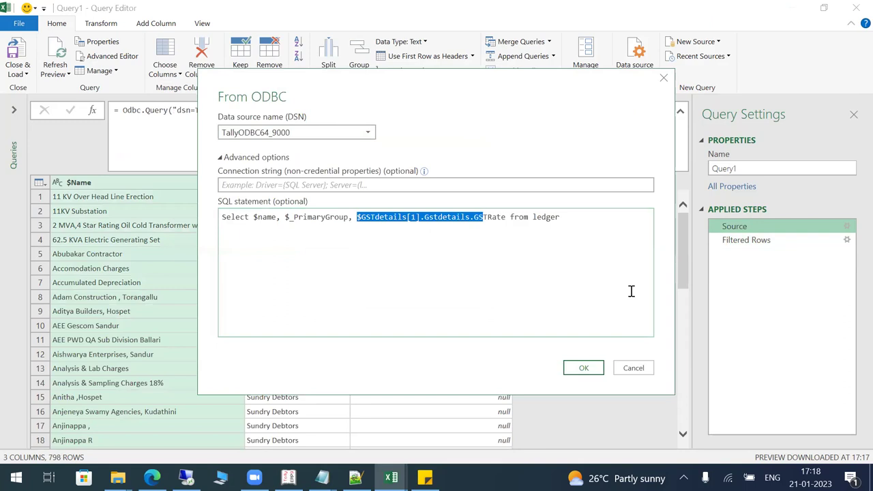
pyautogui.hotkey('ctrl', 'v')
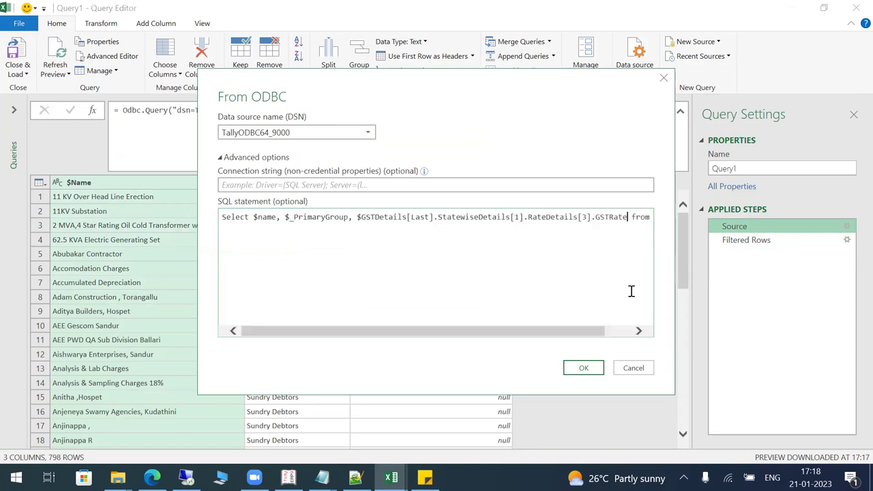
pyautogui.press('Return')
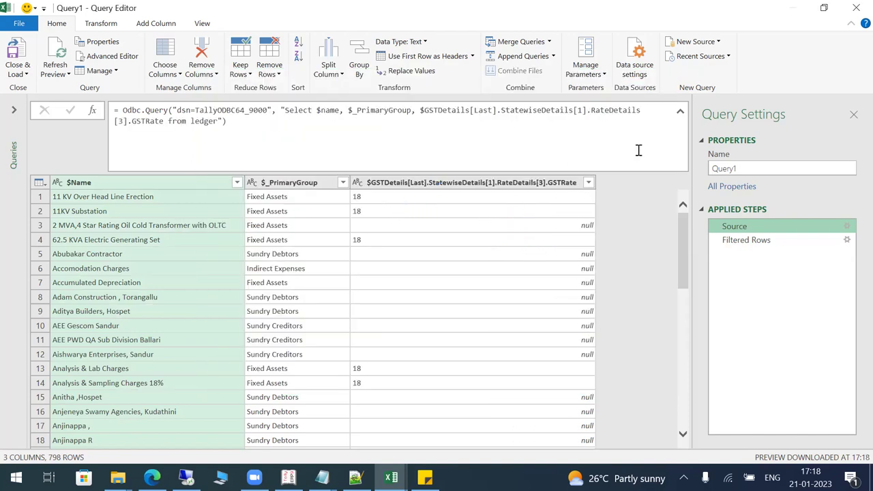
pyautogui.click(680, 111)
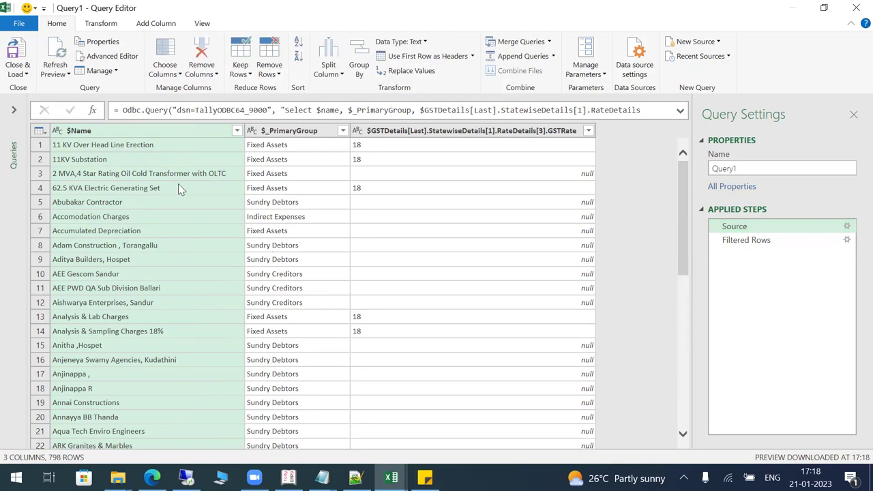
# Load Query1 as a table on a new worksheet, Sheet3, and add a blank Sheet4
pyautogui.click(27, 74)
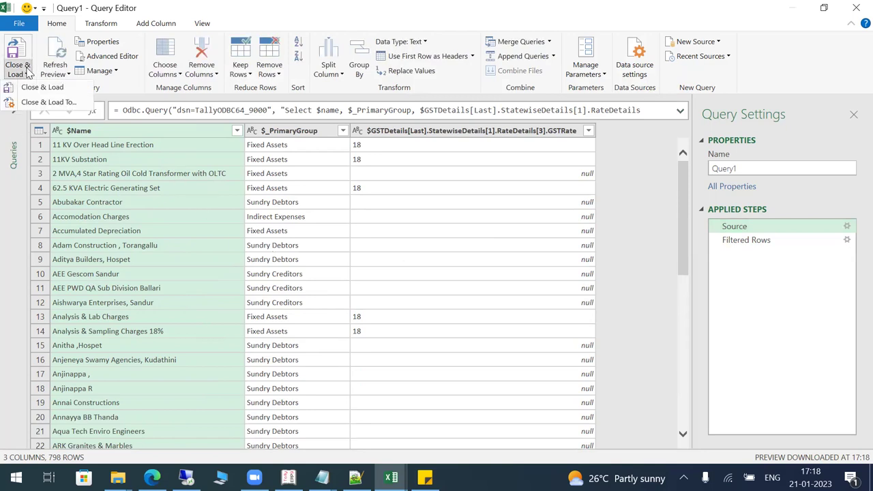
pyautogui.click(54, 103)
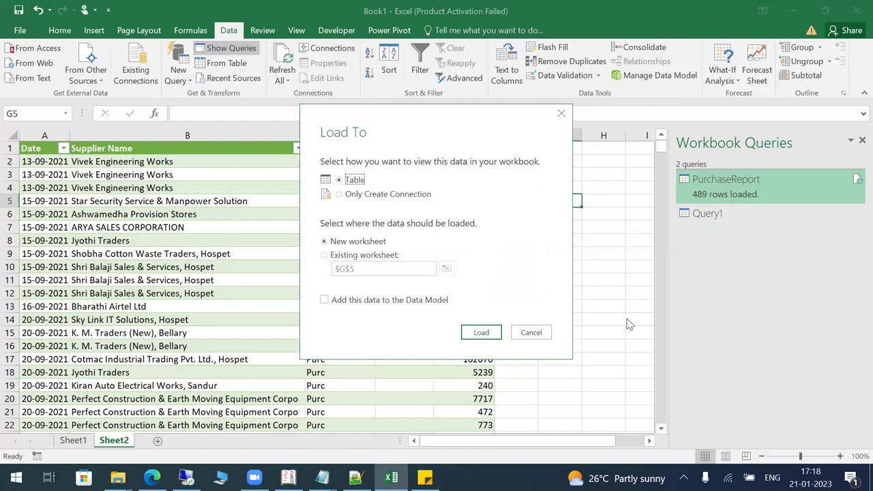
pyautogui.click(483, 332)
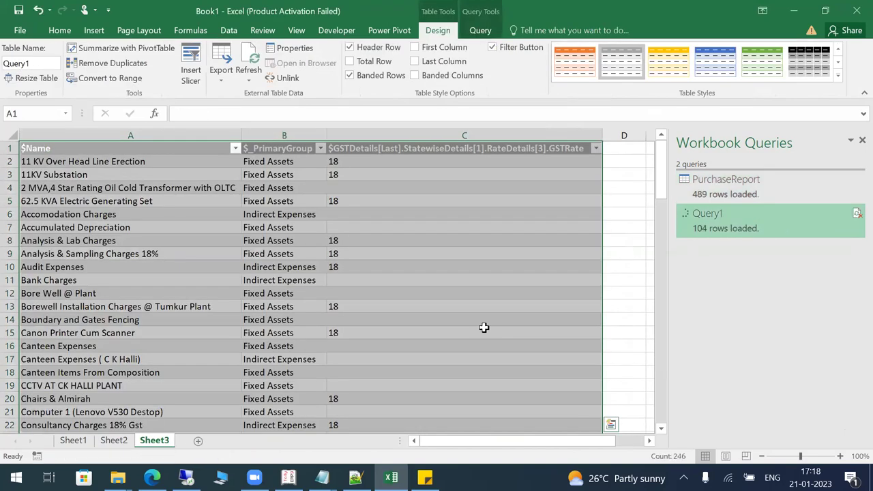
pyautogui.click(223, 441)
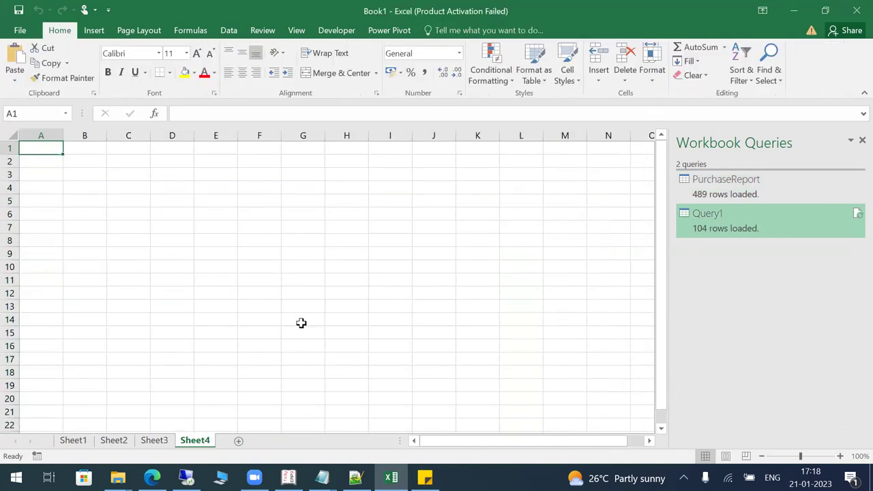
pyautogui.click(322, 478)
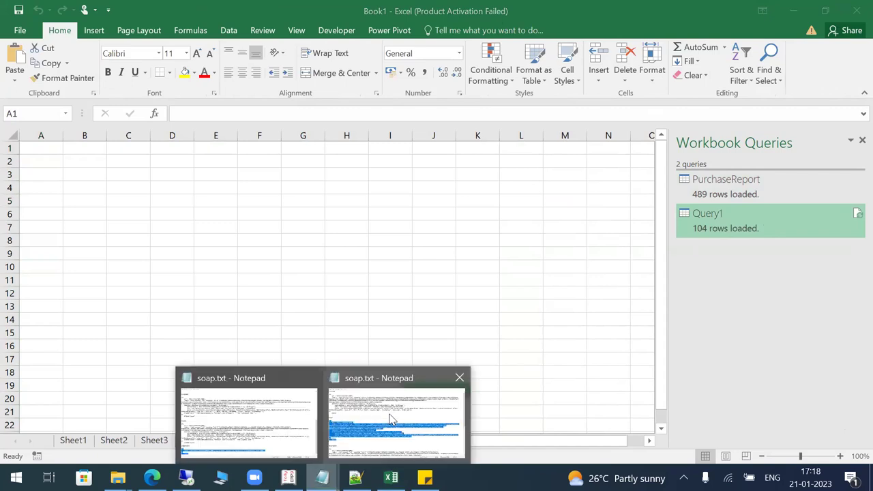
# Bring soap.txt forward in Notepad and move down toward its Ledgertable section
pyautogui.click(362, 415)
pyautogui.press('Down')
pyautogui.press('Down')
pyautogui.press('Down')
pyautogui.press('Down')
pyautogui.press('Down')
pyautogui.press('Down')
pyautogui.press('Down')
pyautogui.press('Down')
pyautogui.press('Down')
pyautogui.press('Down')
pyautogui.press('Down')
pyautogui.press('Down')
pyautogui.press('Down')
pyautogui.press('Down')
pyautogui.press('Down')
pyautogui.press('Down')
pyautogui.press('Down')
pyautogui.press('Down')
pyautogui.press('Down')
pyautogui.press('Down')
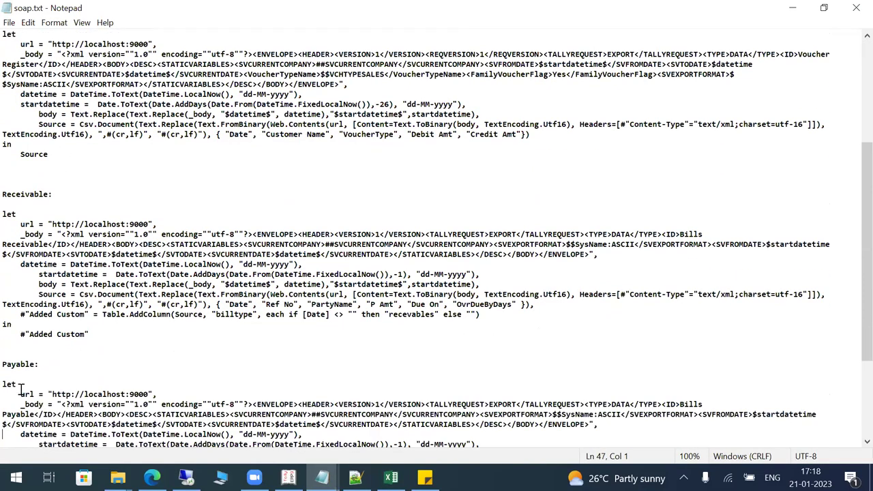
pyautogui.press('Down')
pyautogui.press('Down')
pyautogui.press('Down')
pyautogui.press('Down')
pyautogui.press('Down')
pyautogui.press('Down')
pyautogui.press('Down')
pyautogui.press('Down')
pyautogui.press('Down')
pyautogui.press('Down')
pyautogui.press('Down')
pyautogui.press('Down')
pyautogui.press('Down')
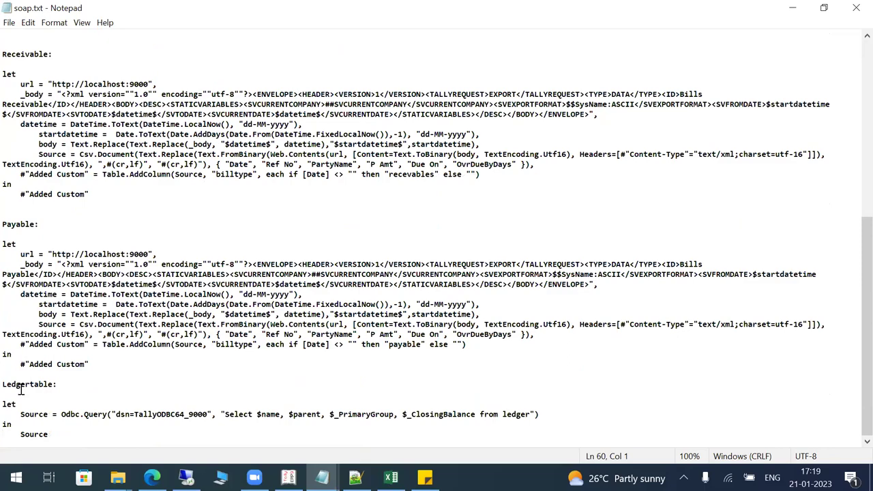